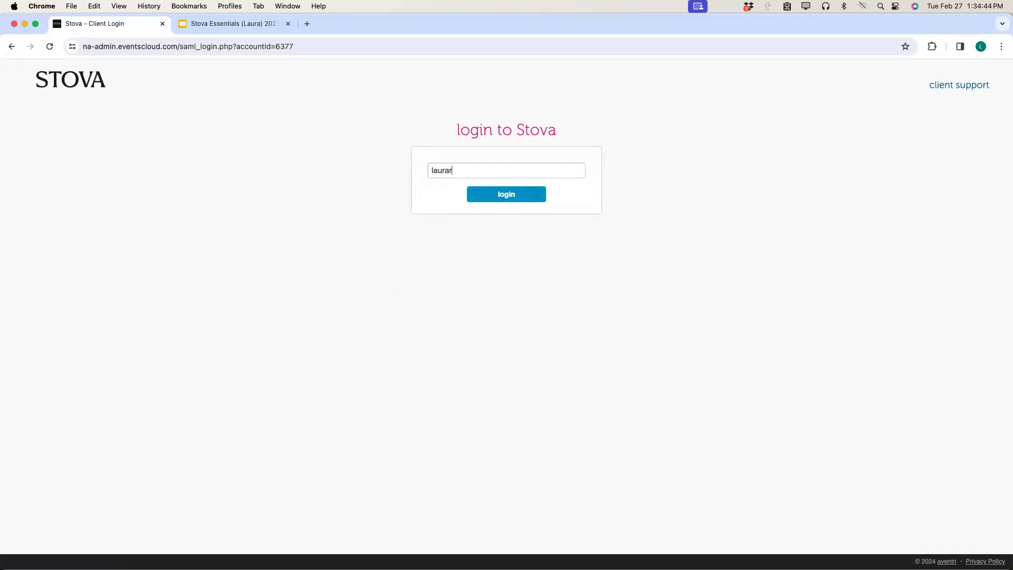
Sign in to Stova with the admin username to reach the Events page.
{"action": "left_click", "coordinate": [516, 197]}
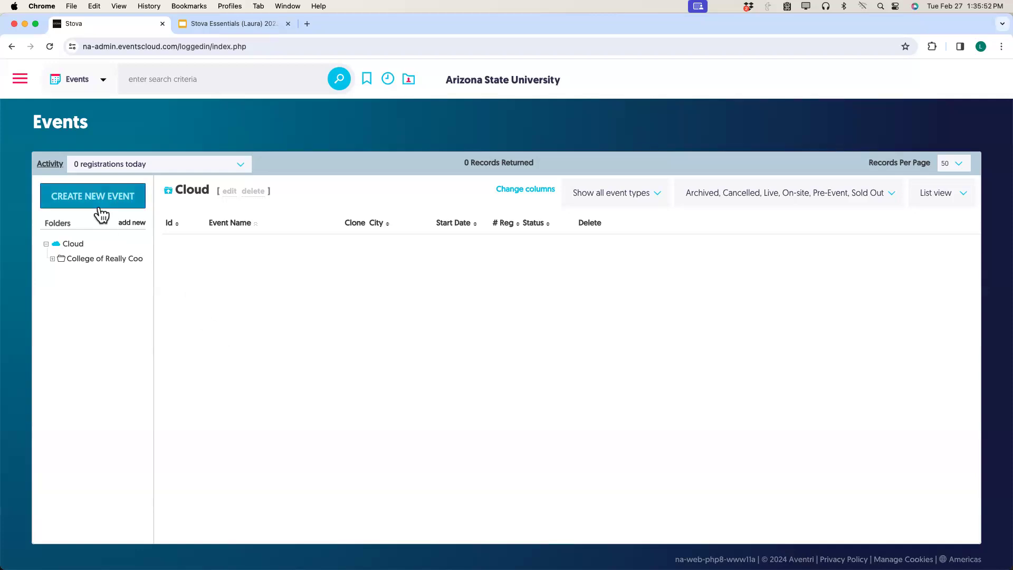
Expand College of Really Cool Ideas and open its 01 ASU Brand Templates folder.
{"action": "left_click", "coordinate": [53, 259]}
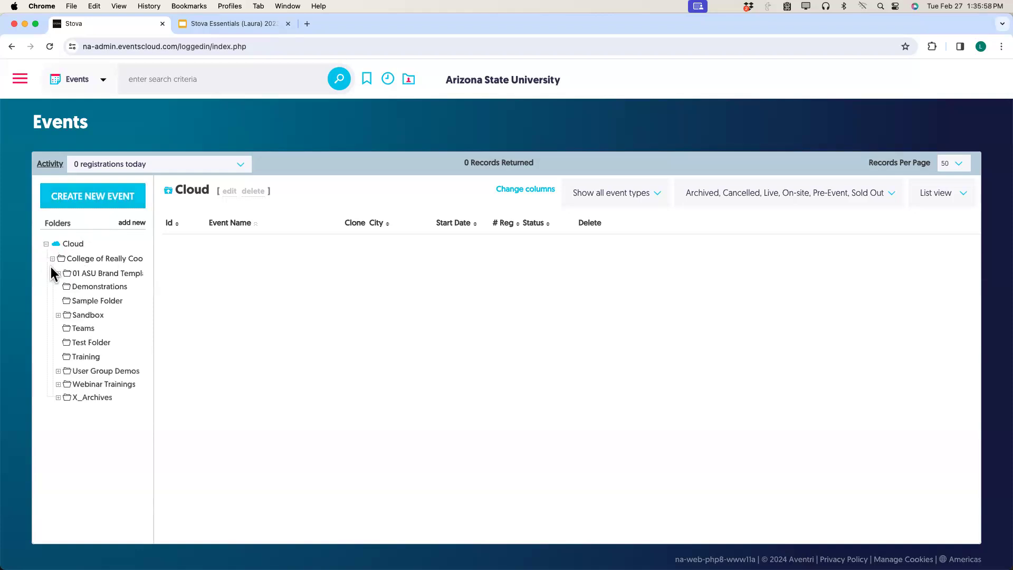
{"action": "left_click", "coordinate": [96, 277]}
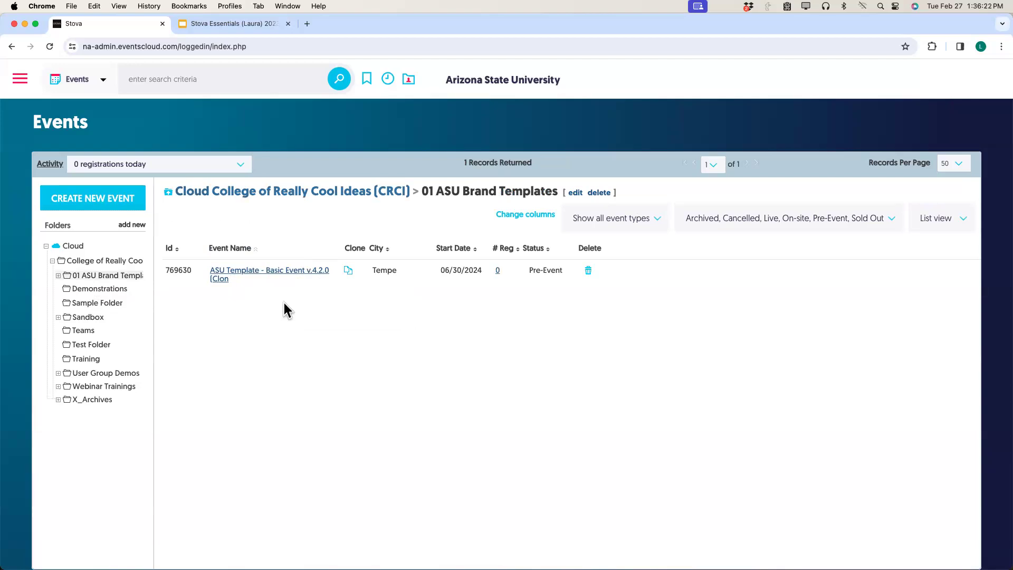
{"action": "scroll", "coordinate": [284, 306], "scroll_direction": "down", "scroll_amount": 1}
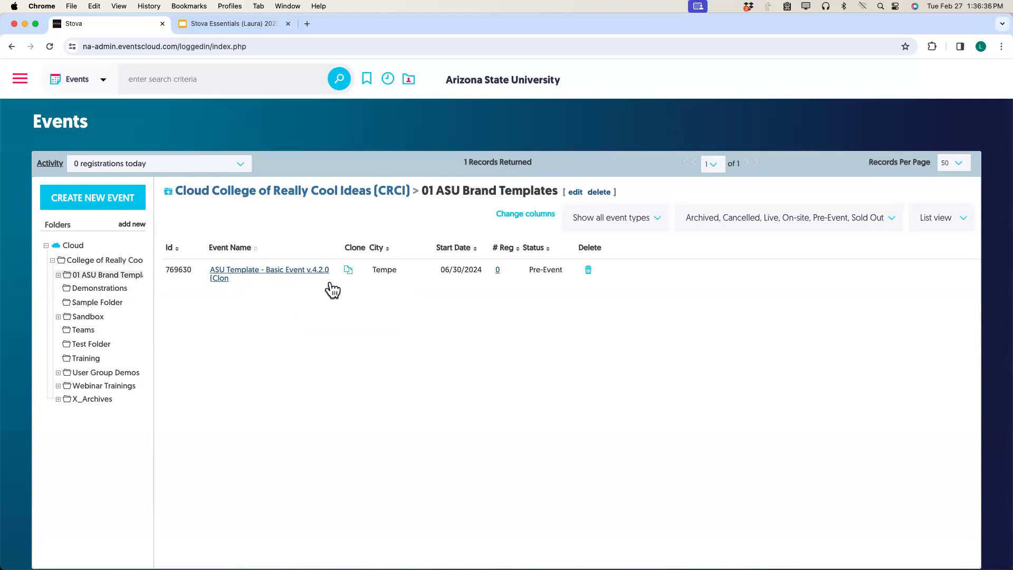
Clone the ASU template as 'New Director Reception' into the College of Really Cool Ideas (CRCI) folder.
{"action": "left_click", "coordinate": [348, 271]}
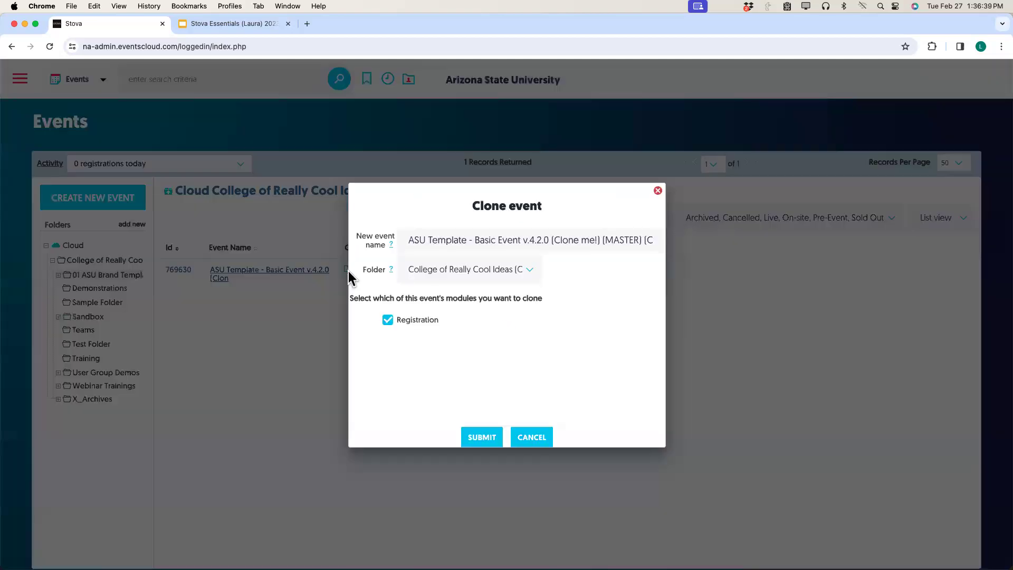
{"action": "left_click", "coordinate": [408, 243]}
{"action": "left_click_drag", "start_coordinate": [408, 243], "coordinate": [691, 243]}
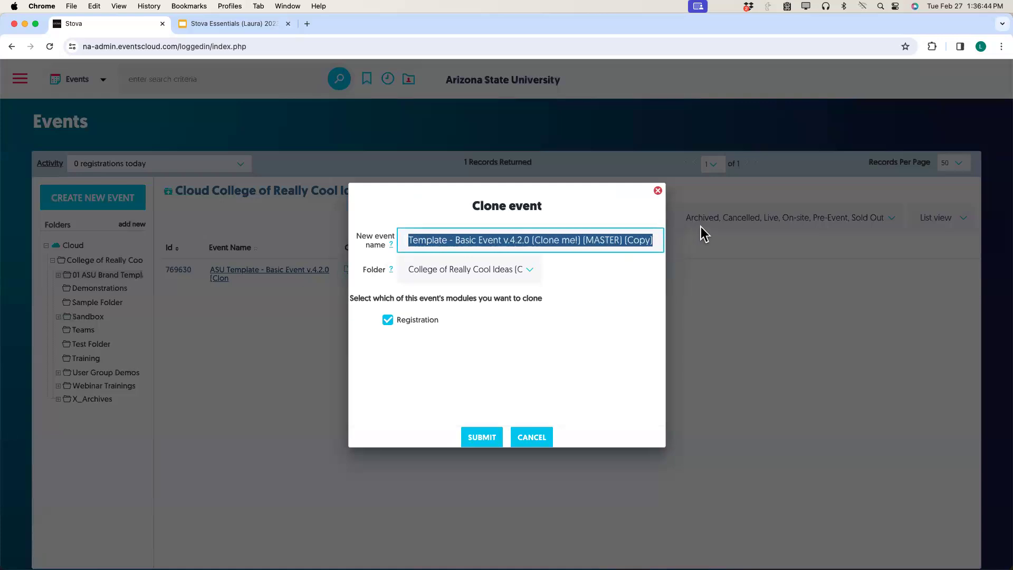
{"action": "type", "text": "N"}
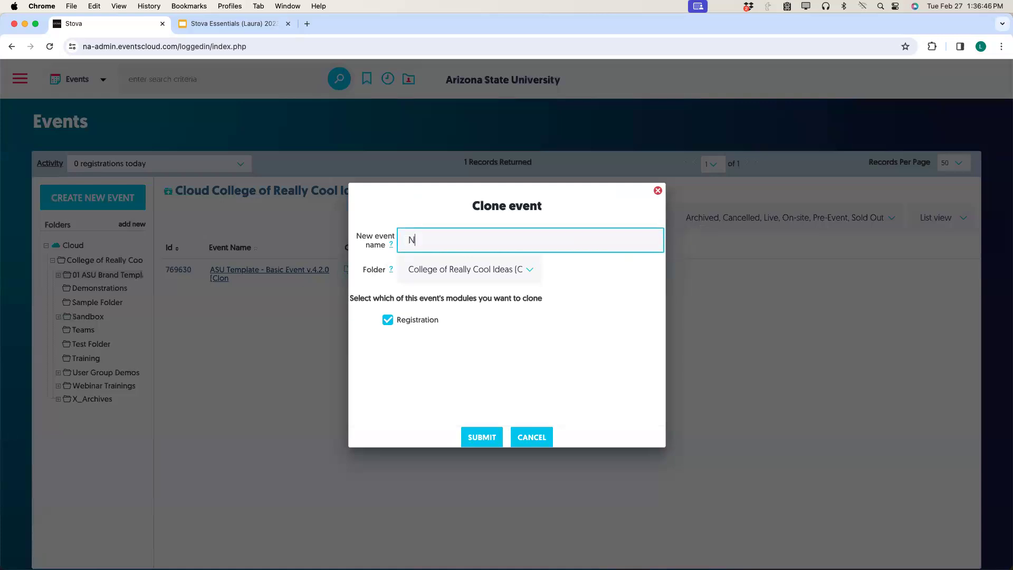
{"action": "type", "text": "ew Director Reception"}
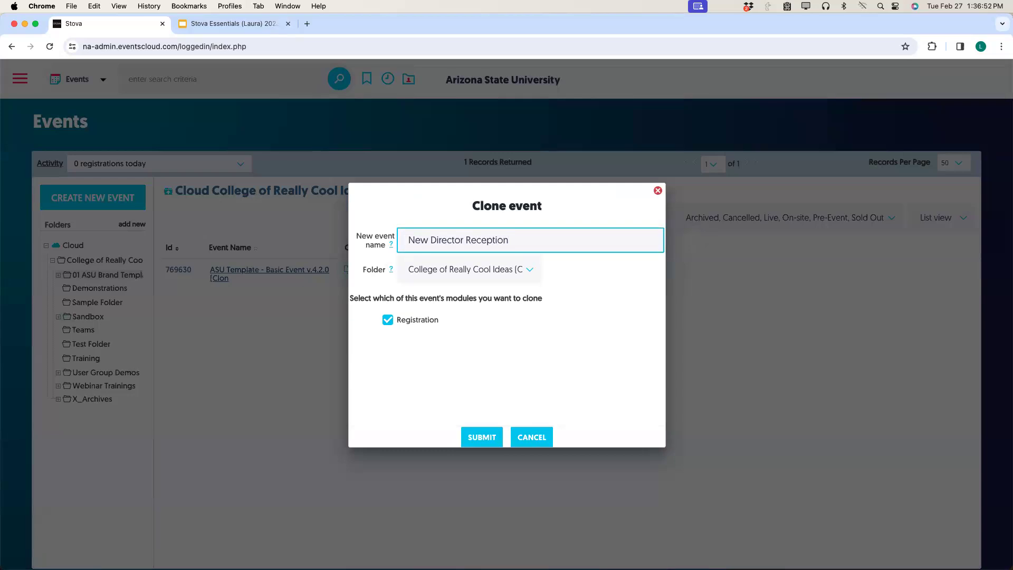
{"action": "left_click", "coordinate": [514, 272]}
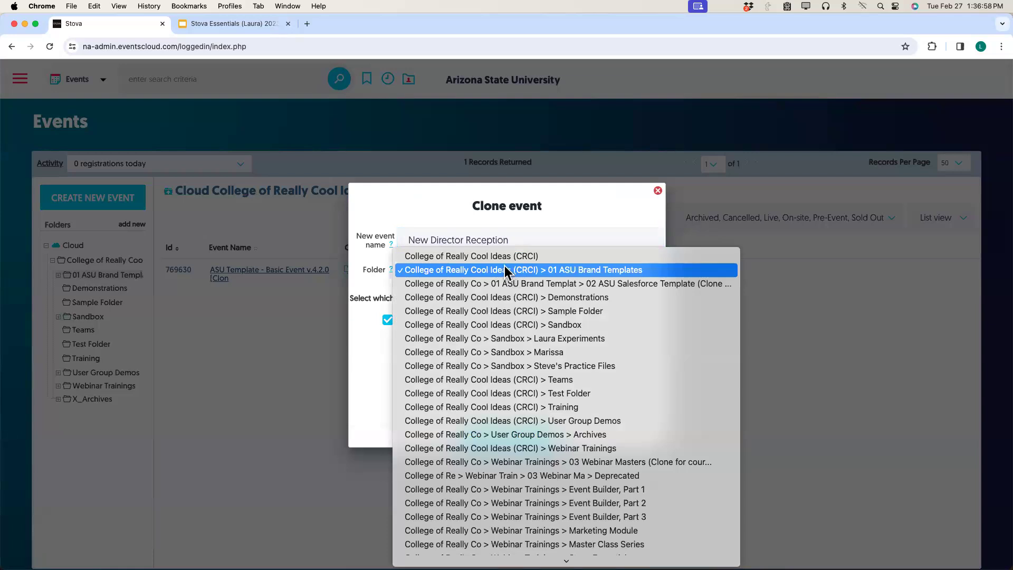
{"action": "left_click", "coordinate": [499, 256]}
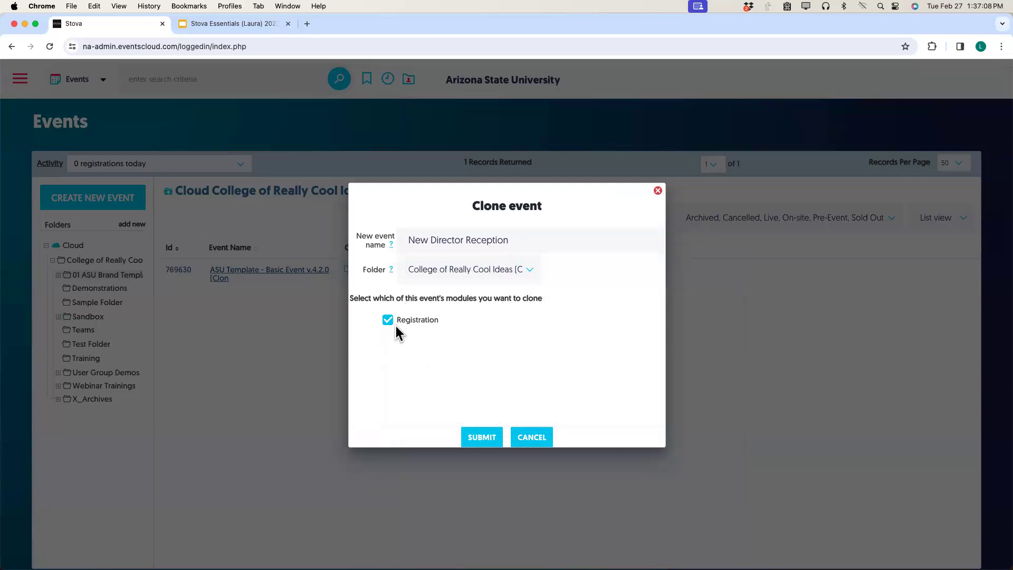
{"action": "left_click", "coordinate": [481, 438]}
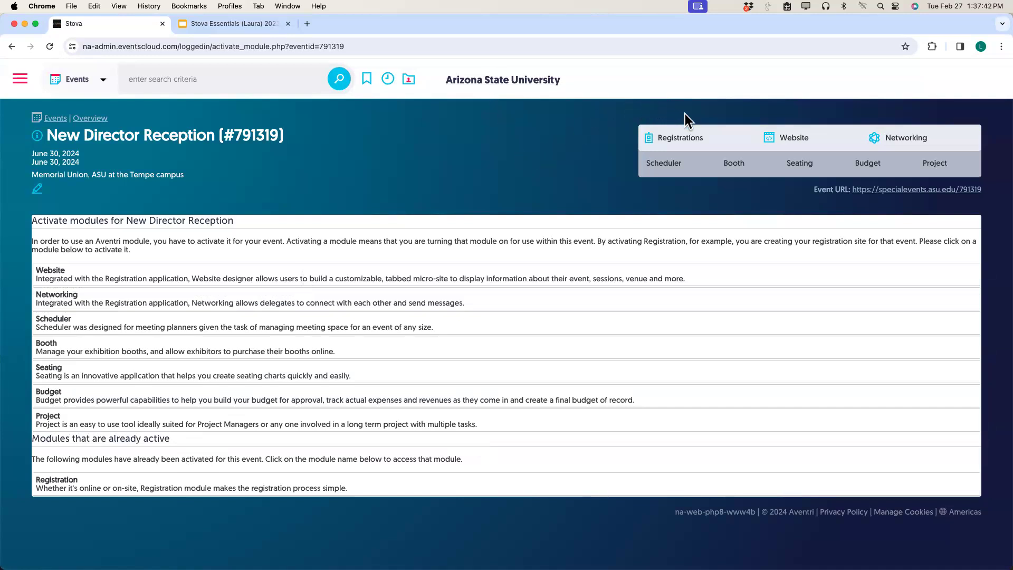
Wait for the New Director Reception (#791319) clone to load its Activate modules page.
{"action": "mouse_move", "coordinate": [684, 141]}
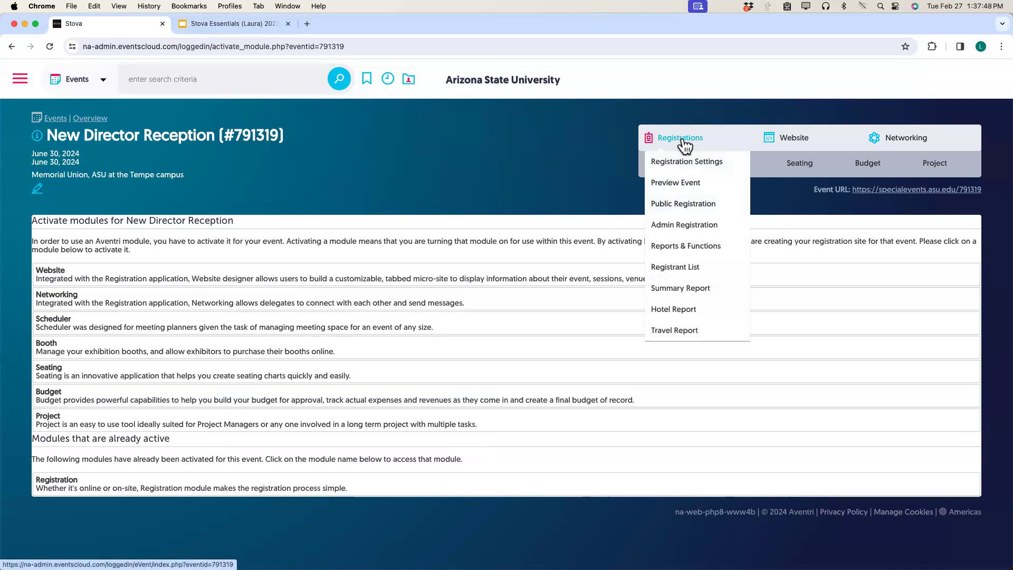
Open the event's Event Overview form and scroll down to the ASU Merge Fields section.
{"action": "left_click", "coordinate": [684, 142]}
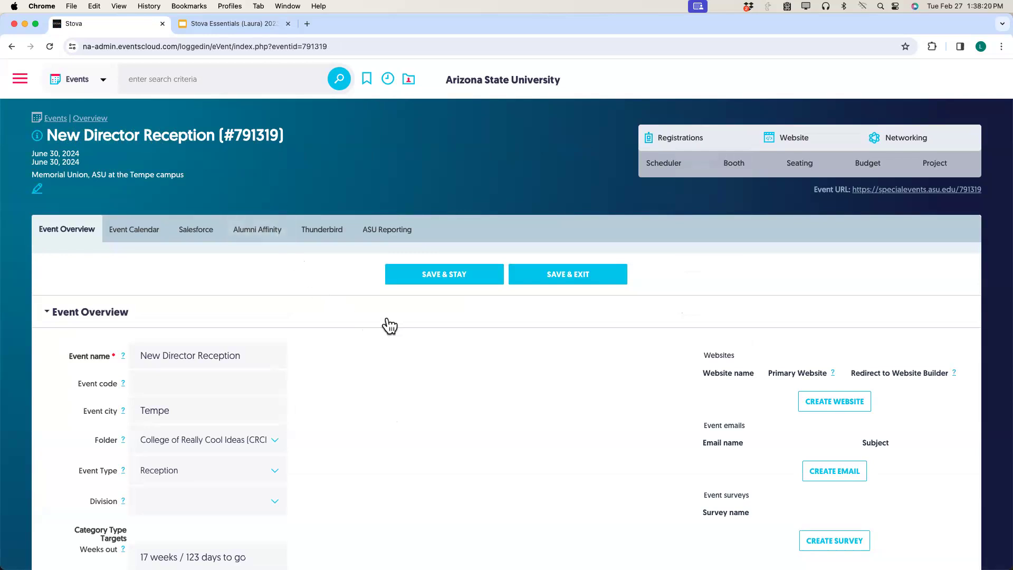
{"action": "scroll", "coordinate": [427, 362], "scroll_direction": "down", "scroll_amount": 1}
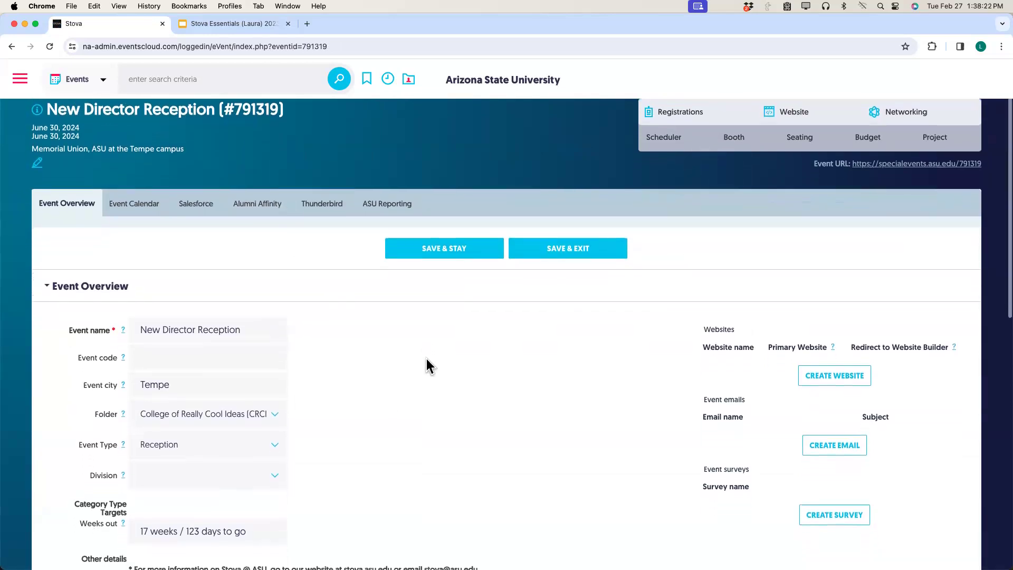
{"action": "scroll", "coordinate": [426, 359], "scroll_direction": "down", "scroll_amount": 7}
{"action": "scroll", "coordinate": [426, 358], "scroll_direction": "down", "scroll_amount": 2}
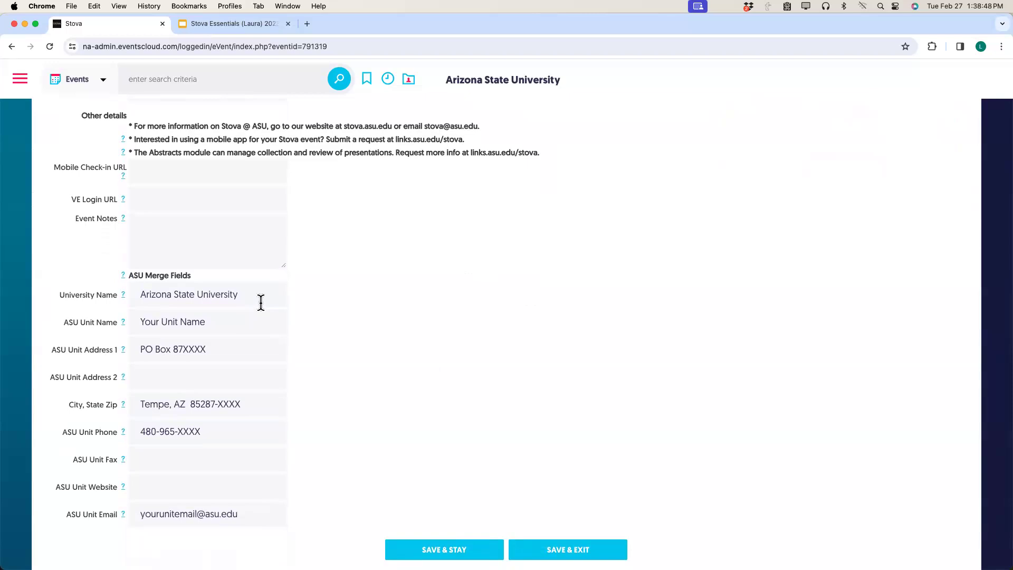
Set the unit name to College of Really Cool Ideas and the PO box digits to 0402.
{"action": "left_click_drag", "start_coordinate": [216, 321], "coordinate": [135, 323]}
{"action": "scroll", "coordinate": [133, 323], "scroll_direction": "down", "scroll_amount": 1}
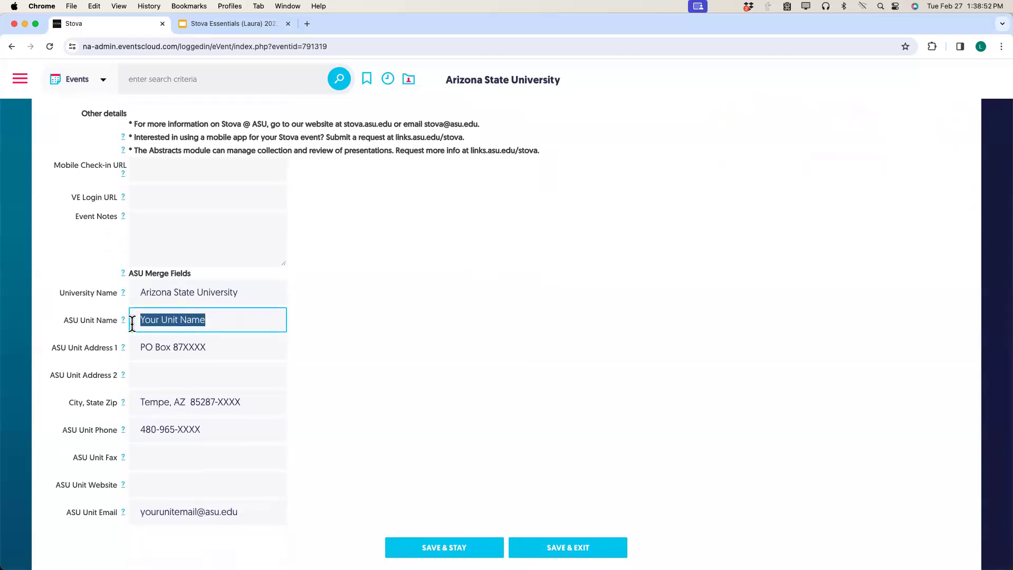
{"action": "type", "text": "Colle"}
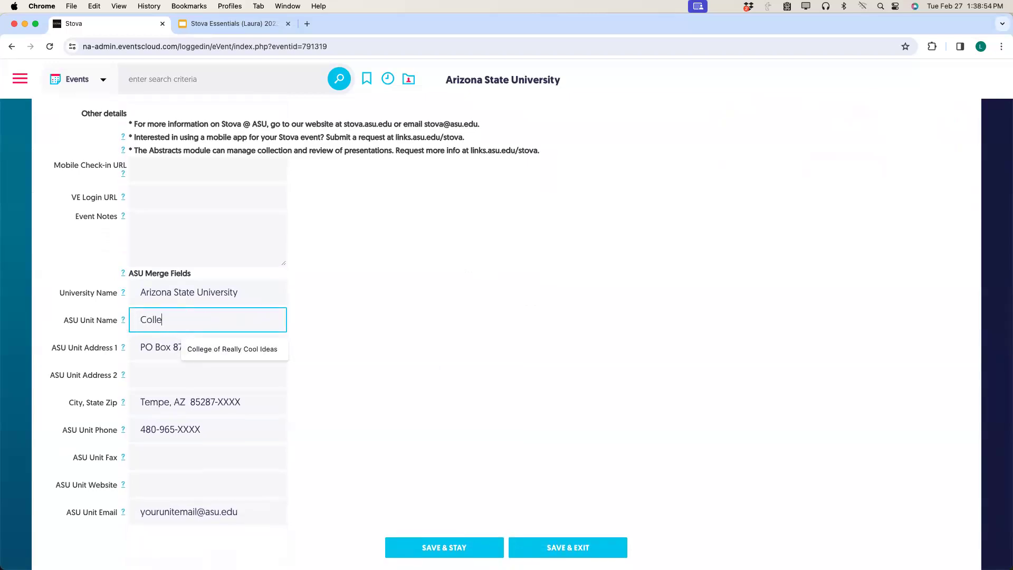
{"action": "left_click", "coordinate": [190, 347]}
{"action": "left_click_drag", "start_coordinate": [184, 347], "coordinate": [213, 347]}
{"action": "type", "text": "0"}
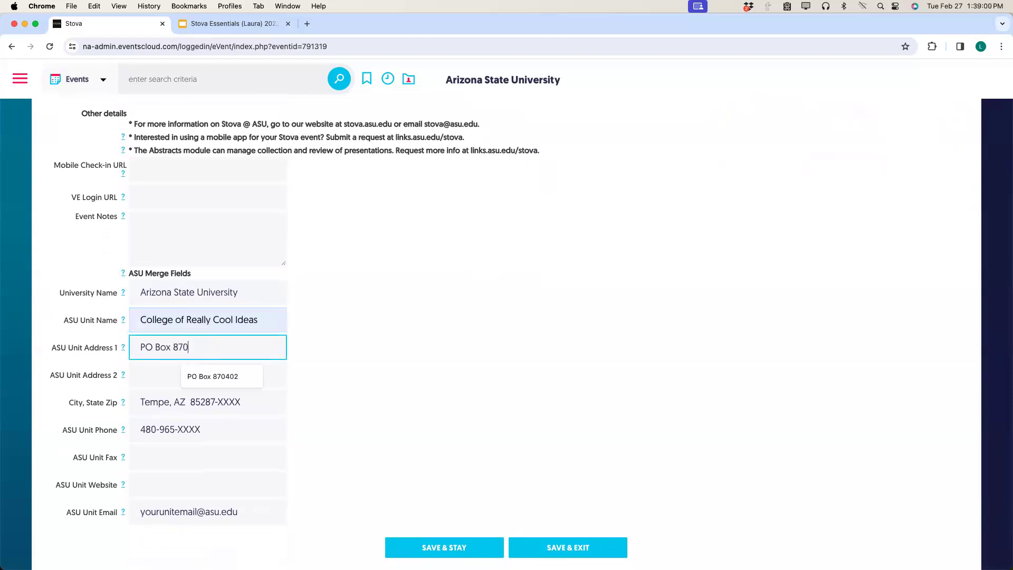
{"action": "type", "text": "402"}
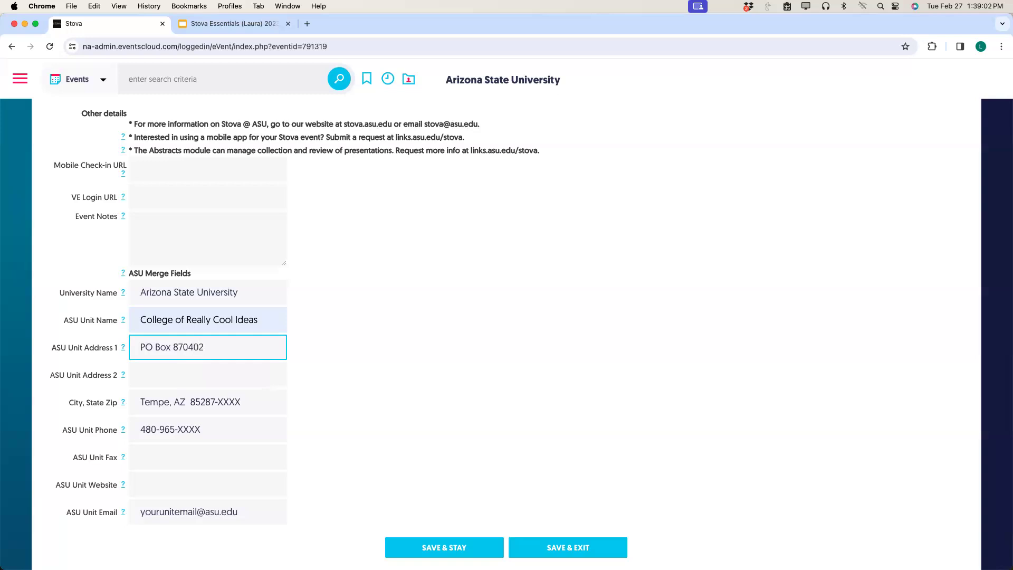
Set the ZIP suffix to 0402, the phone digits to 1985 and the email prefix to CRCI.
{"action": "double_click", "coordinate": [225, 402]}
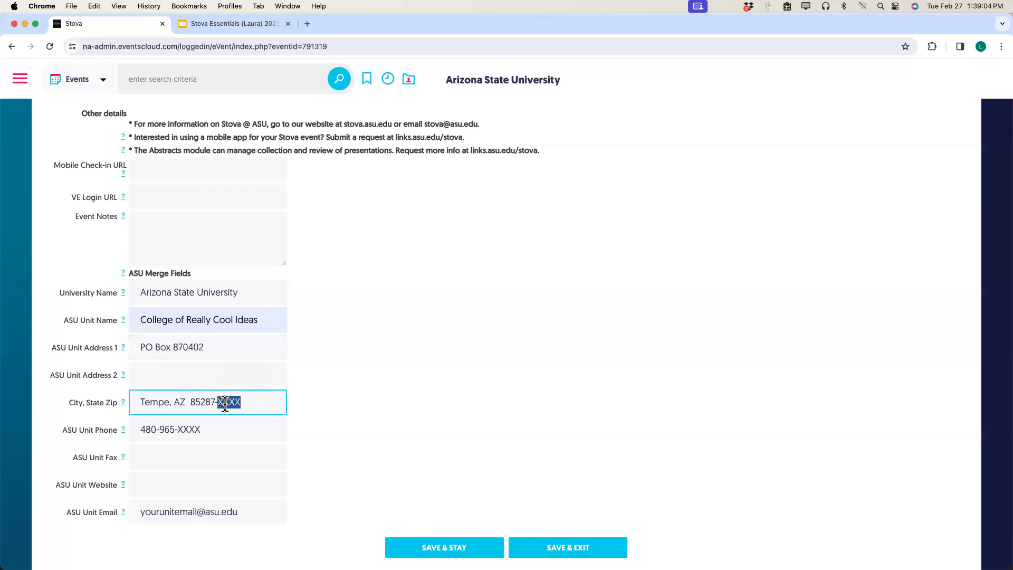
{"action": "type", "text": "0402"}
{"action": "double_click", "coordinate": [193, 430]}
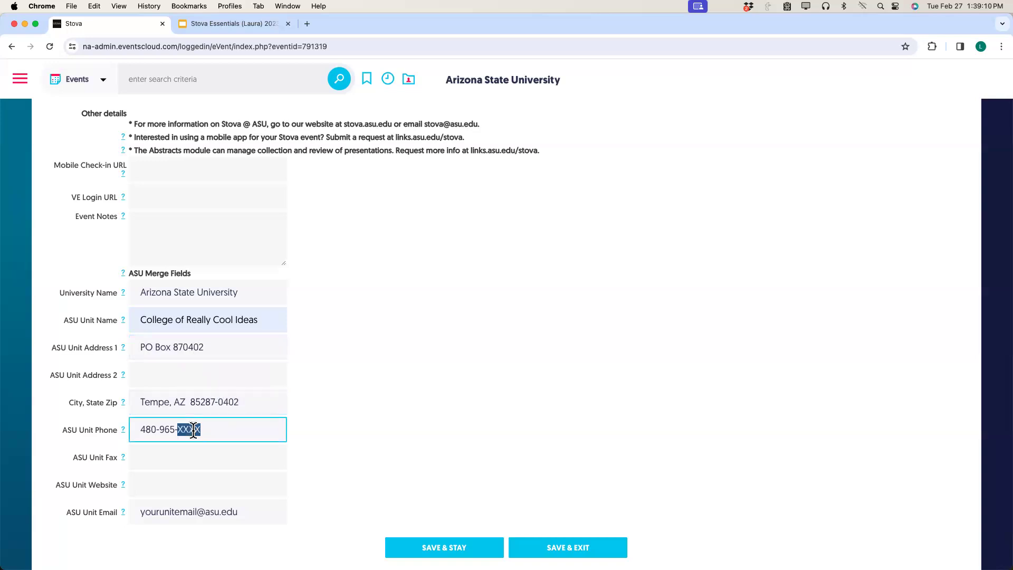
{"action": "type", "text": "1985"}
{"action": "left_click", "coordinate": [198, 511]}
{"action": "left_click_drag", "start_coordinate": [166, 511], "coordinate": [131, 512]}
{"action": "scroll", "coordinate": [131, 511], "scroll_direction": "down", "scroll_amount": 2}
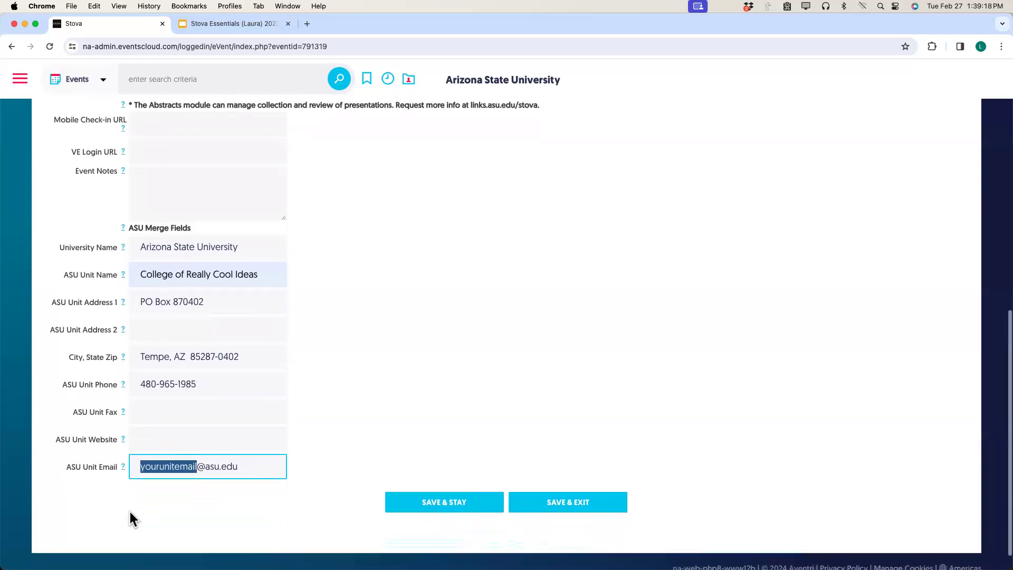
{"action": "type", "text": "CRCI"}
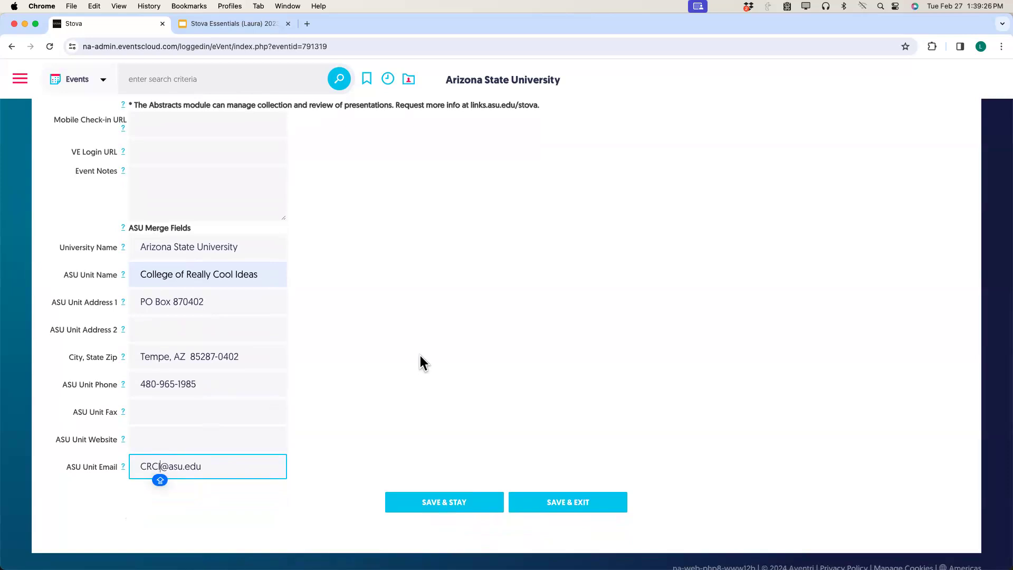
Save the merge fields with Save & Stay, then Save & Exit to the events list.
{"action": "left_click", "coordinate": [425, 504]}
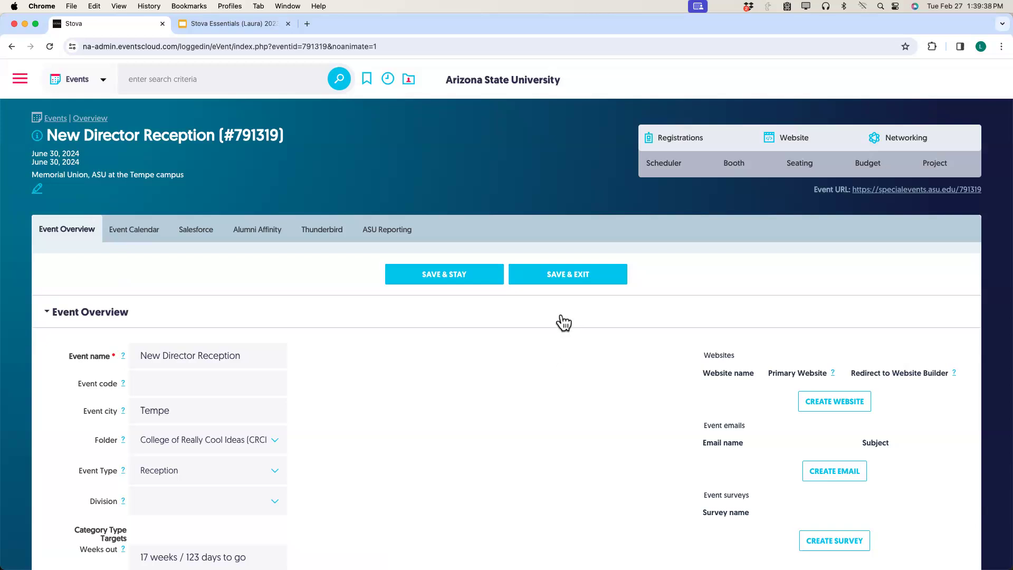
{"action": "scroll", "coordinate": [563, 292], "scroll_direction": "down", "scroll_amount": 1}
{"action": "left_click", "coordinate": [565, 272]}
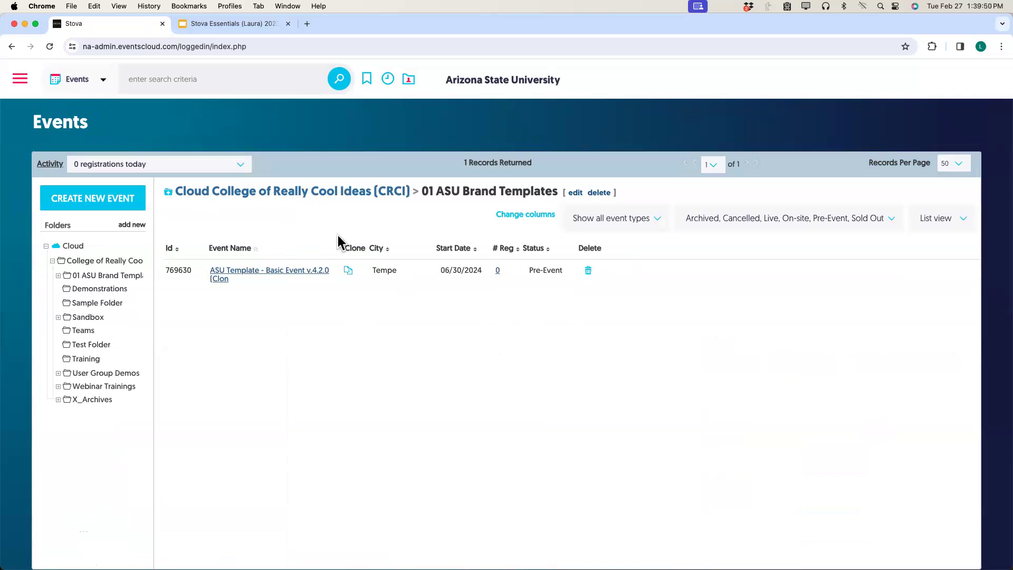
Reopen the New Director Reception event from the Recently Viewed list.
{"action": "left_click", "coordinate": [388, 80]}
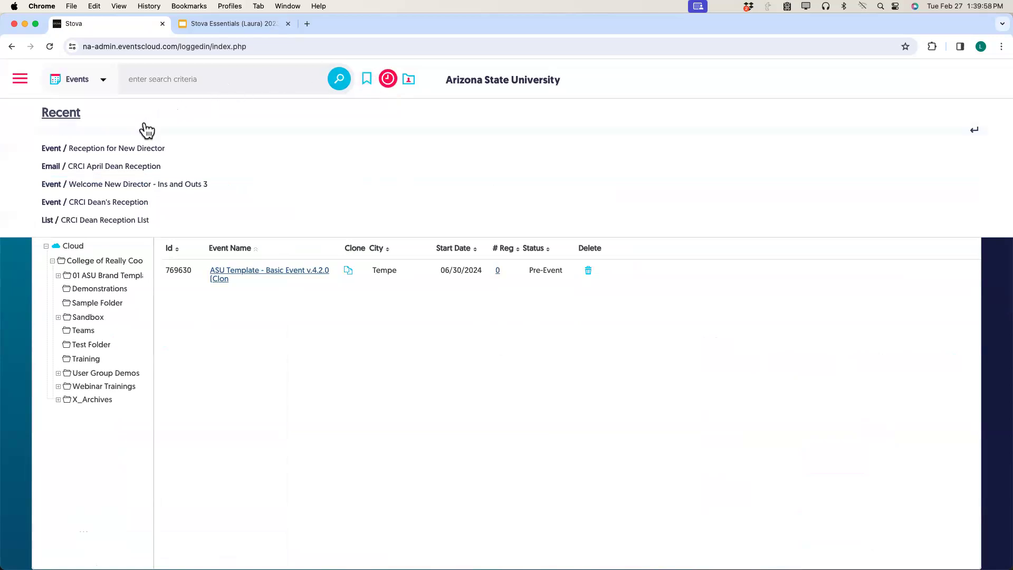
{"action": "left_click", "coordinate": [135, 130]}
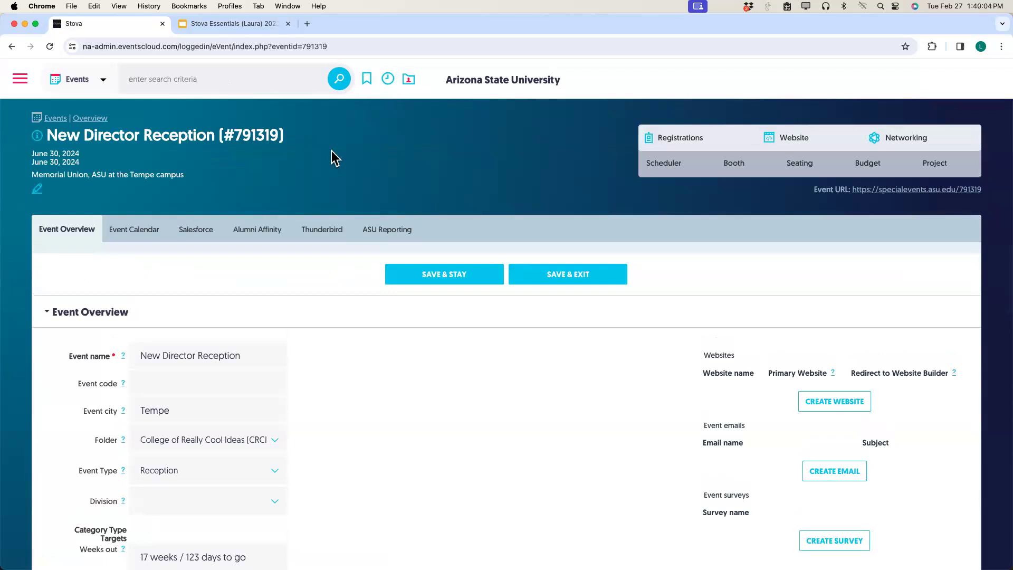
Open Registration Settings for New Director Reception to show its basic event details.
{"action": "mouse_move", "coordinate": [690, 127]}
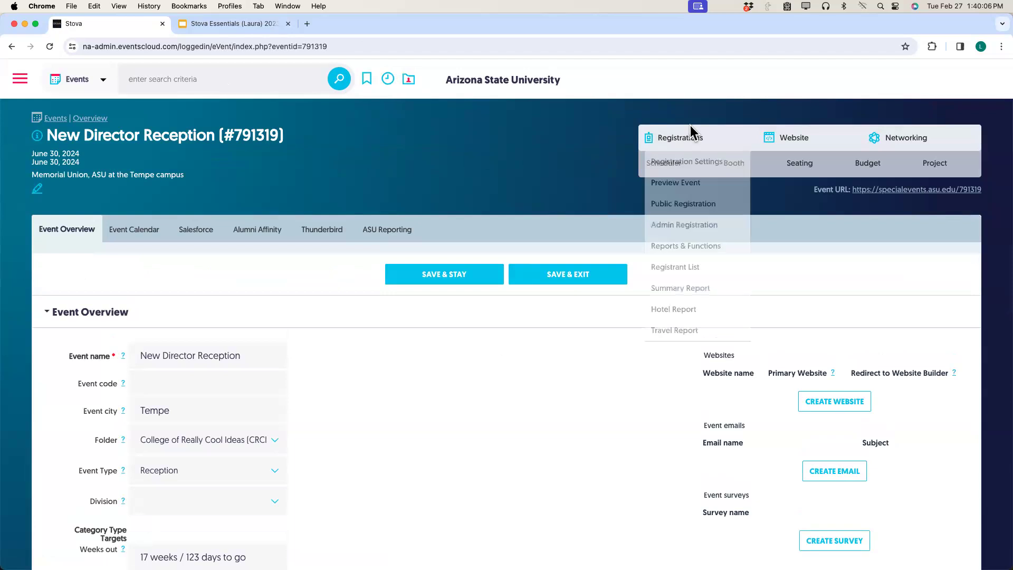
{"action": "left_click", "coordinate": [691, 170]}
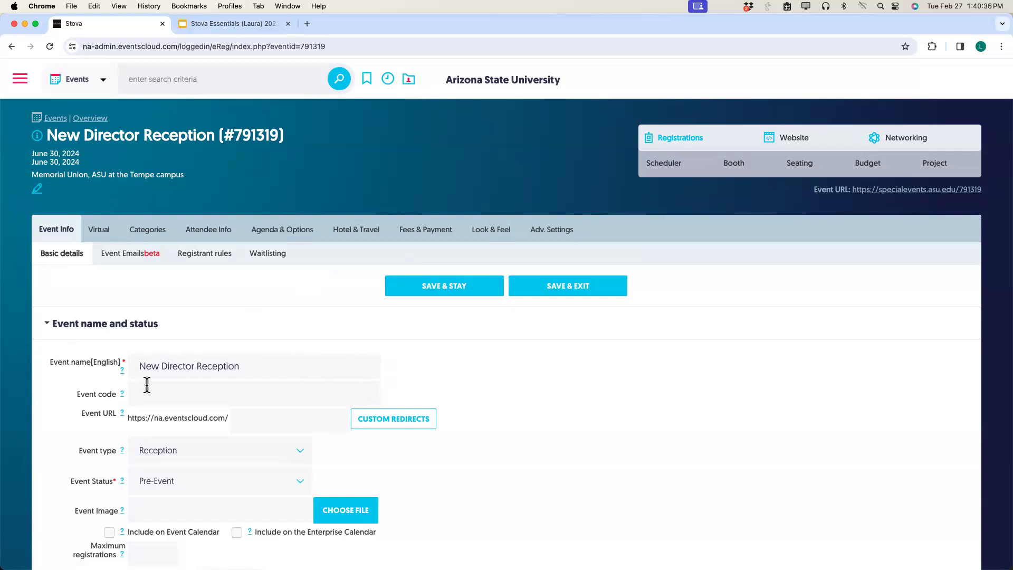
{"action": "mouse_move", "coordinate": [123, 372]}
{"action": "left_click", "coordinate": [302, 453]}
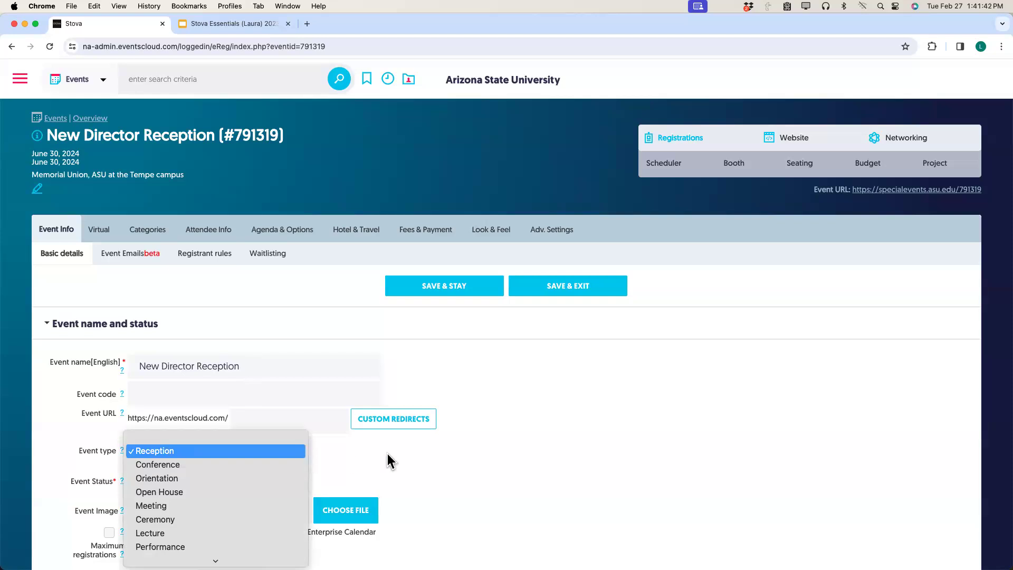
{"action": "left_click", "coordinate": [409, 454]}
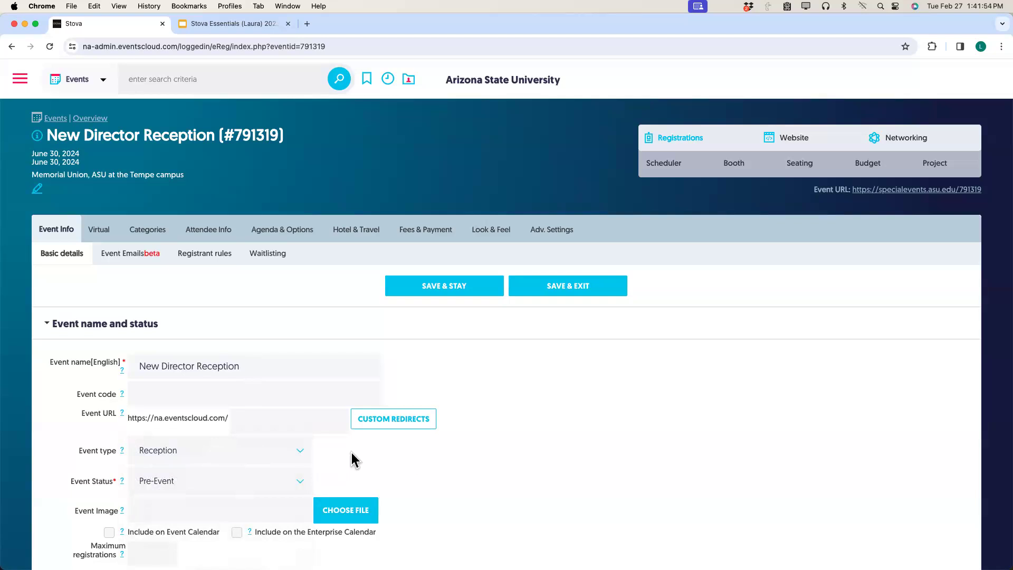
{"action": "scroll", "coordinate": [388, 454], "scroll_direction": "down", "scroll_amount": 4}
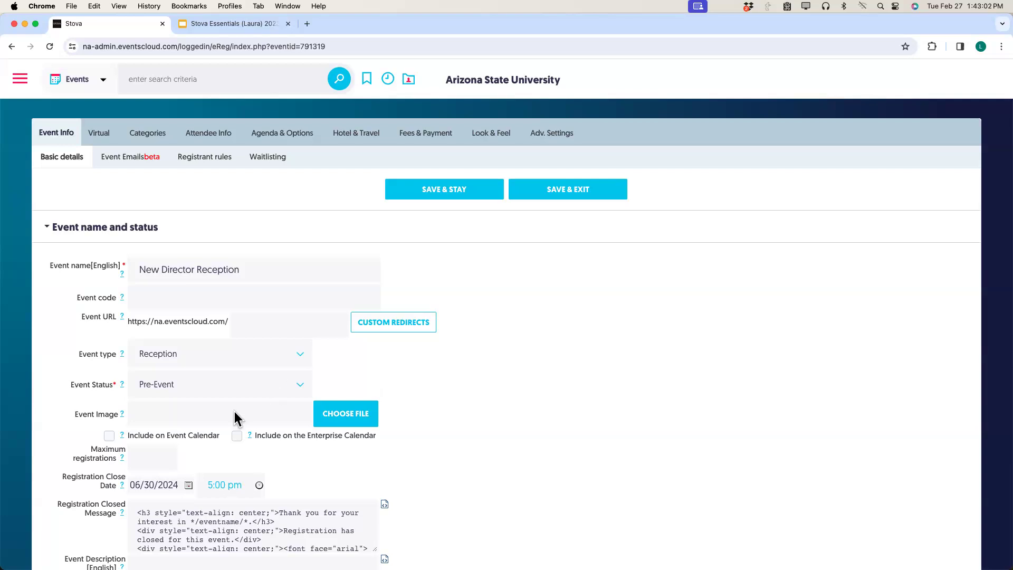
{"action": "left_click", "coordinate": [301, 388]}
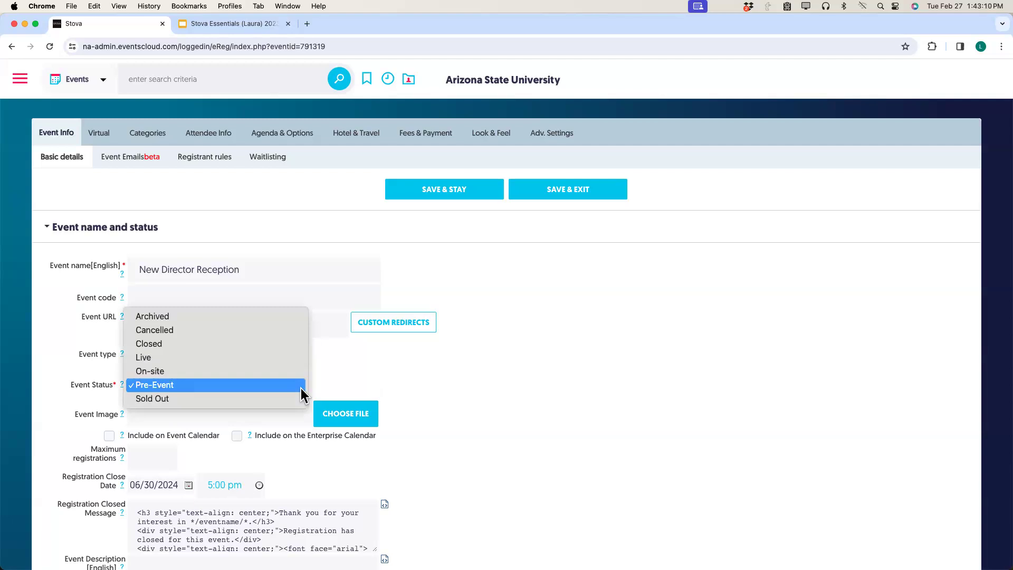
{"action": "left_click", "coordinate": [301, 388]}
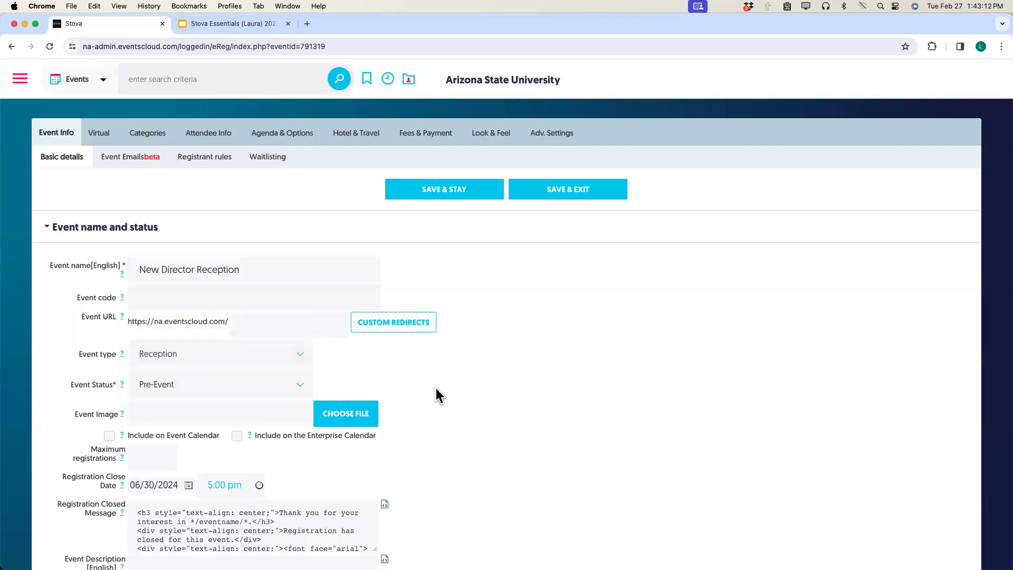
{"action": "scroll", "coordinate": [436, 388], "scroll_direction": "down", "scroll_amount": 4}
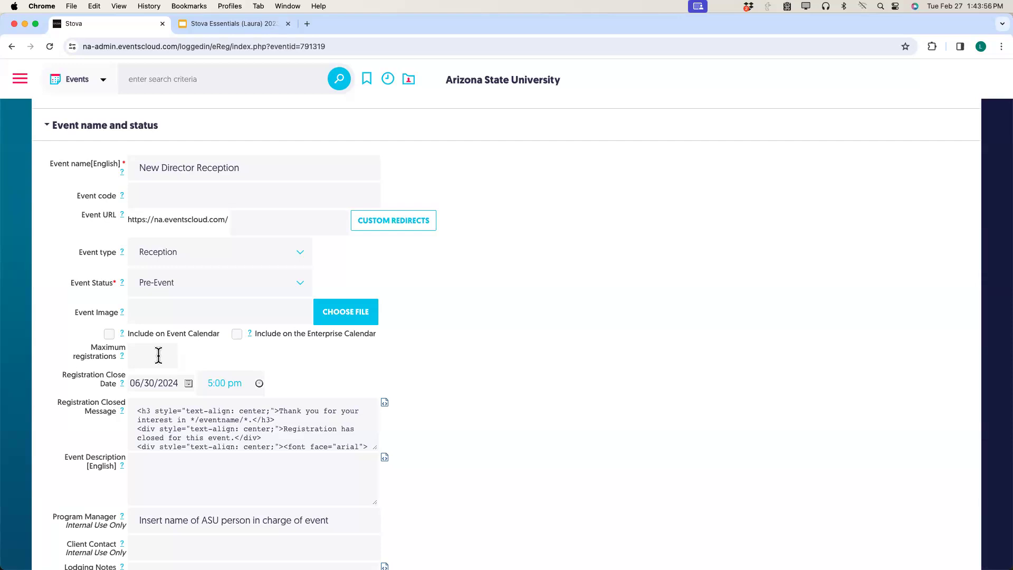
{"action": "scroll", "coordinate": [158, 355], "scroll_direction": "down", "scroll_amount": 3}
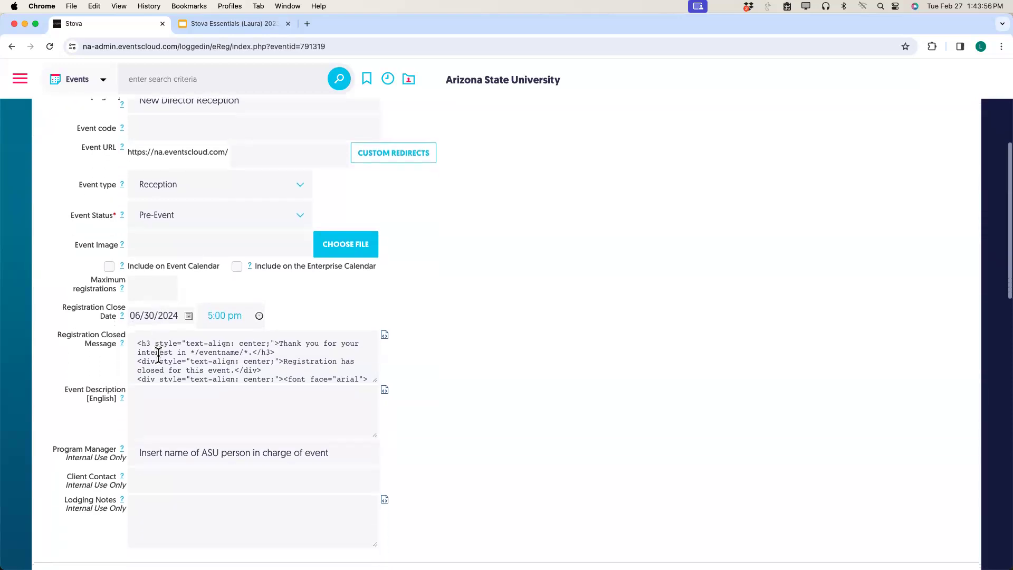
Set the registration close date to 05/03/2024, keeping the 5:00 pm closing time.
{"action": "left_click", "coordinate": [189, 307]}
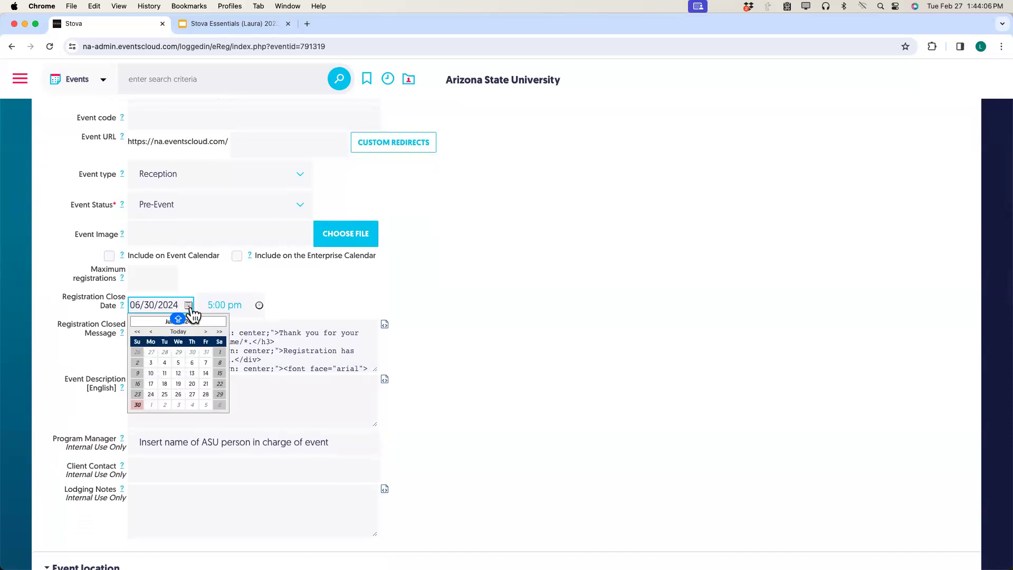
{"action": "left_click", "coordinate": [151, 332]}
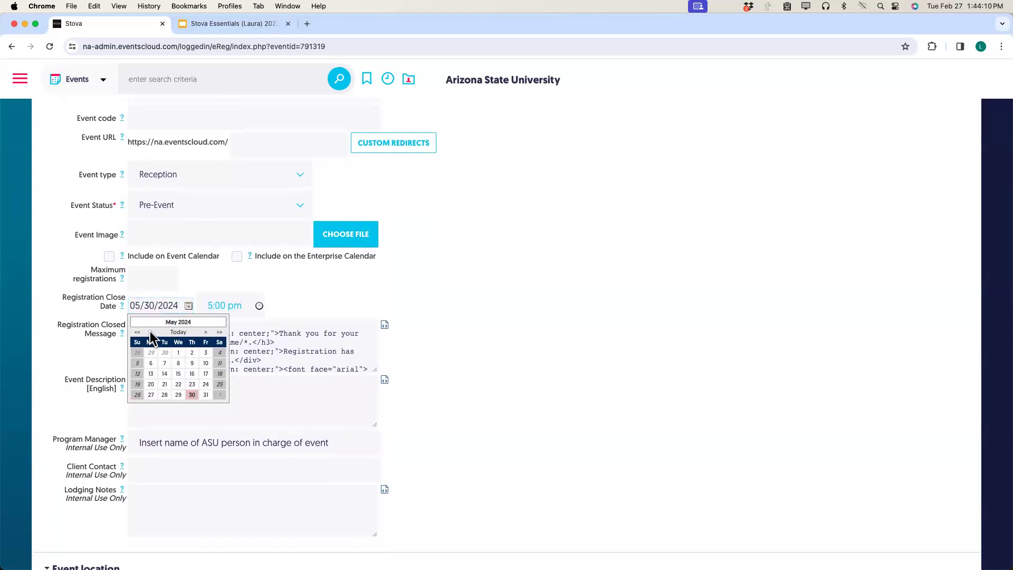
{"action": "scroll", "coordinate": [173, 362], "scroll_direction": "up", "scroll_amount": 1}
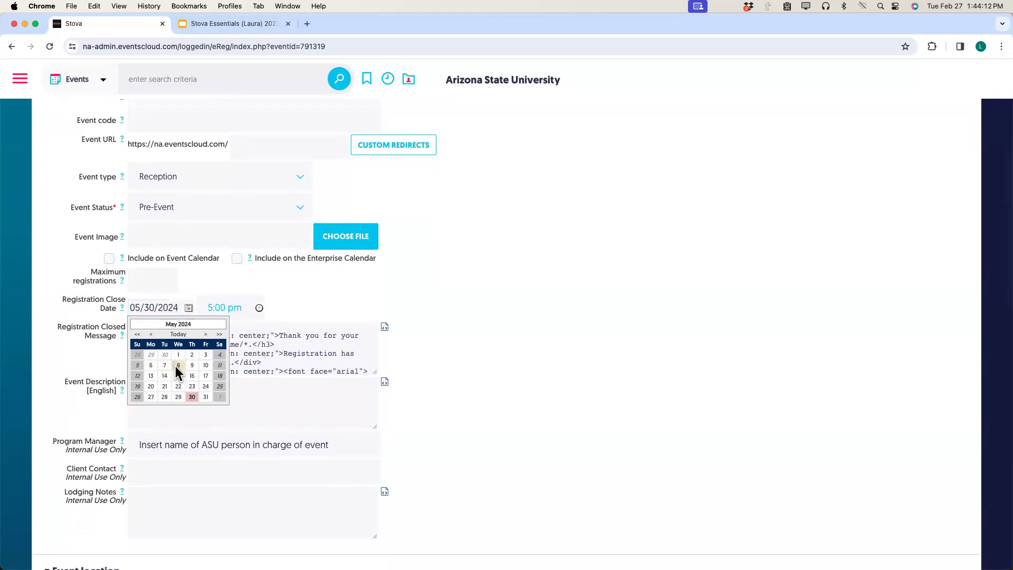
{"action": "left_click", "coordinate": [178, 365]}
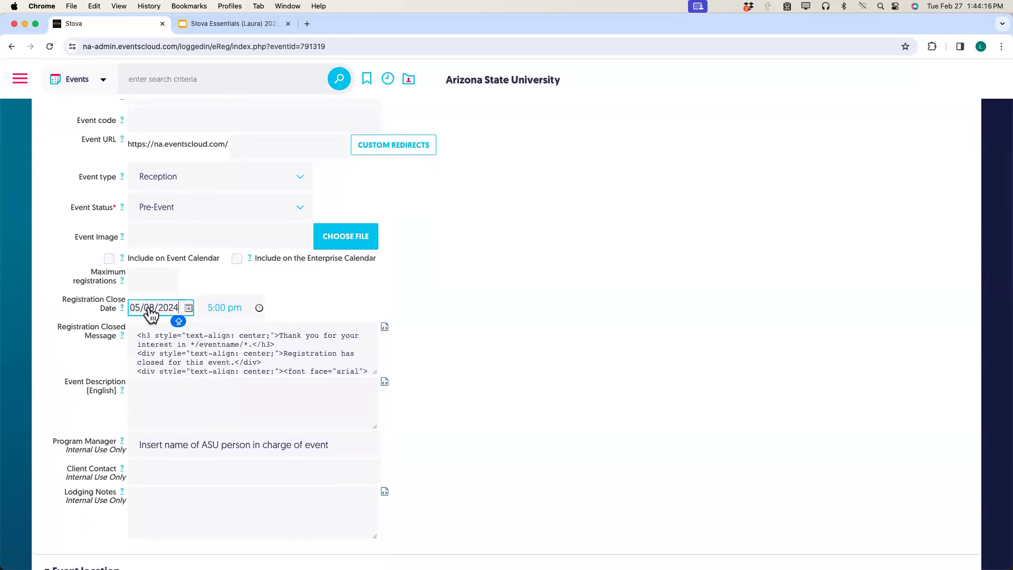
{"action": "left_click", "coordinate": [189, 309]}
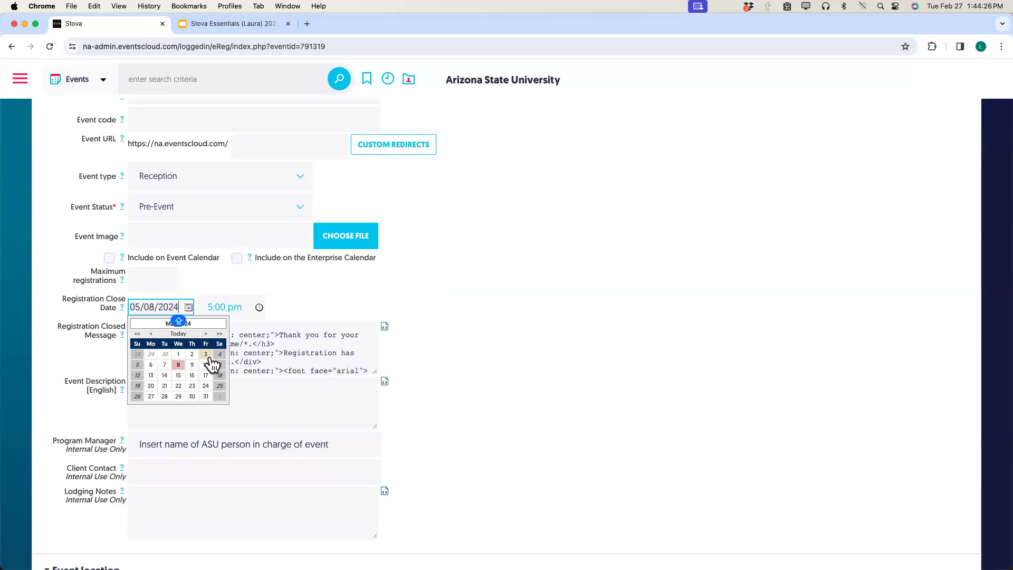
{"action": "left_click", "coordinate": [209, 355]}
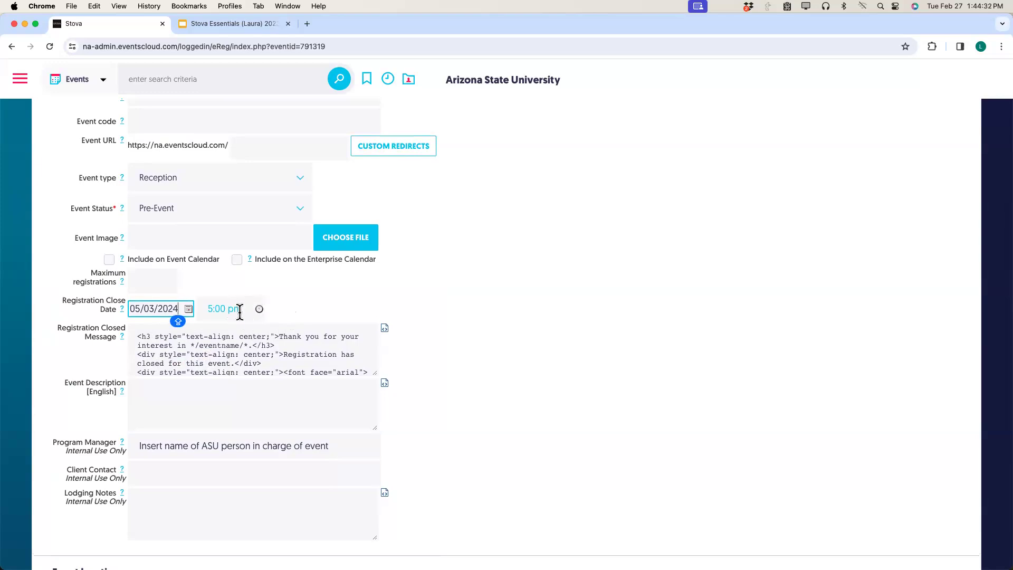
{"action": "left_click", "coordinate": [259, 310]}
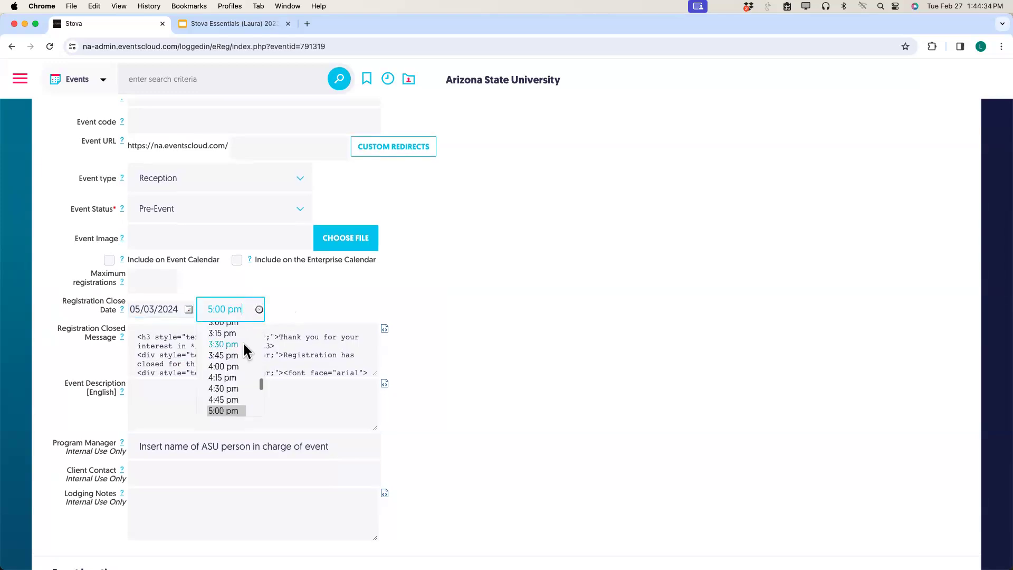
{"action": "scroll", "coordinate": [238, 357], "scroll_direction": "down", "scroll_amount": 5}
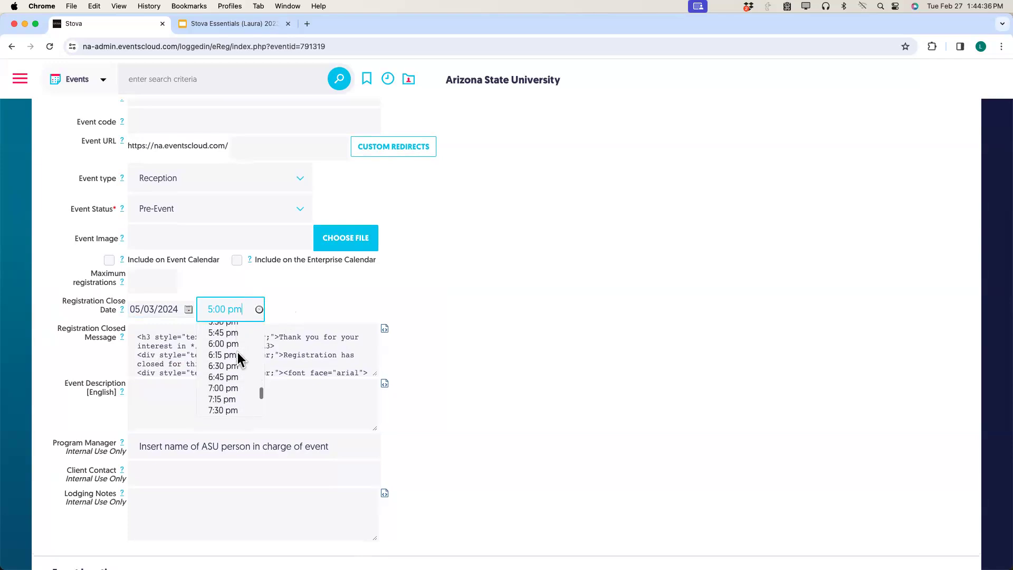
{"action": "scroll", "coordinate": [237, 353], "scroll_direction": "down", "scroll_amount": 5}
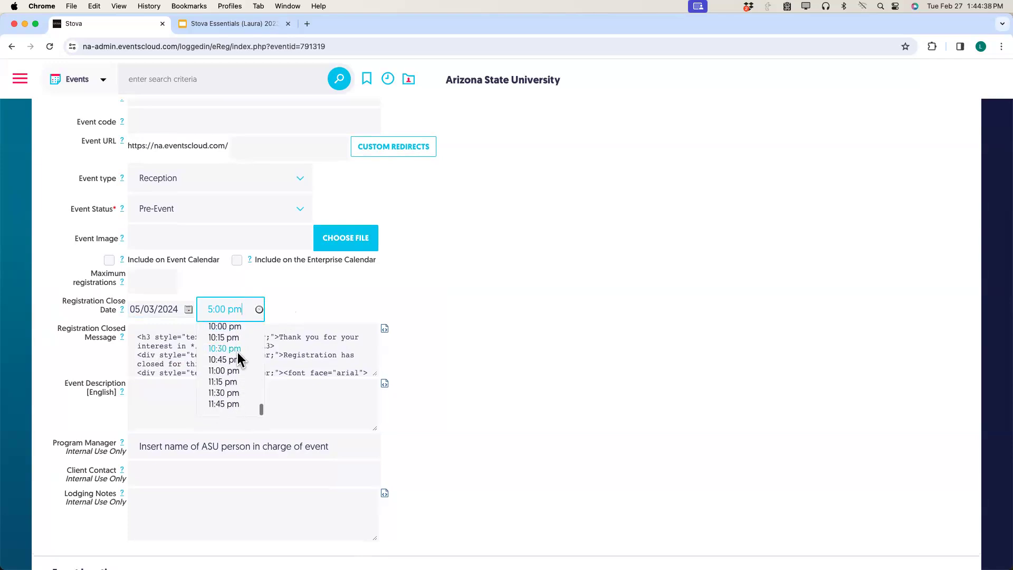
{"action": "left_click", "coordinate": [339, 316]}
{"action": "scroll", "coordinate": [339, 315], "scroll_direction": "down", "scroll_amount": 1}
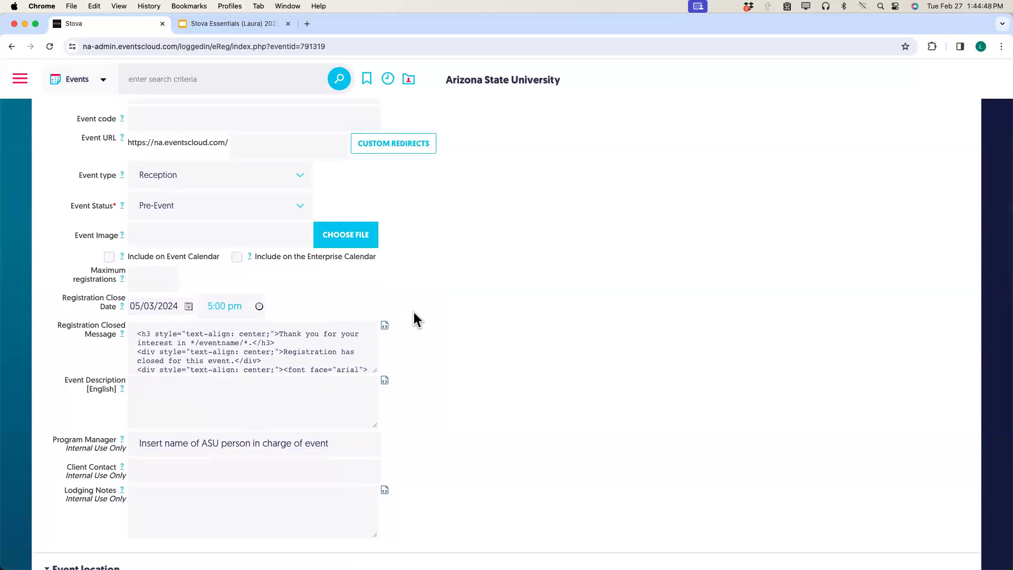
Finish the Registration Closed Message (thanks for interest in */eventname/*, */contactinfo/*) and save it.
{"action": "left_click", "coordinate": [385, 326]}
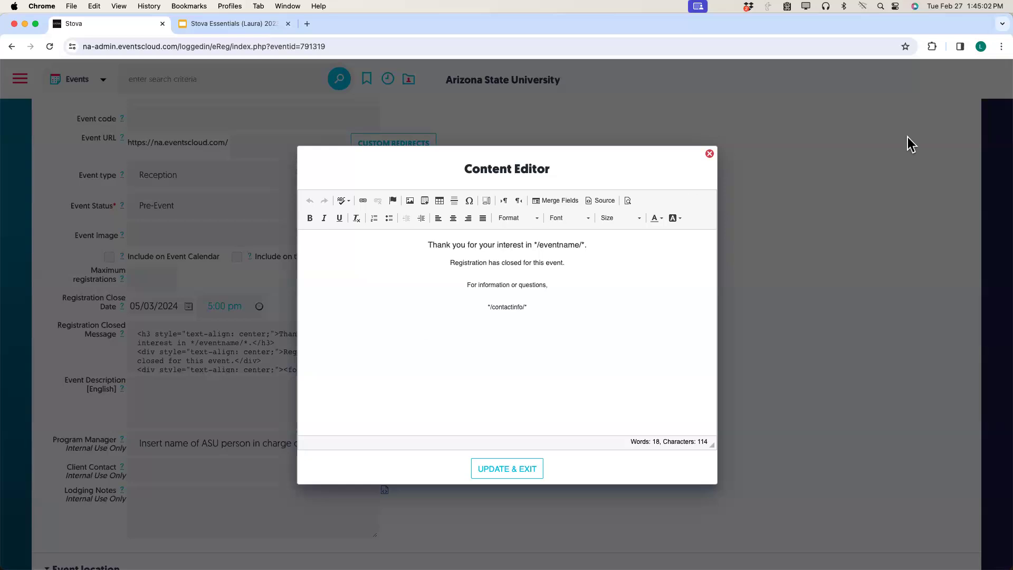
{"action": "left_click", "coordinate": [710, 154]}
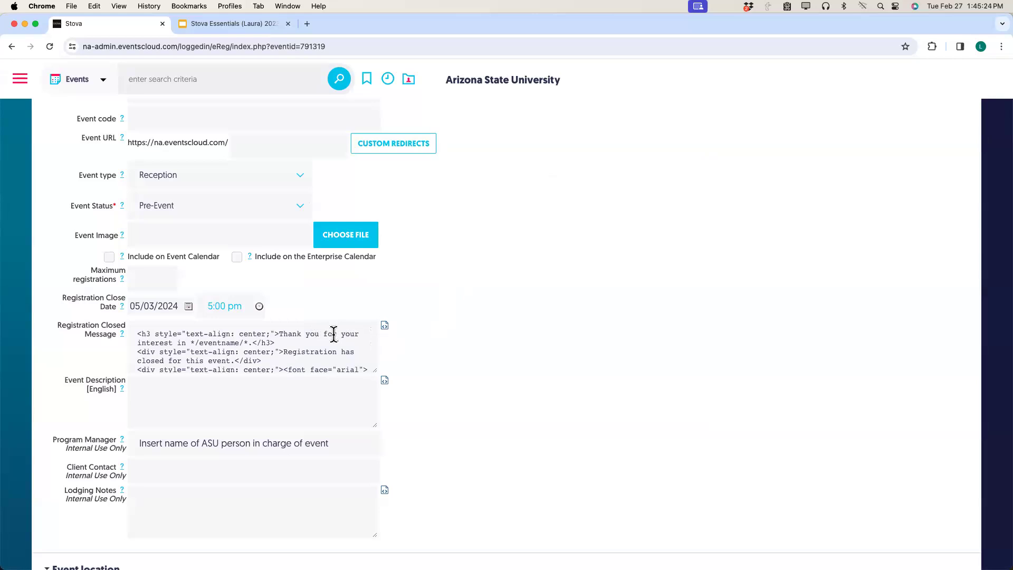
{"action": "left_click", "coordinate": [385, 326]}
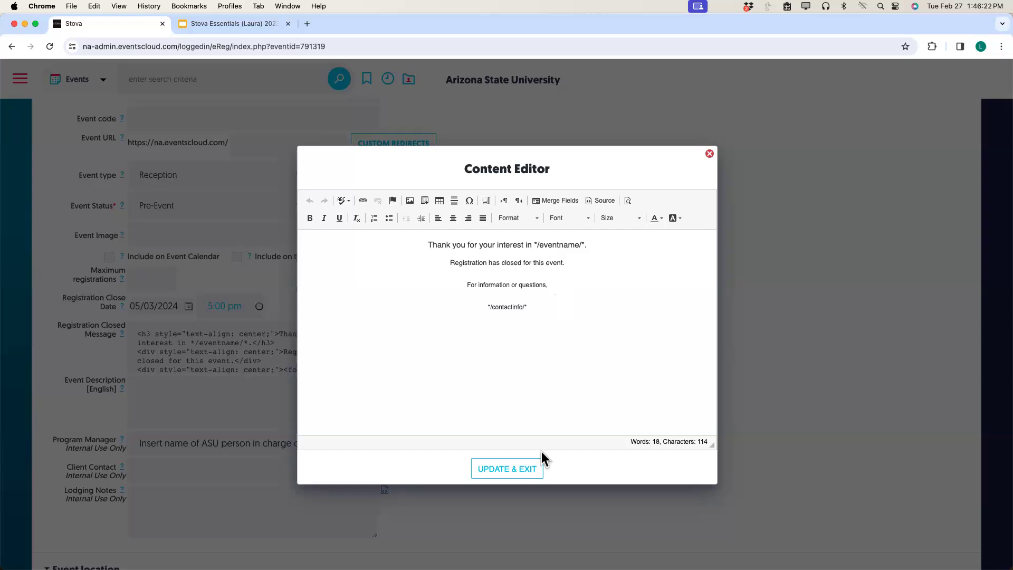
{"action": "left_click", "coordinate": [538, 478]}
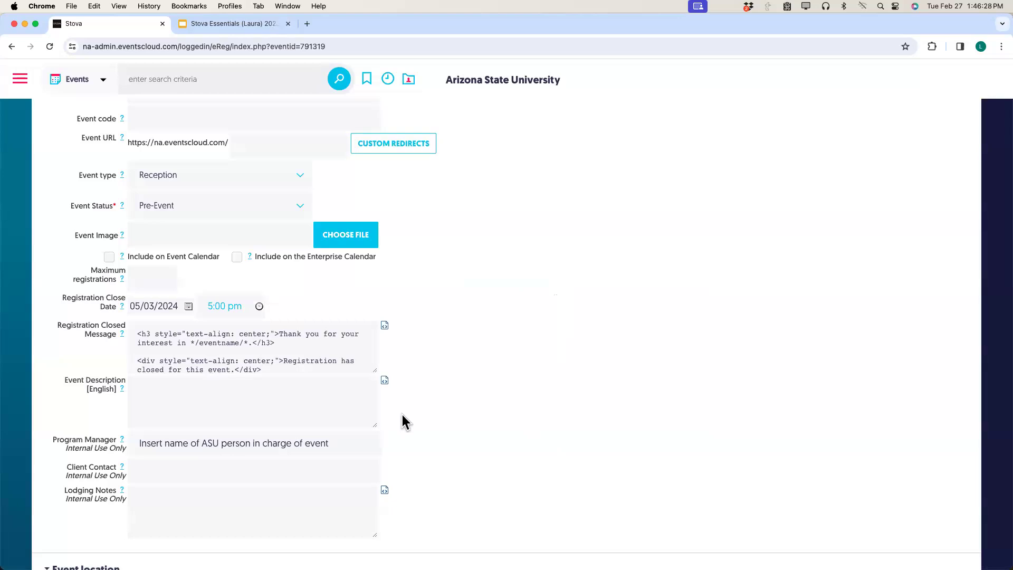
Replace the Program Manager placeholder with the program manager's full name from the suggestions.
{"action": "left_click", "coordinate": [334, 446]}
{"action": "left_click", "coordinate": [133, 446], "text": "shift"}
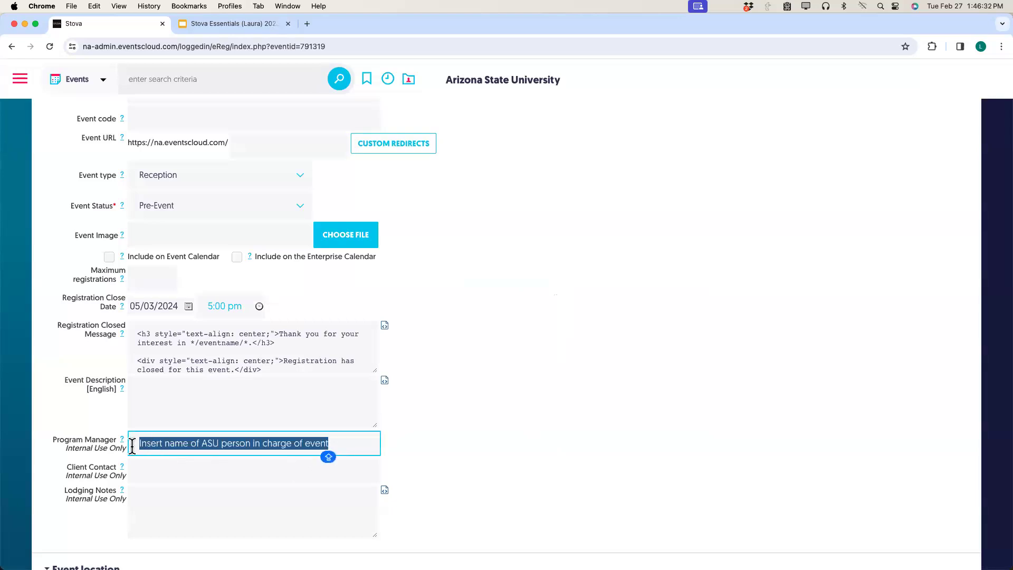
{"action": "scroll", "coordinate": [132, 445], "scroll_direction": "down", "scroll_amount": 3}
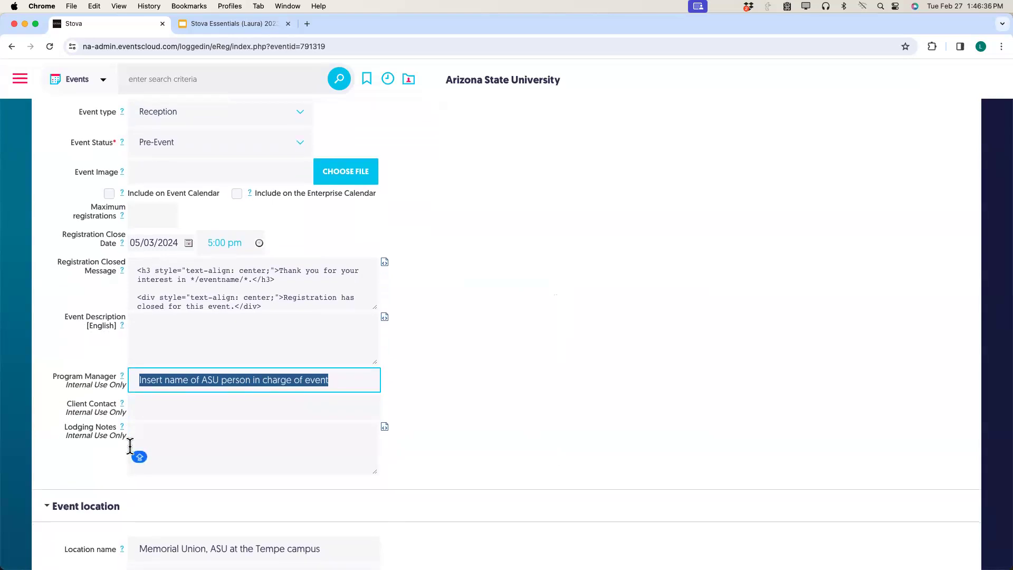
{"action": "type", "text": "LAURA"}
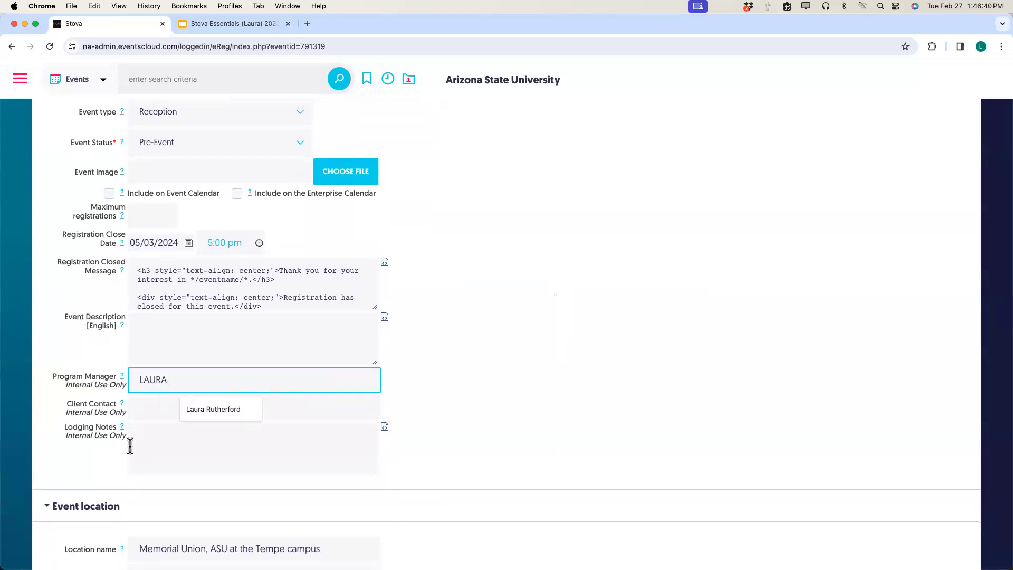
{"action": "left_click", "coordinate": [204, 412]}
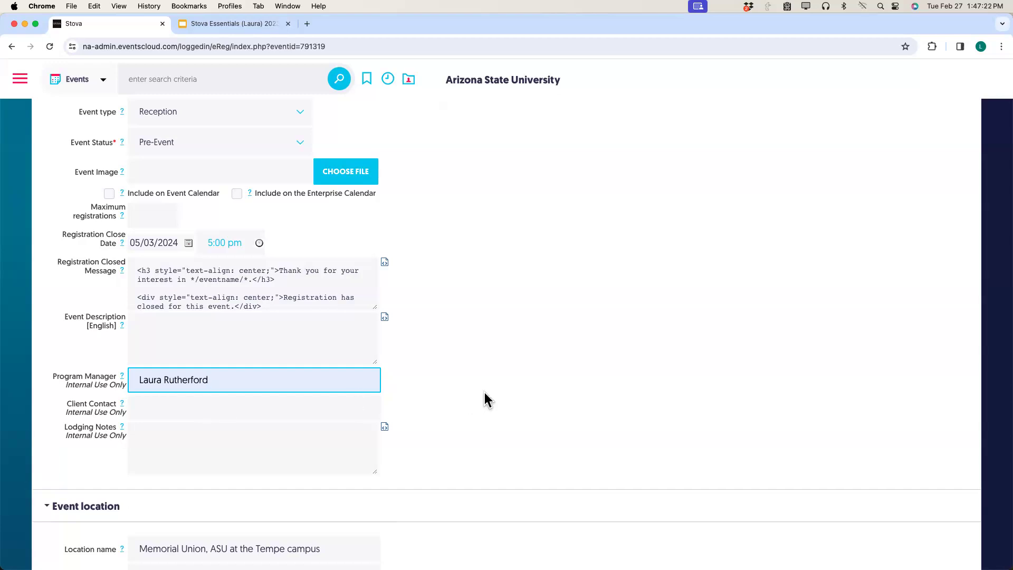
Correct the event location postcode from 85287 to 85281.
{"action": "scroll", "coordinate": [451, 395], "scroll_direction": "down", "scroll_amount": 5}
{"action": "scroll", "coordinate": [448, 403], "scroll_direction": "down", "scroll_amount": 3}
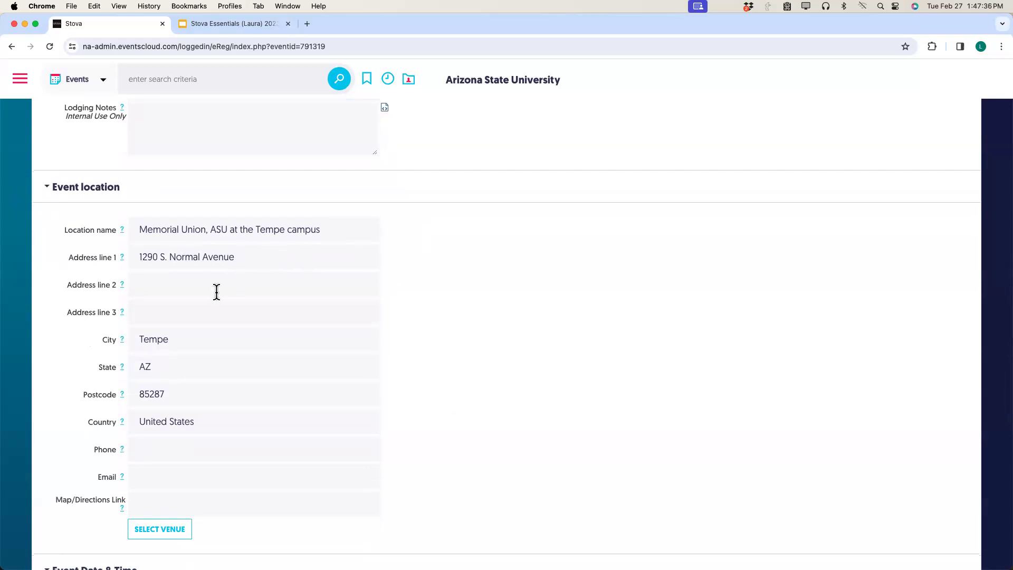
{"action": "left_click", "coordinate": [163, 392]}
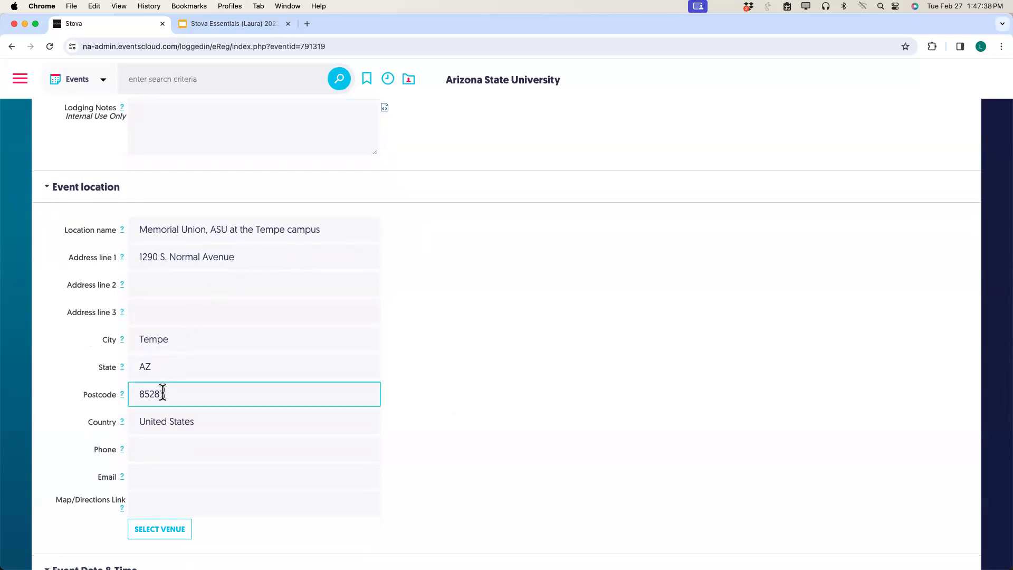
{"action": "left_click_drag", "start_coordinate": [168, 393], "coordinate": [161, 393]}
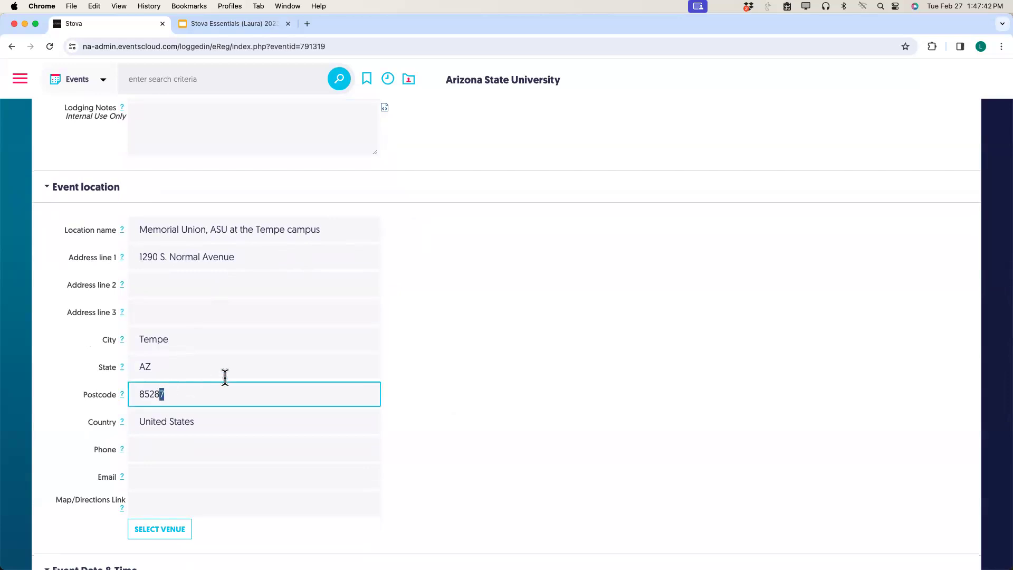
{"action": "type", "text": "1"}
{"action": "scroll", "coordinate": [486, 324], "scroll_direction": "down", "scroll_amount": 4}
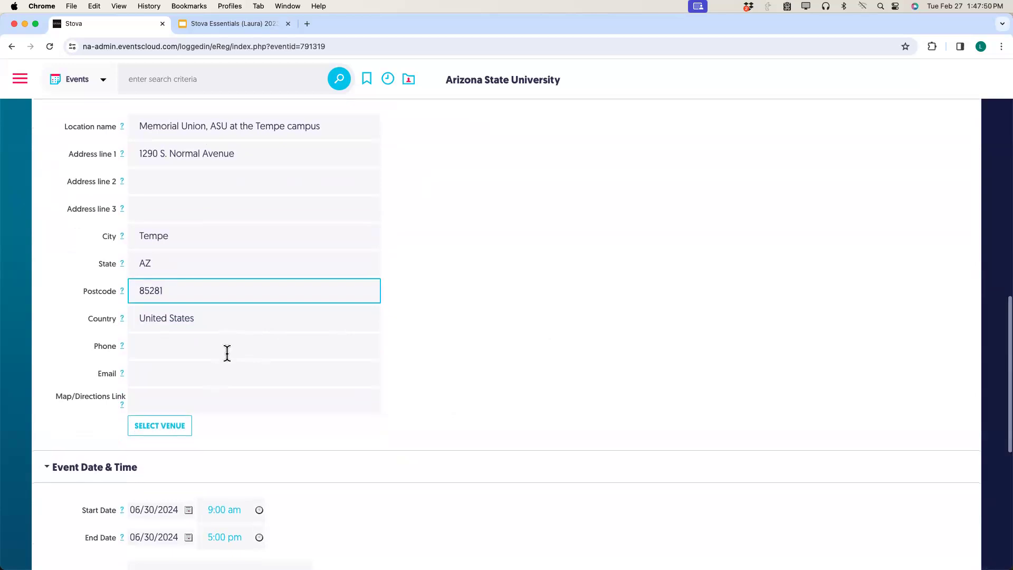
{"action": "scroll", "coordinate": [408, 367], "scroll_direction": "down", "scroll_amount": 3}
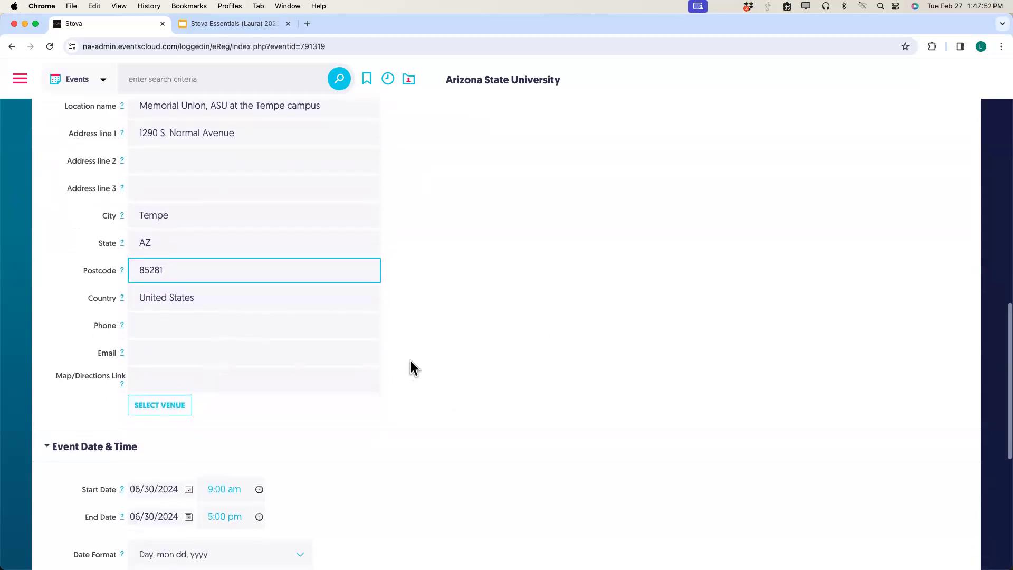
{"action": "scroll", "coordinate": [411, 365], "scroll_direction": "down", "scroll_amount": 2}
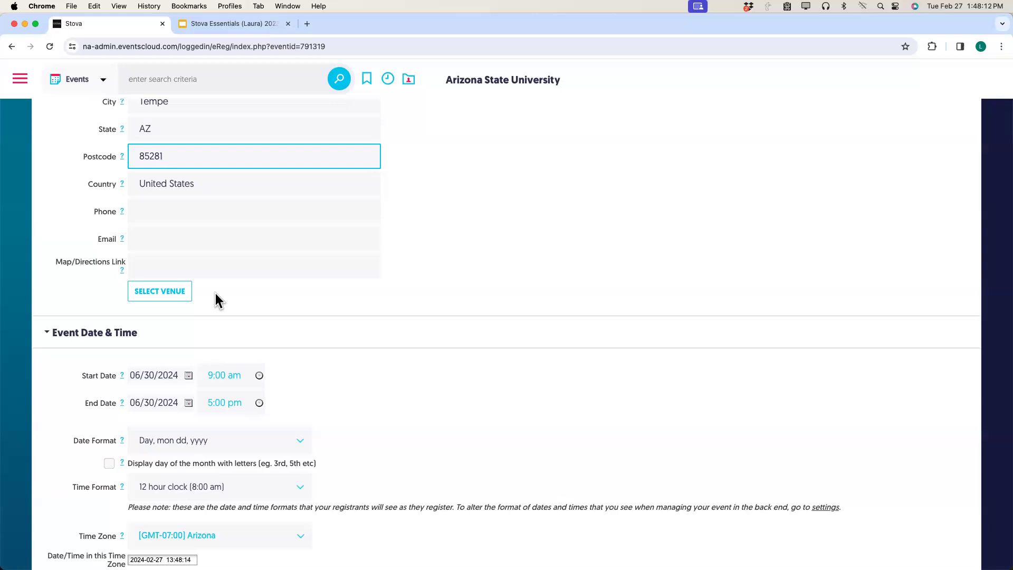
Set the event start date to 05/08/2024 and start time to 5:00 pm.
{"action": "scroll", "coordinate": [215, 293], "scroll_direction": "down", "scroll_amount": 2}
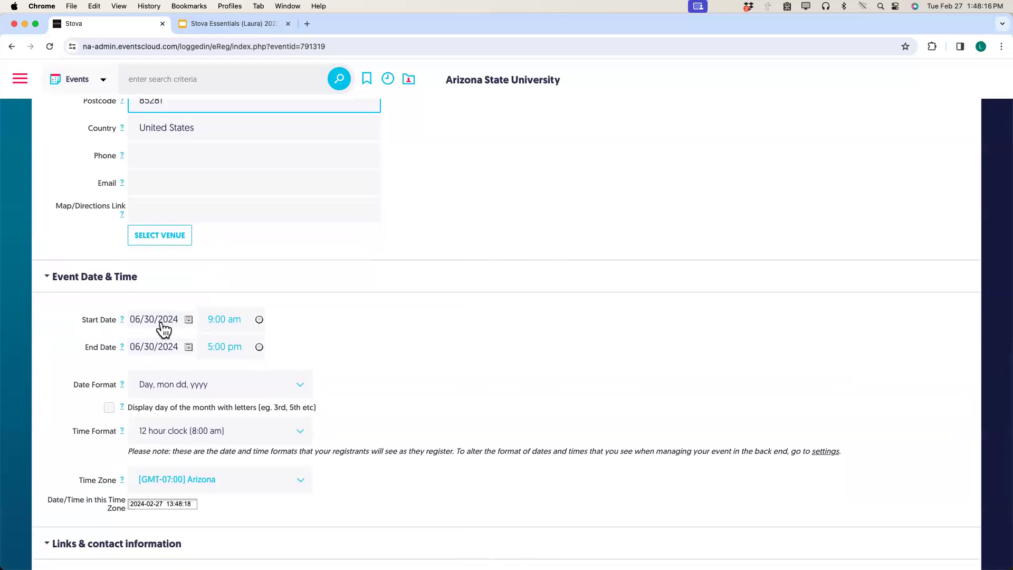
{"action": "left_click", "coordinate": [189, 321]}
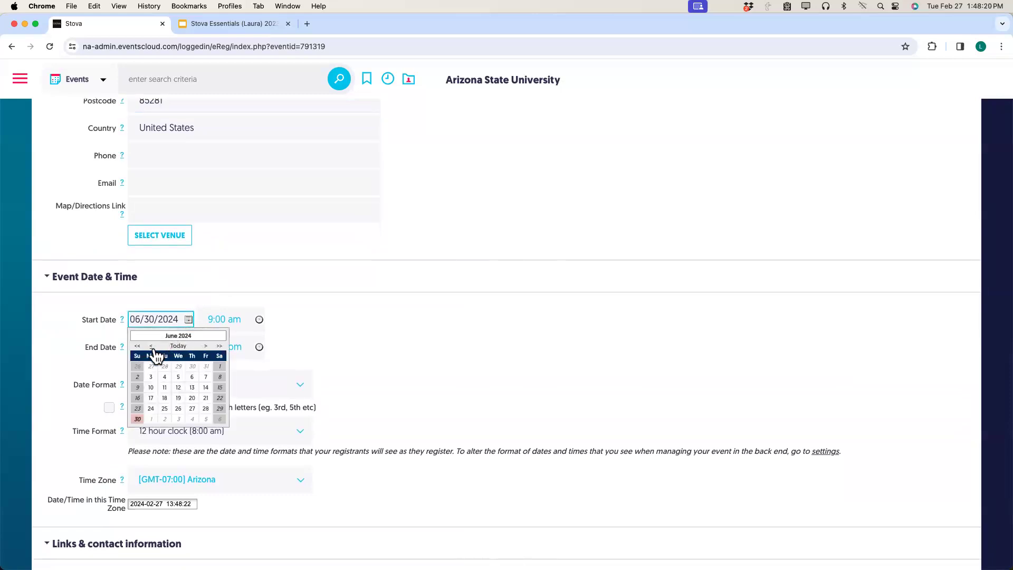
{"action": "left_click", "coordinate": [151, 346]}
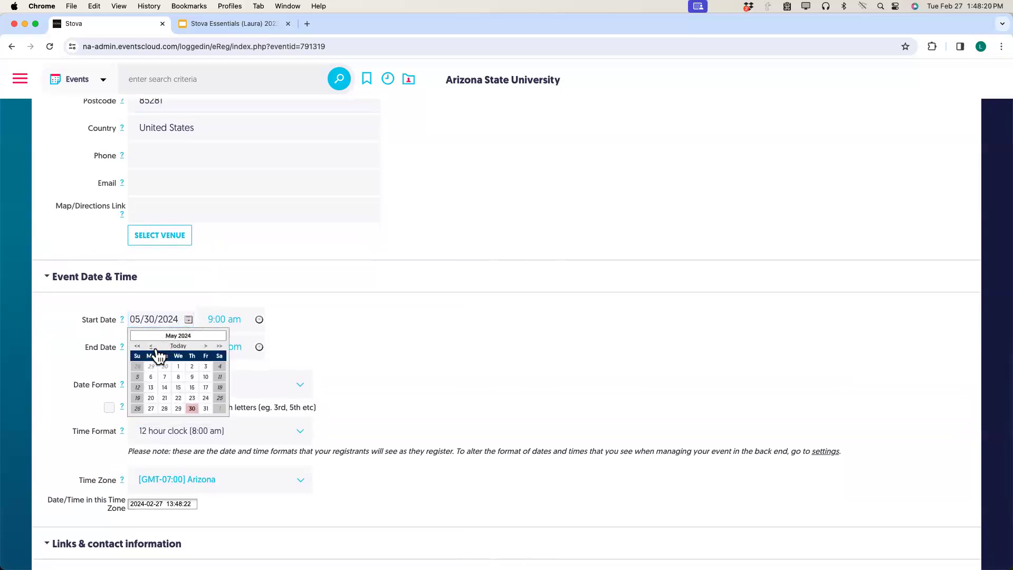
{"action": "left_click", "coordinate": [178, 378]}
{"action": "left_click", "coordinate": [258, 320]}
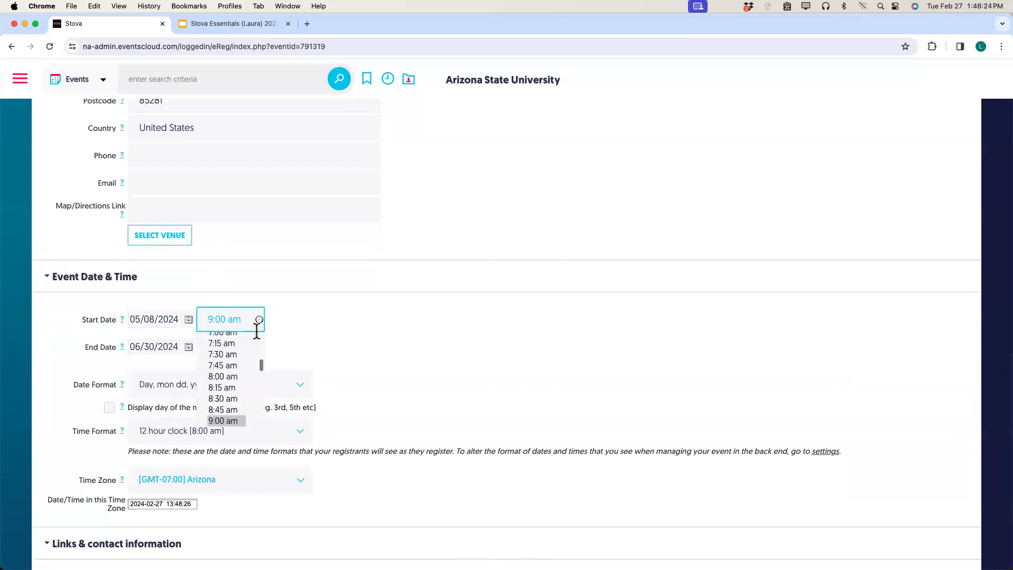
{"action": "scroll", "coordinate": [220, 387], "scroll_direction": "down", "scroll_amount": 3}
{"action": "scroll", "coordinate": [230, 386], "scroll_direction": "down", "scroll_amount": 5}
{"action": "scroll", "coordinate": [229, 389], "scroll_direction": "down", "scroll_amount": 5}
{"action": "scroll", "coordinate": [230, 391], "scroll_direction": "down", "scroll_amount": 4}
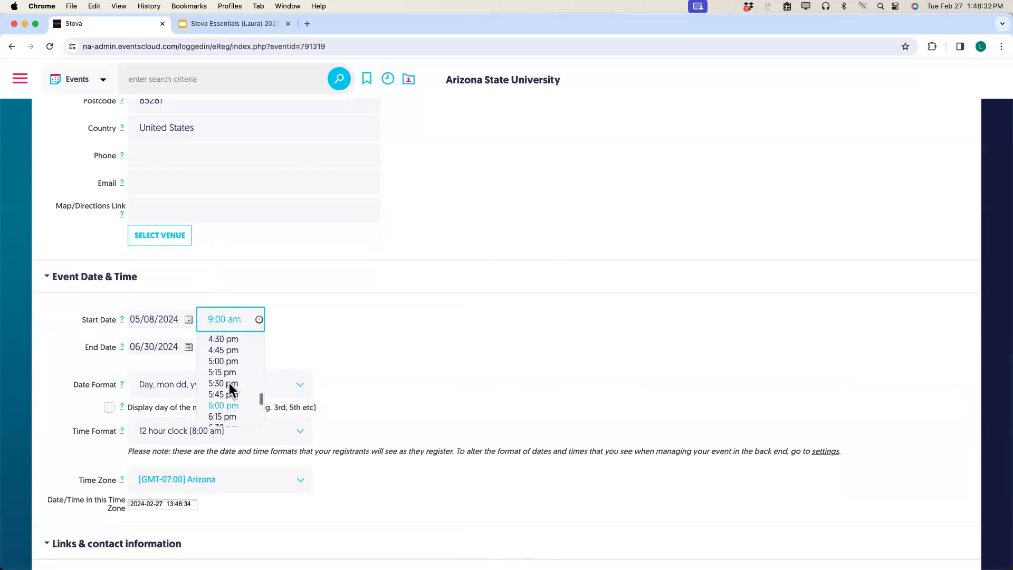
{"action": "left_click", "coordinate": [231, 363]}
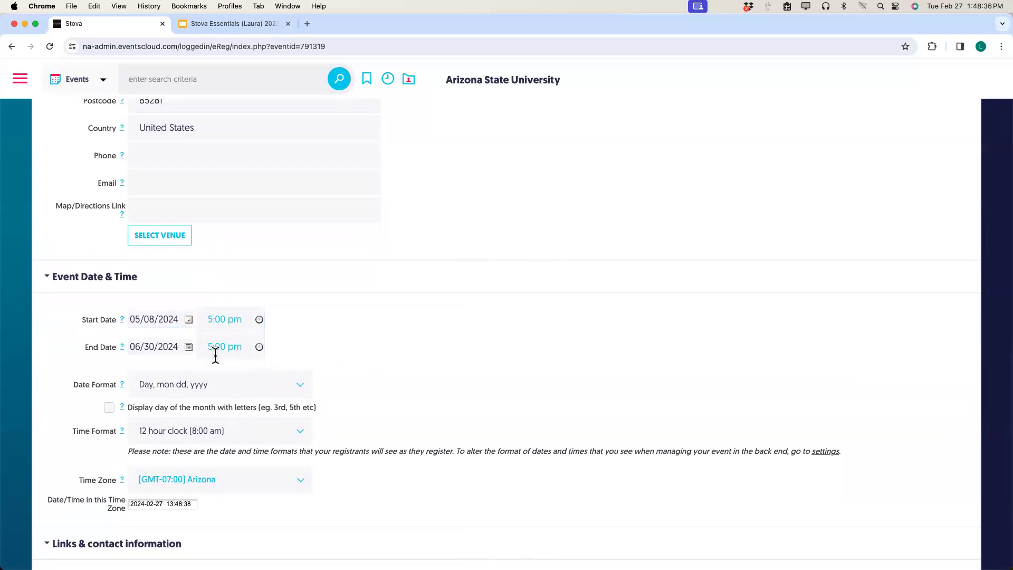
{"action": "scroll", "coordinate": [206, 356], "scroll_direction": "down", "scroll_amount": 1}
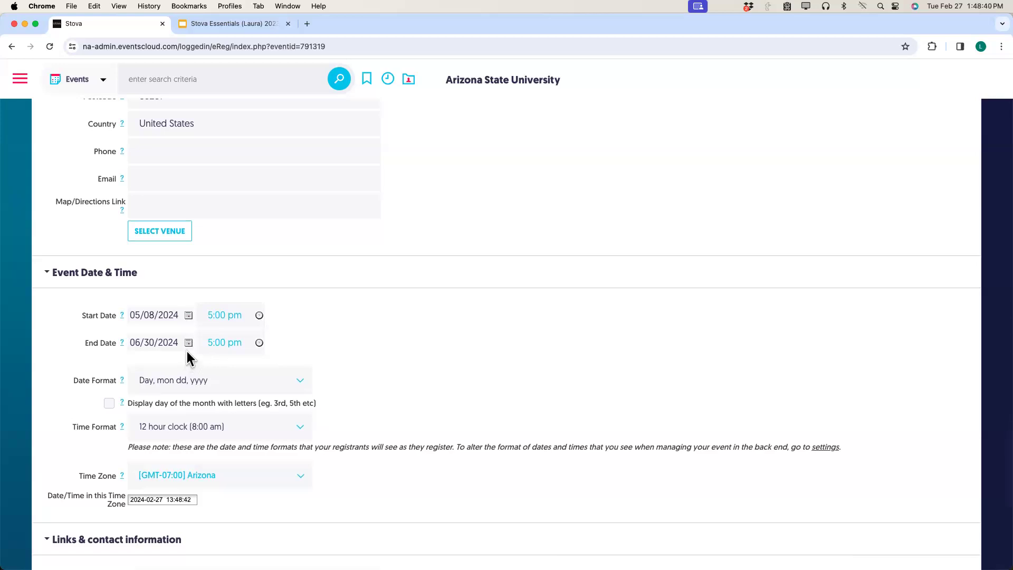
Set the event end date to 05/08/2024 and end time to 6:30 pm.
{"action": "scroll", "coordinate": [188, 345], "scroll_direction": "up", "scroll_amount": 1}
{"action": "left_click", "coordinate": [188, 346]}
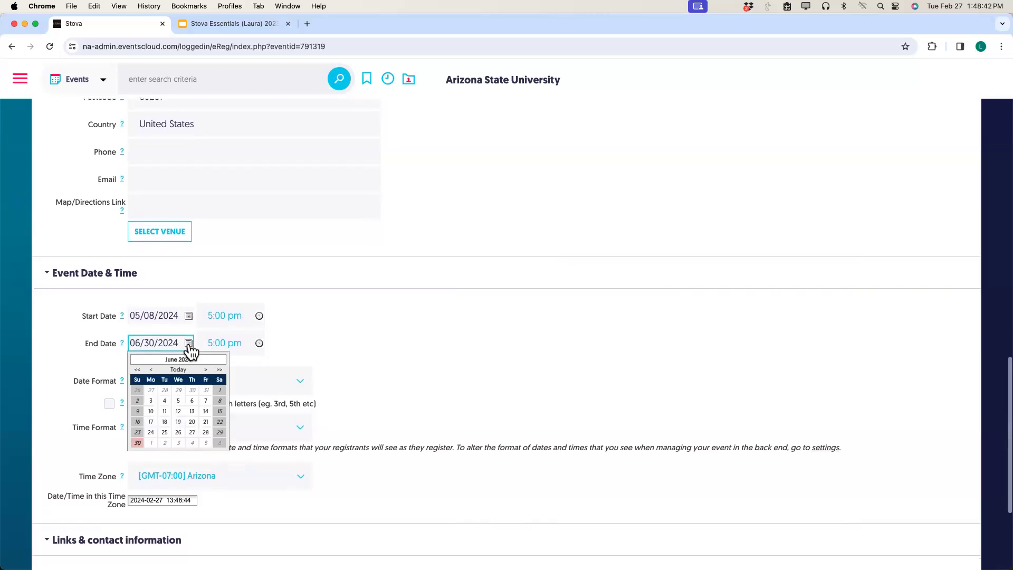
{"action": "left_click", "coordinate": [152, 370]}
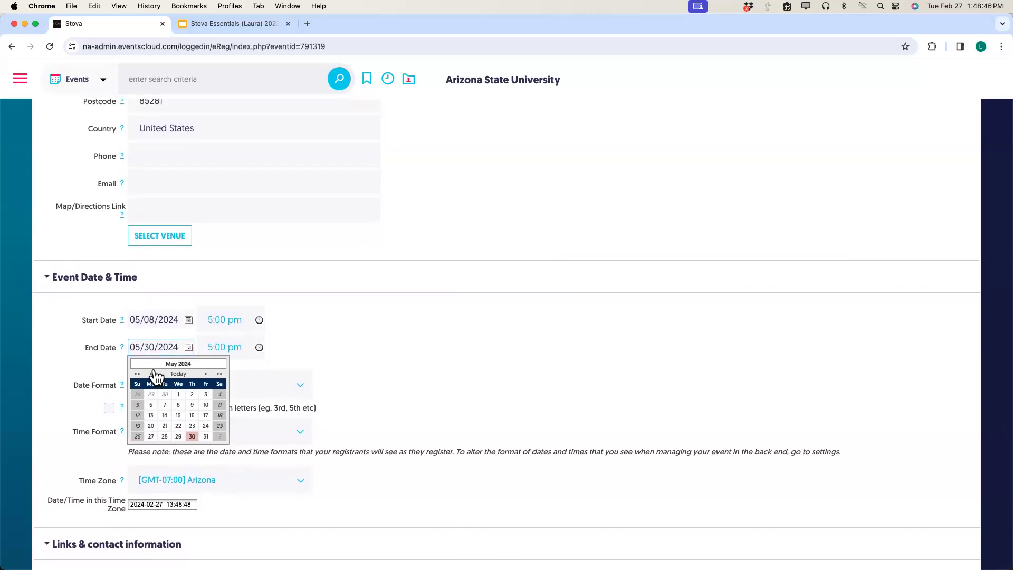
{"action": "left_click", "coordinate": [178, 405]}
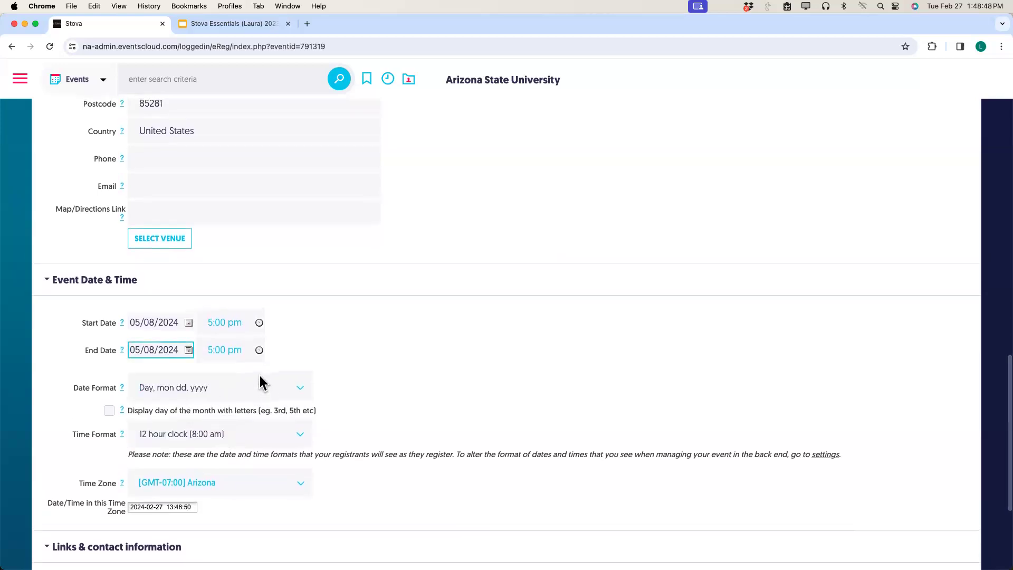
{"action": "left_click", "coordinate": [259, 351]}
{"action": "scroll", "coordinate": [224, 394], "scroll_direction": "down", "scroll_amount": 2}
{"action": "scroll", "coordinate": [224, 394], "scroll_direction": "down", "scroll_amount": 4}
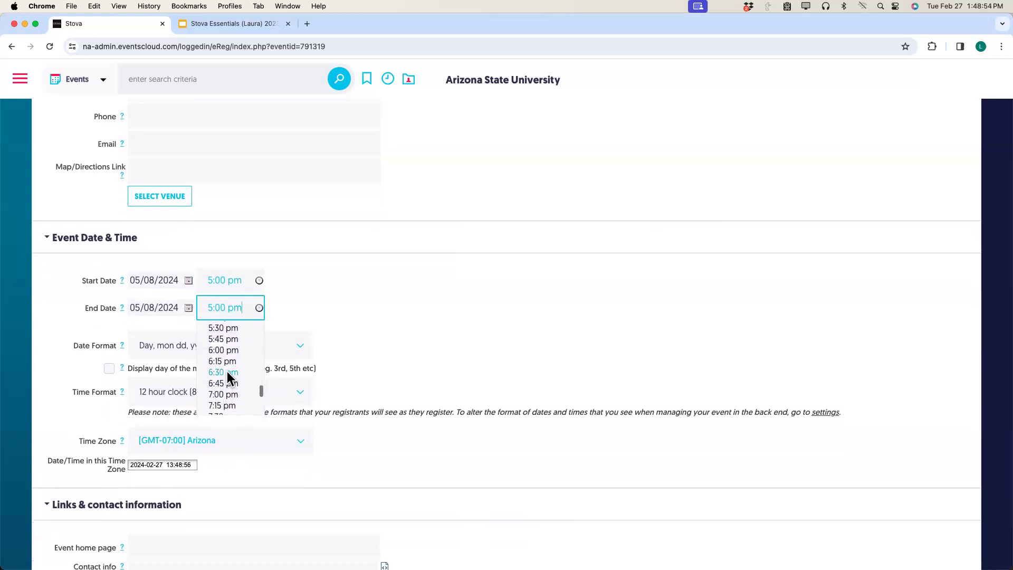
{"action": "left_click", "coordinate": [226, 372]}
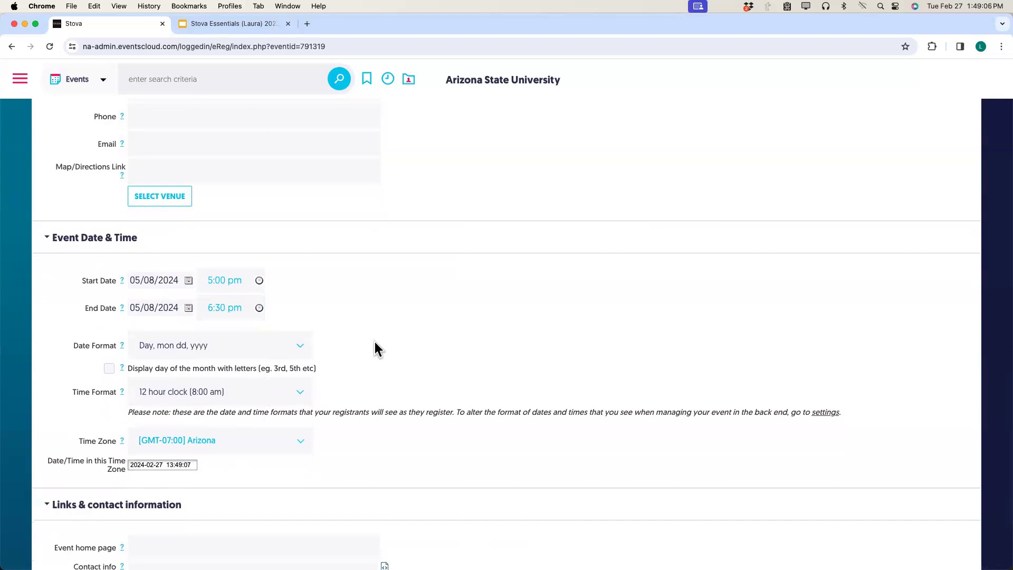
Check the Date Format list, keeping Day, mon dd, yyyy, then show the Time Format choices.
{"action": "left_click", "coordinate": [301, 350]}
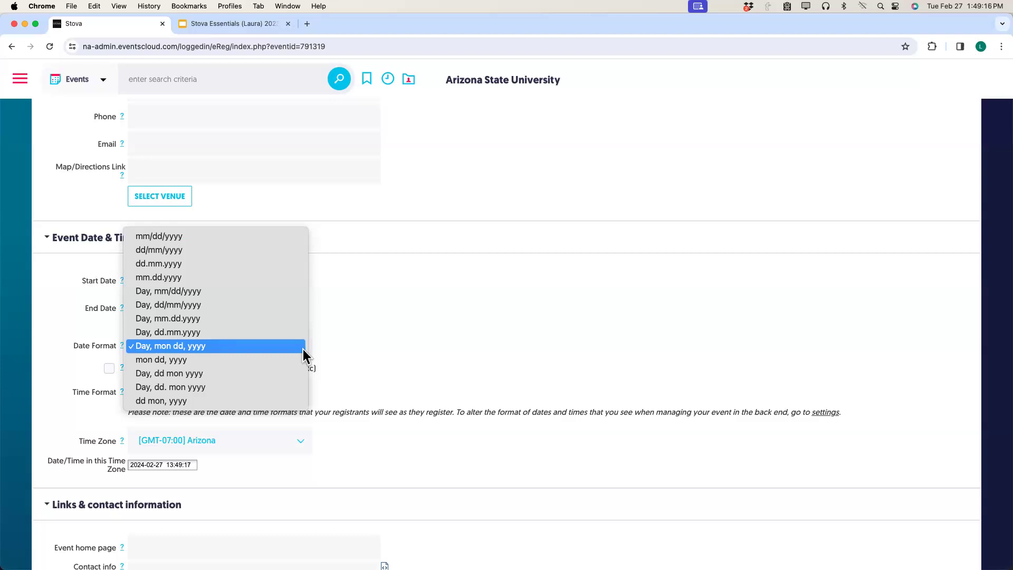
{"action": "left_click", "coordinate": [395, 360]}
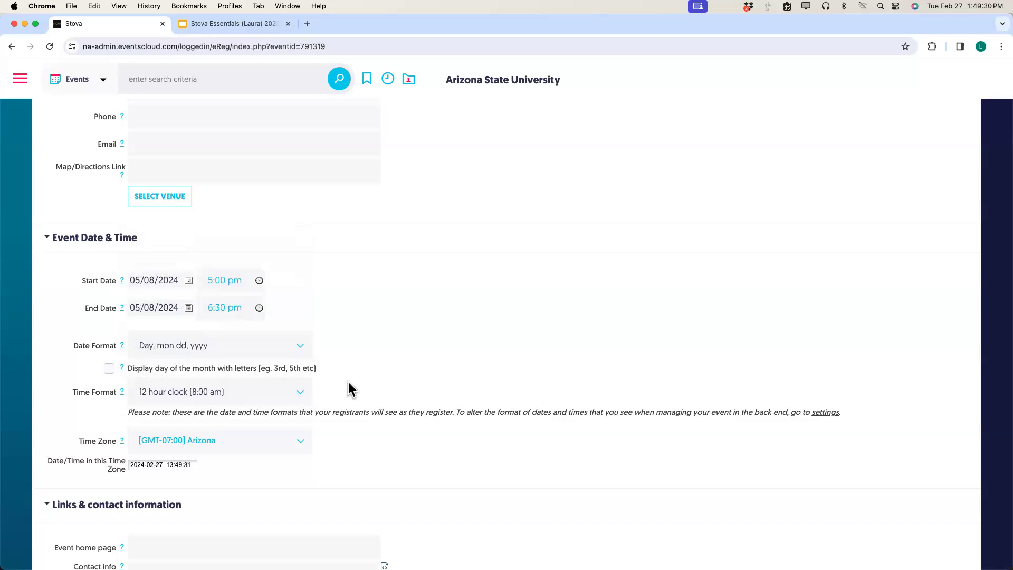
{"action": "left_click", "coordinate": [301, 393]}
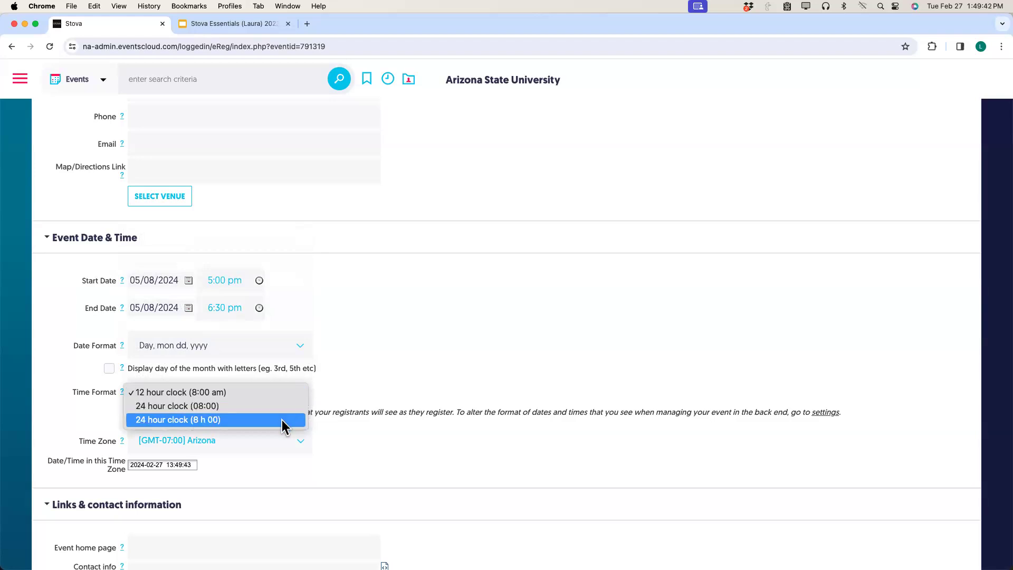
Keep the 12 hour clock time format and show the time zones with [GMT-07:00] Arizona selected.
{"action": "left_click", "coordinate": [400, 375]}
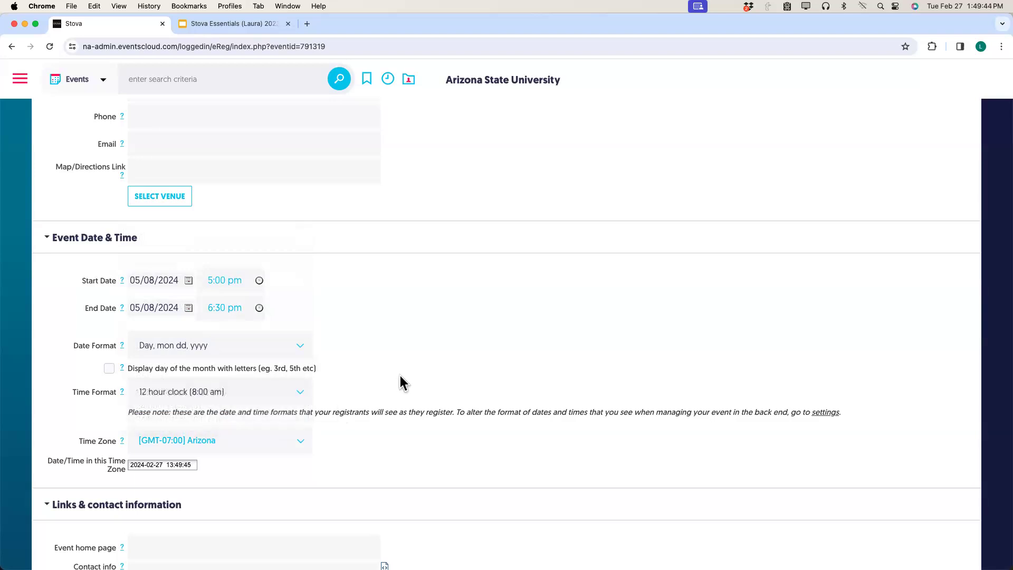
{"action": "scroll", "coordinate": [356, 410], "scroll_direction": "down", "scroll_amount": 3}
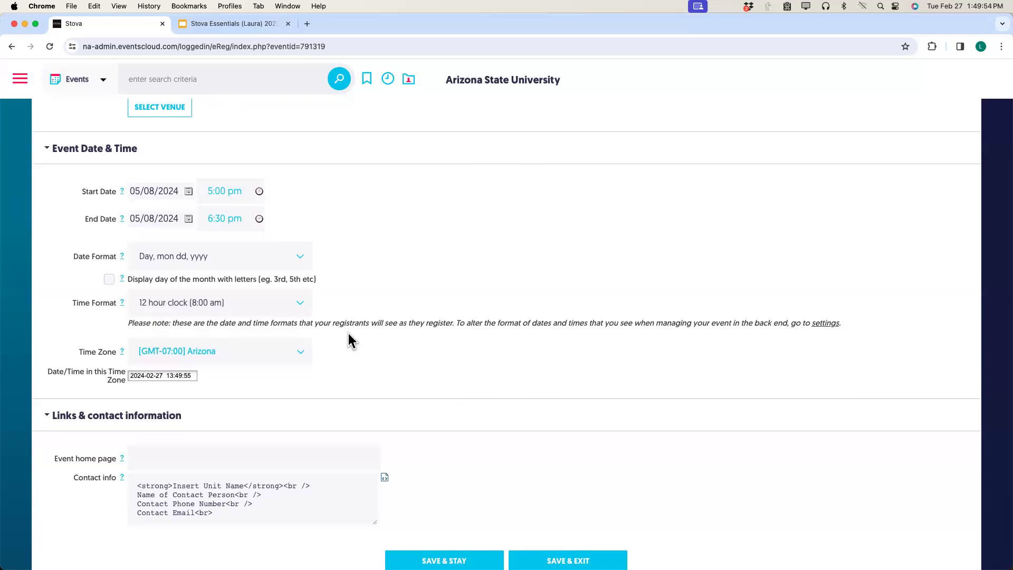
{"action": "left_click", "coordinate": [301, 352]}
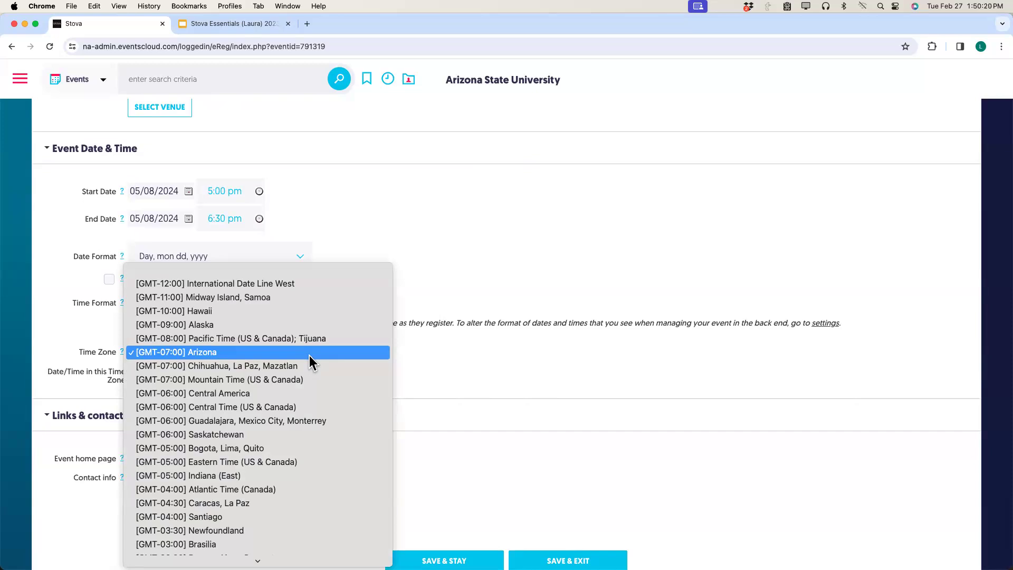
Close the time zone list, keeping [GMT-07:00] Arizona, and scroll down to Contact info.
{"action": "left_click", "coordinate": [474, 368]}
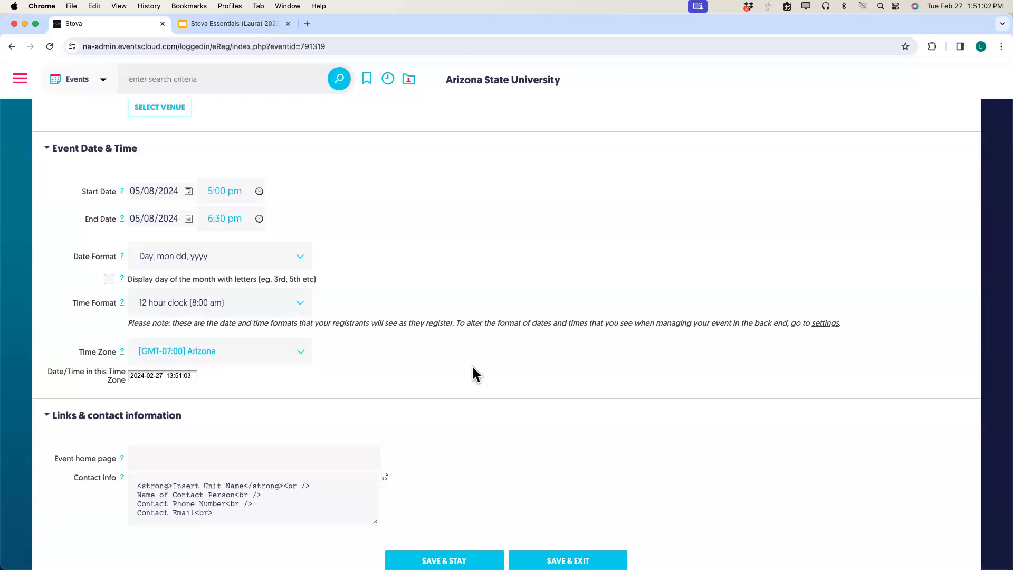
{"action": "scroll", "coordinate": [472, 368], "scroll_direction": "down", "scroll_amount": 3}
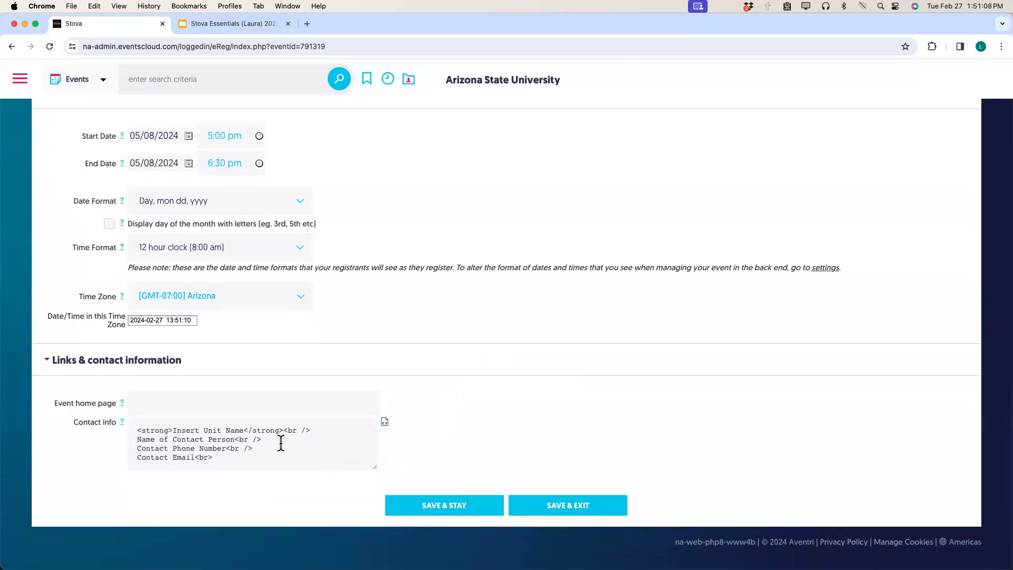
In the Contact info editor, replace the unit name placeholder with 'College of Really Cool Ideas'.
{"action": "left_click", "coordinate": [386, 427]}
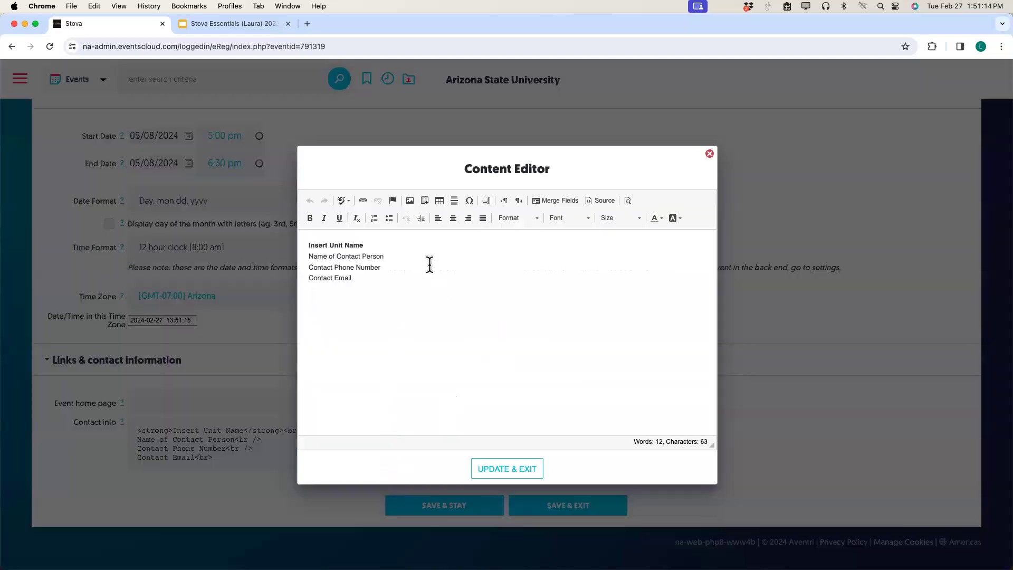
{"action": "left_click_drag", "start_coordinate": [364, 245], "coordinate": [305, 245]}
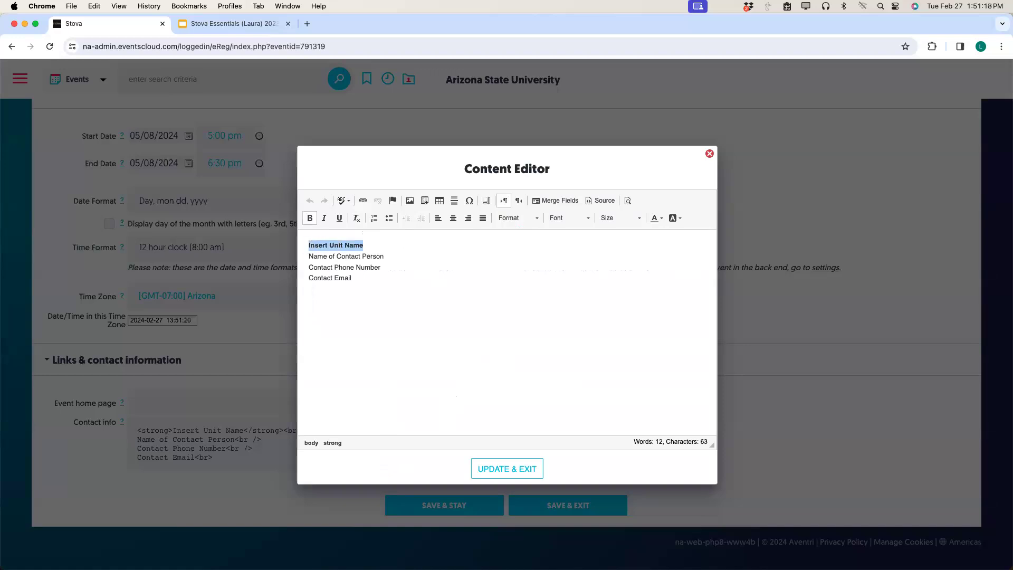
{"action": "type", "text": "College of"}
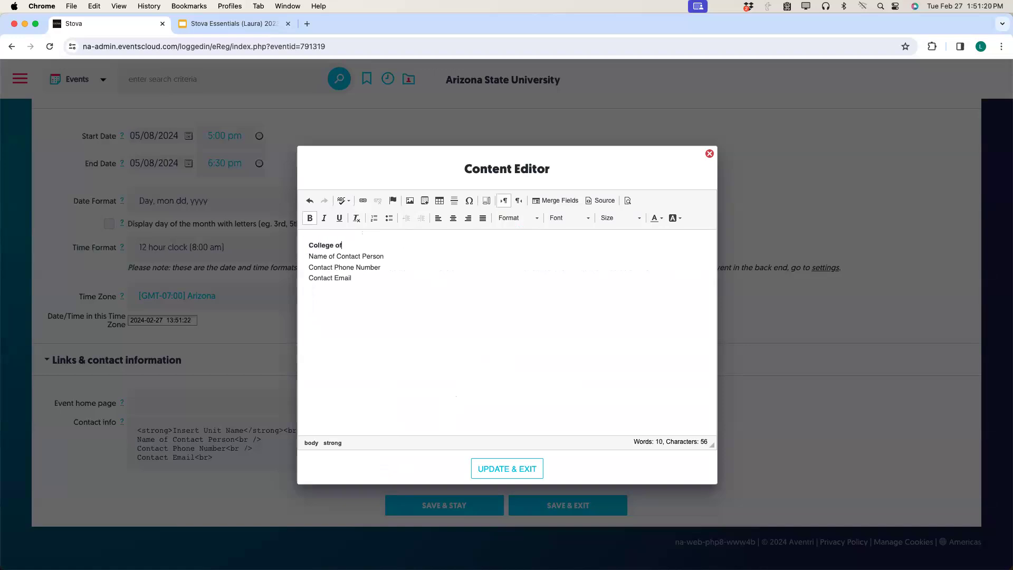
{"action": "type", "text": " Really Cool"}
{"action": "type", "text": "Ideas"}
Fill in the contact person's name and e-mail, and delete the phone number line.
{"action": "left_click_drag", "start_coordinate": [385, 257], "coordinate": [310, 259]}
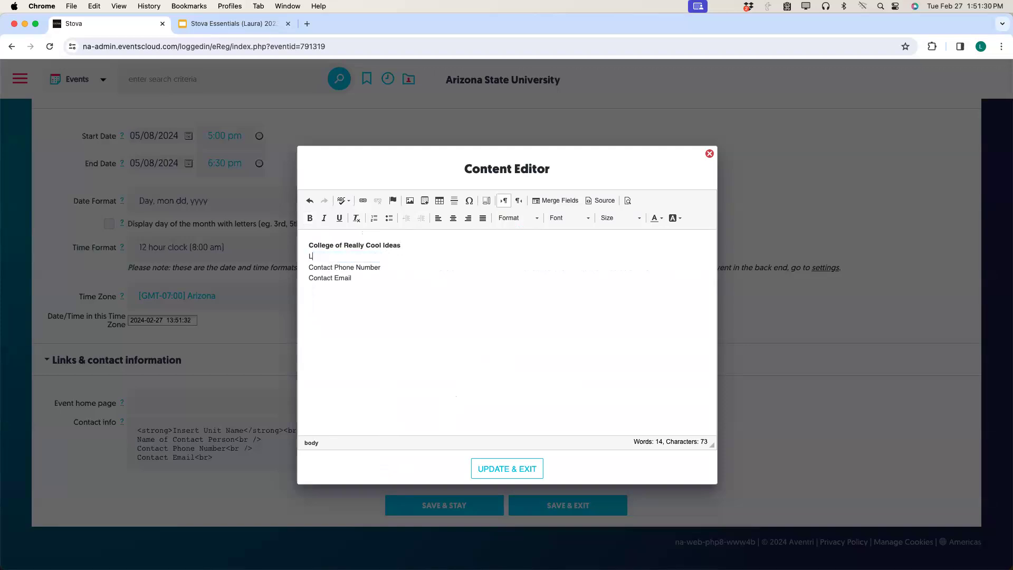
{"action": "left_click_drag", "start_coordinate": [384, 267], "coordinate": [310, 263]}
{"action": "key", "text": "BackSpace"}
{"action": "key", "text": "BackSpace"}
{"action": "left_click_drag", "start_coordinate": [357, 267], "coordinate": [306, 267]}
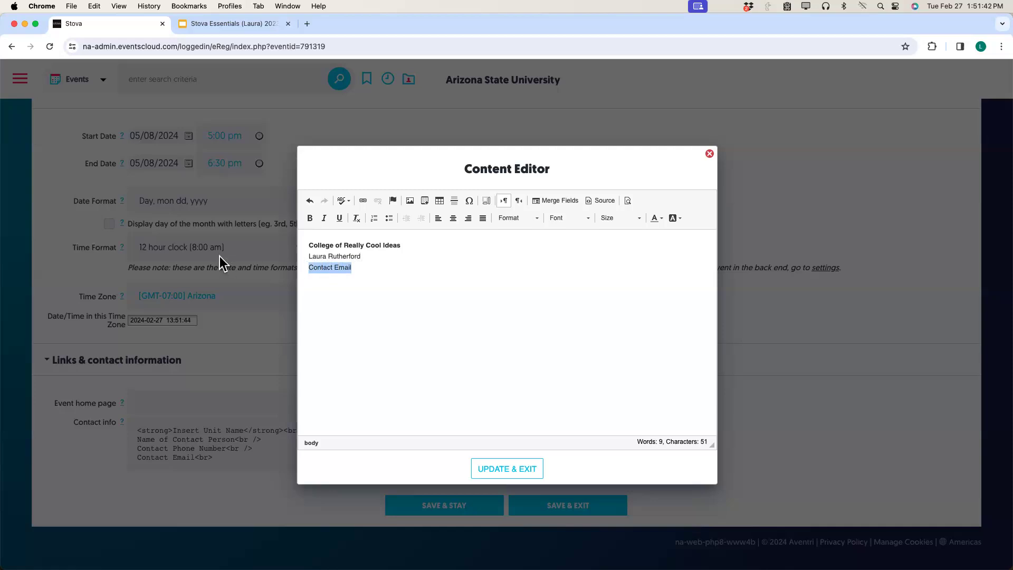
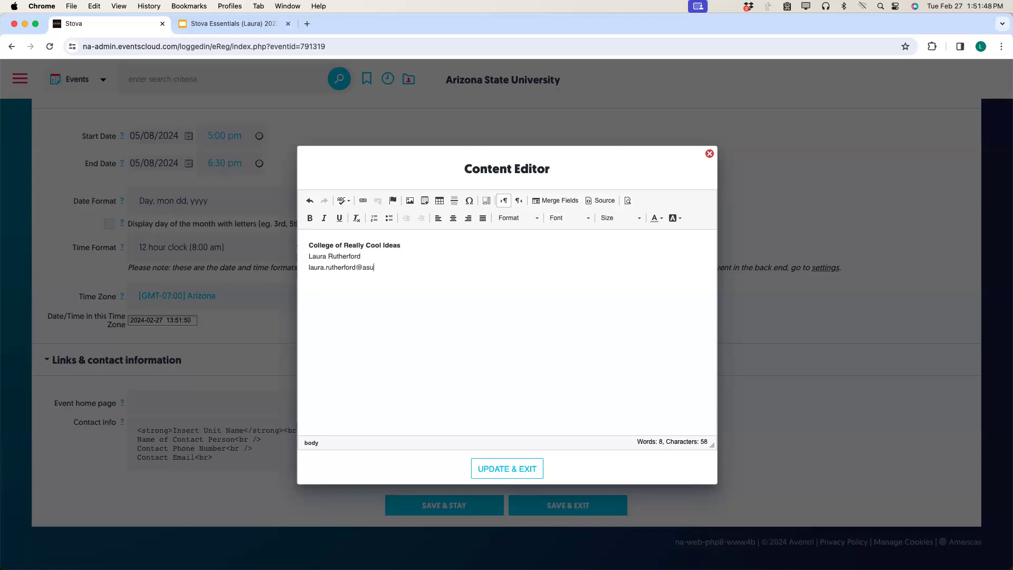
Apply the edited contact info and save the event with SAVE & STAY.
{"action": "left_click", "coordinate": [498, 475]}
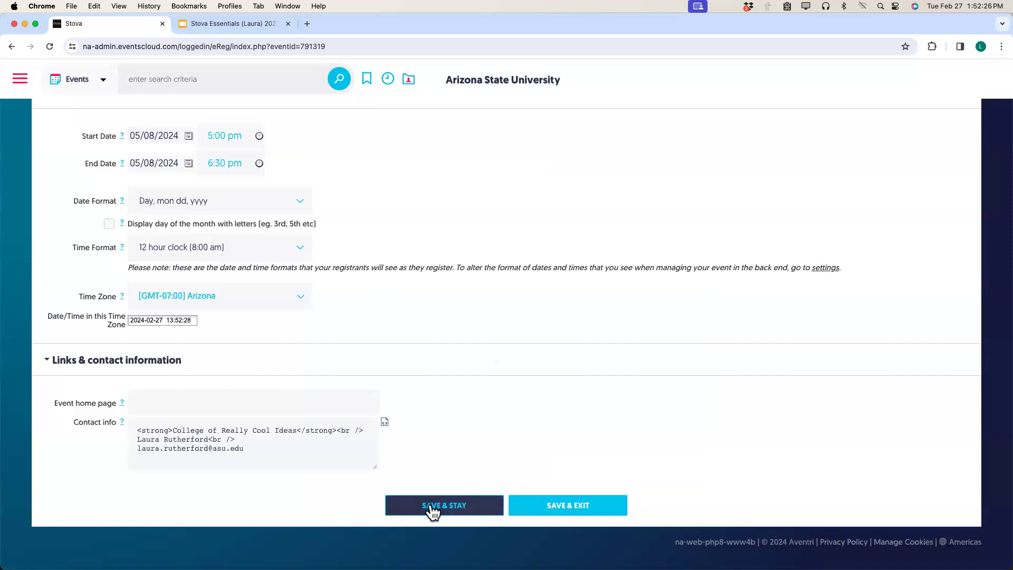
{"action": "left_click", "coordinate": [432, 506]}
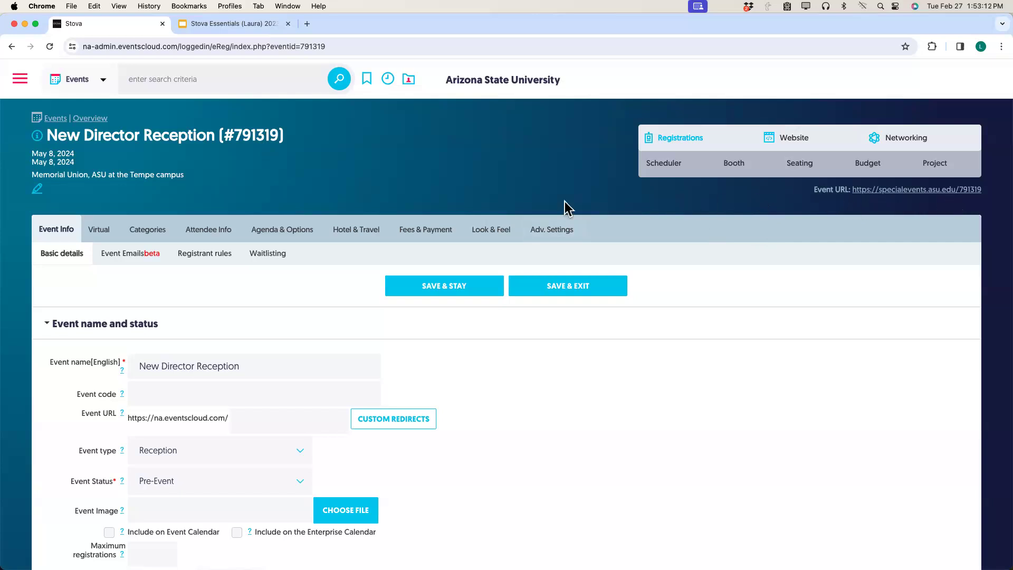
Set the custom Event URL to 'newdirector' and save the event.
{"action": "left_click", "coordinate": [292, 413]}
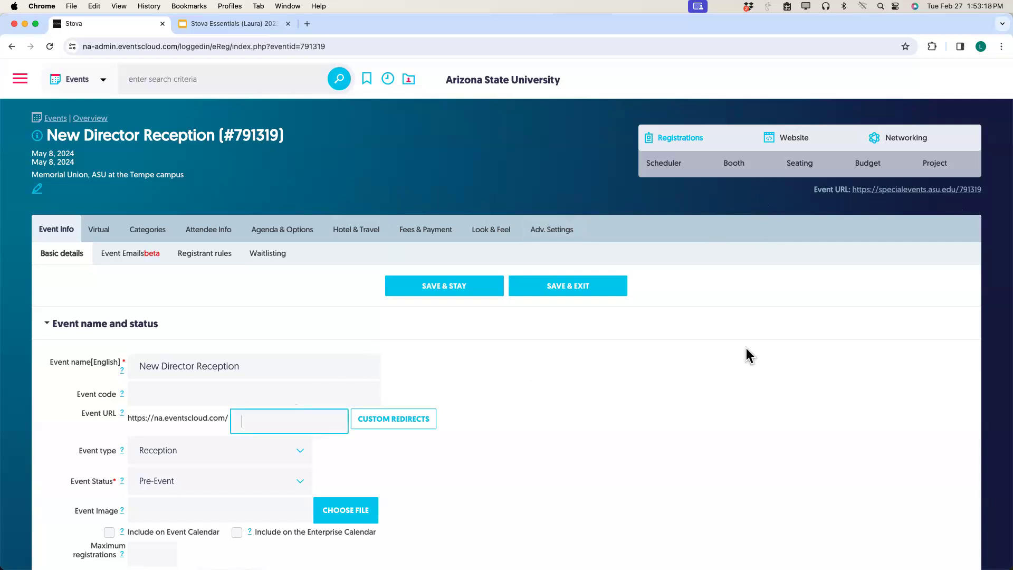
{"action": "type", "text": "New"}
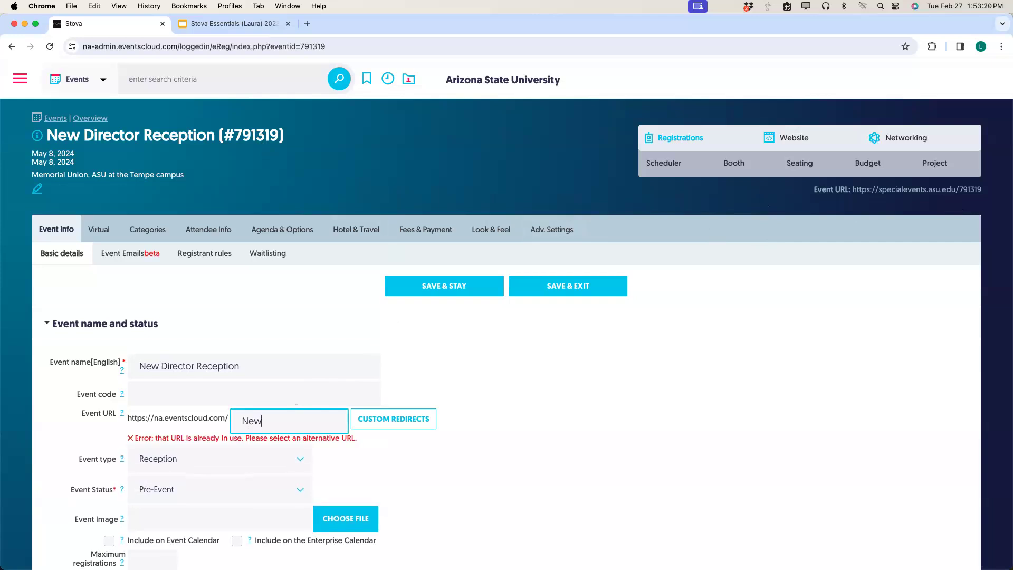
{"action": "key", "text": "BackSpace"}
{"action": "key", "text": "BackSpace"}
{"action": "key", "text": "BackSpace"}
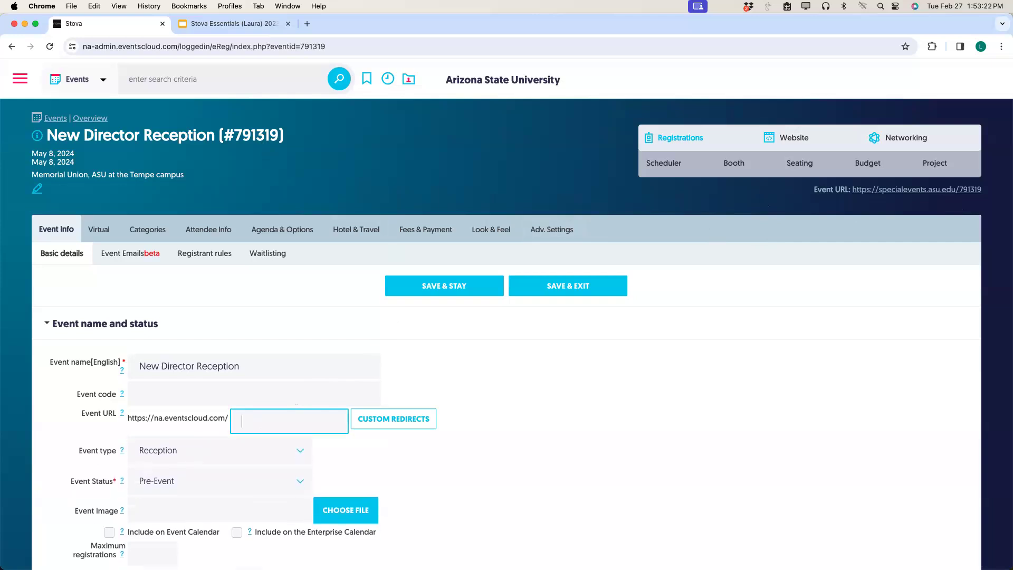
{"action": "type", "text": "newdire"}
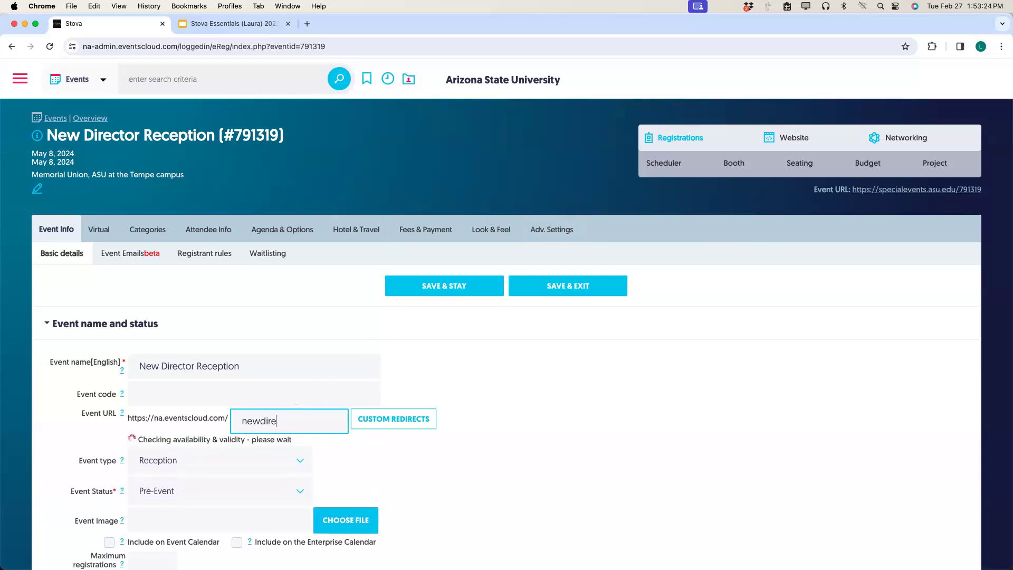
{"action": "type", "text": "ctor"}
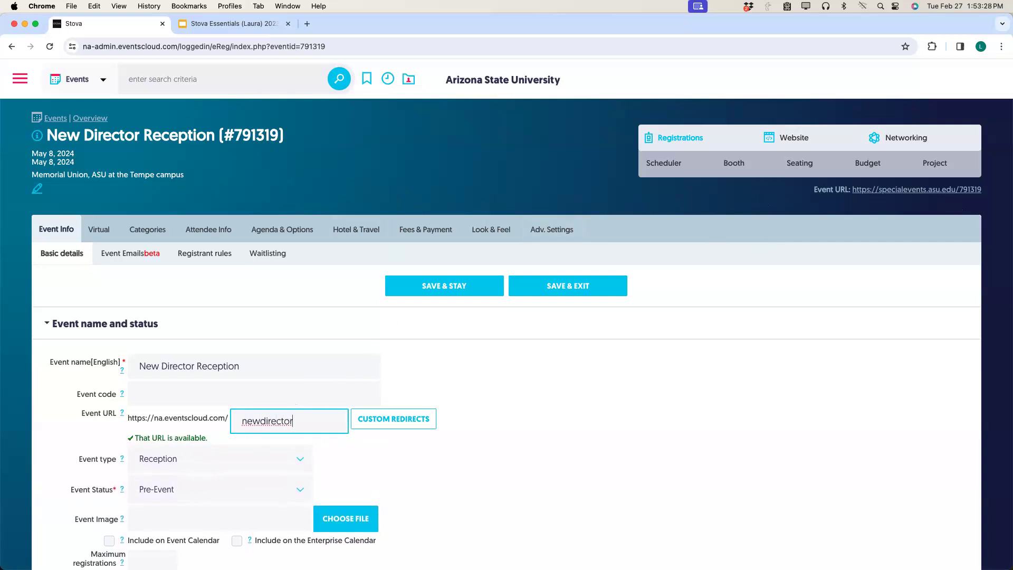
{"action": "left_click", "coordinate": [459, 286]}
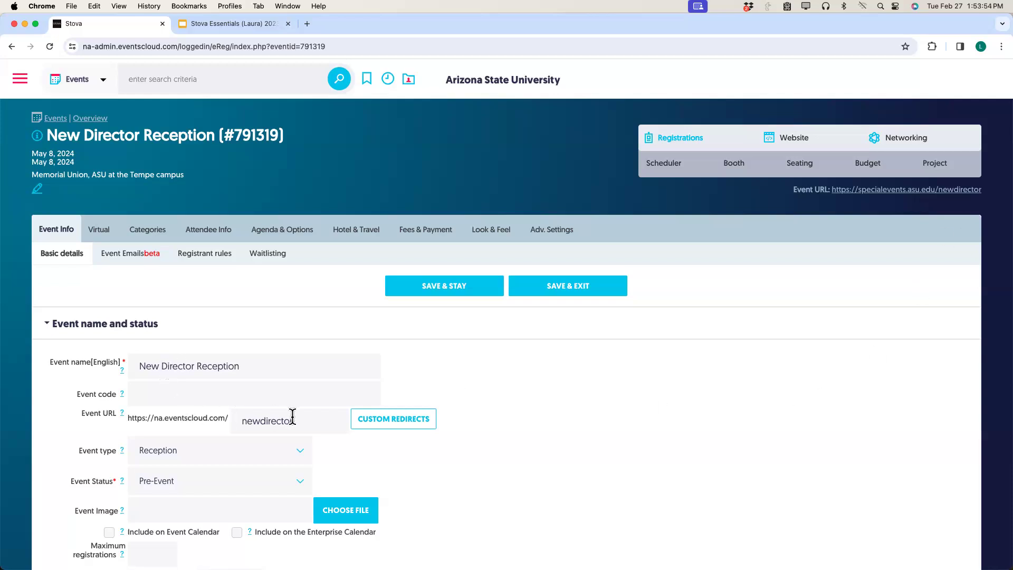
Remove the 'newdirector' custom URL and save again.
{"action": "left_click_drag", "start_coordinate": [298, 420], "coordinate": [239, 419]}
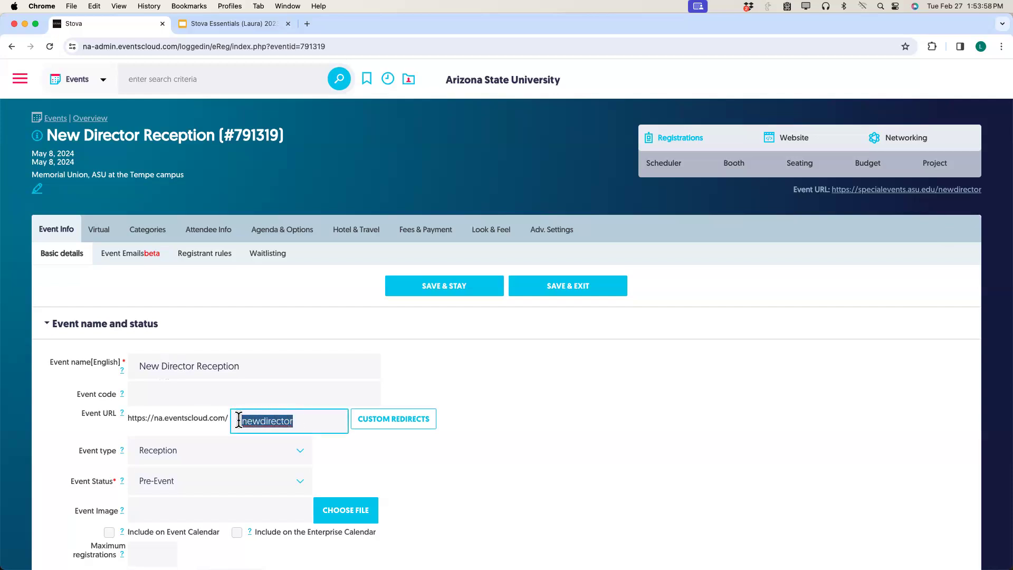
{"action": "key", "text": "BackSpace"}
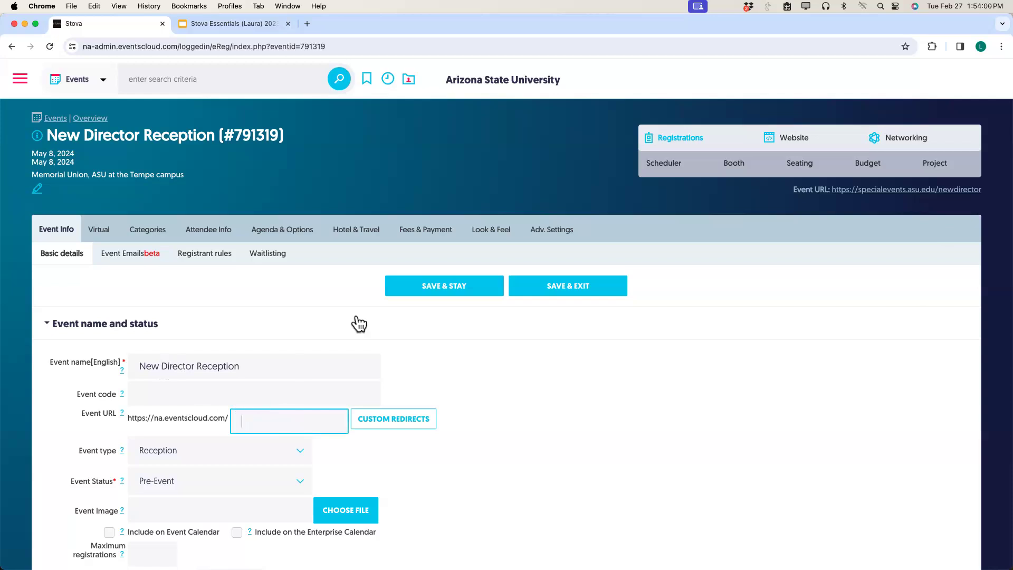
{"action": "left_click", "coordinate": [431, 292]}
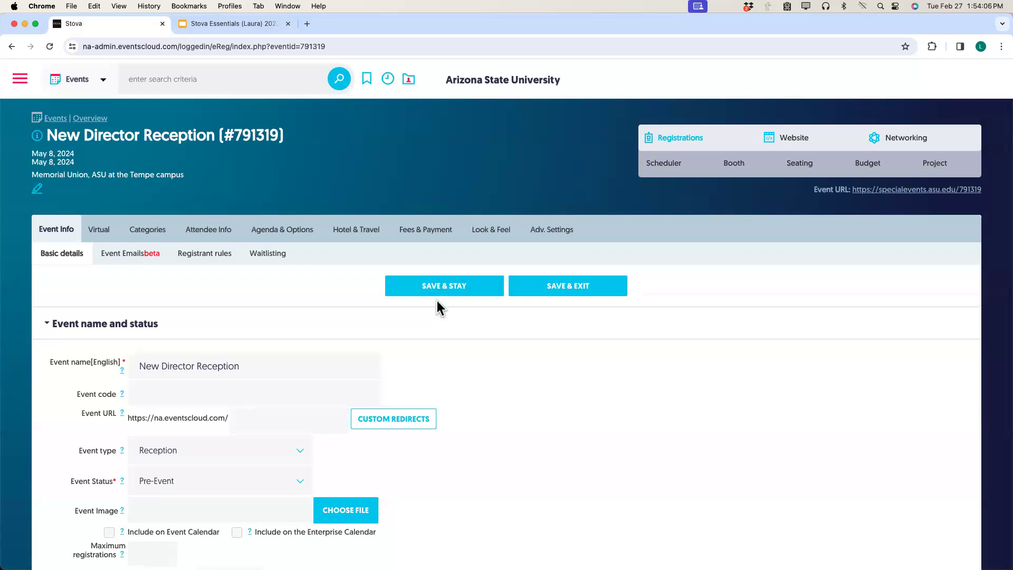
{"action": "left_click", "coordinate": [437, 293]}
{"action": "scroll", "coordinate": [304, 299], "scroll_direction": "down", "scroll_amount": 1}
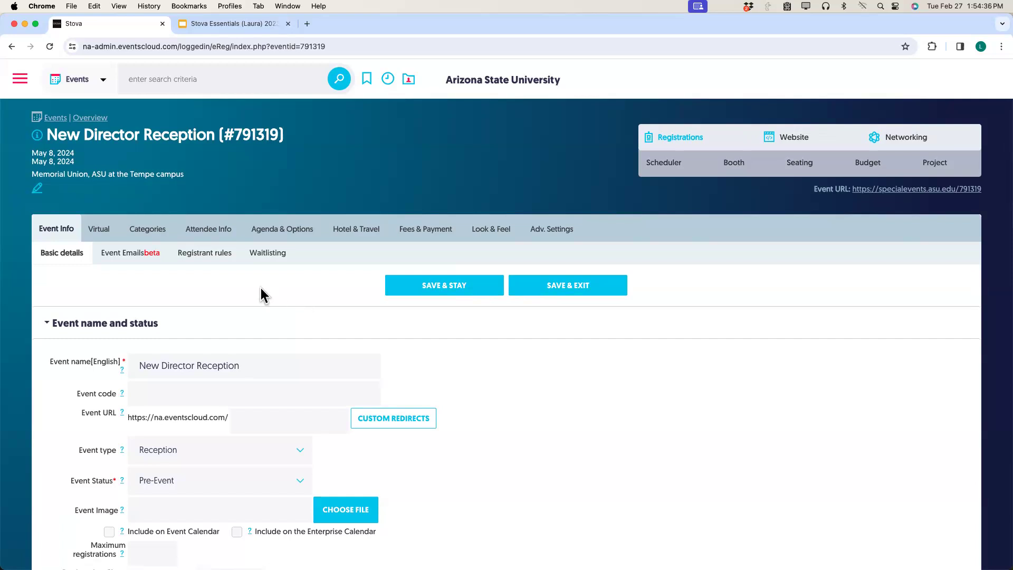
Open the attendee categories for event #791319, showing only General Admission.
{"action": "left_click", "coordinate": [157, 237]}
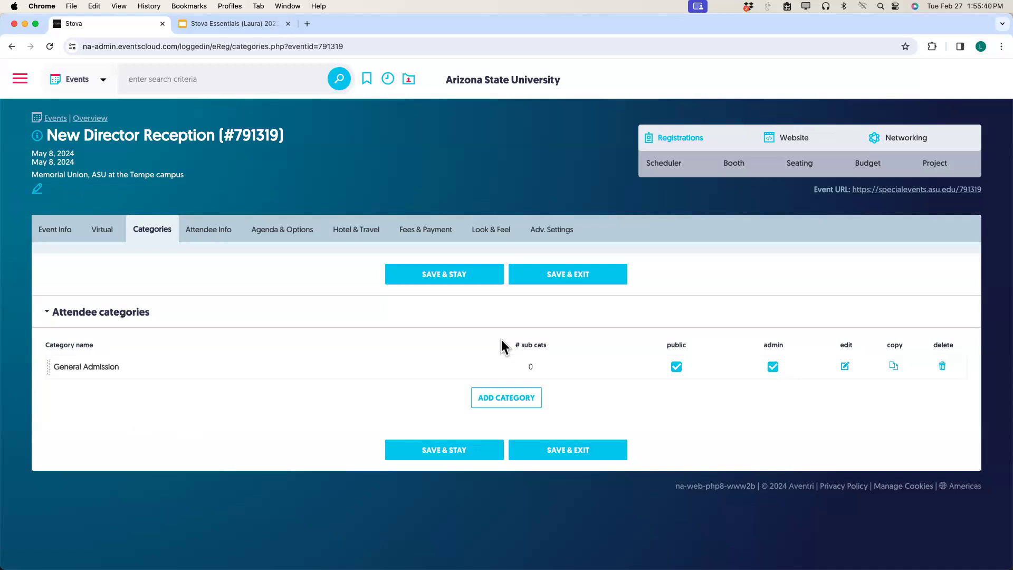
Add a Faculty attendee category, save it, and return to the category list.
{"action": "left_click", "coordinate": [506, 397]}
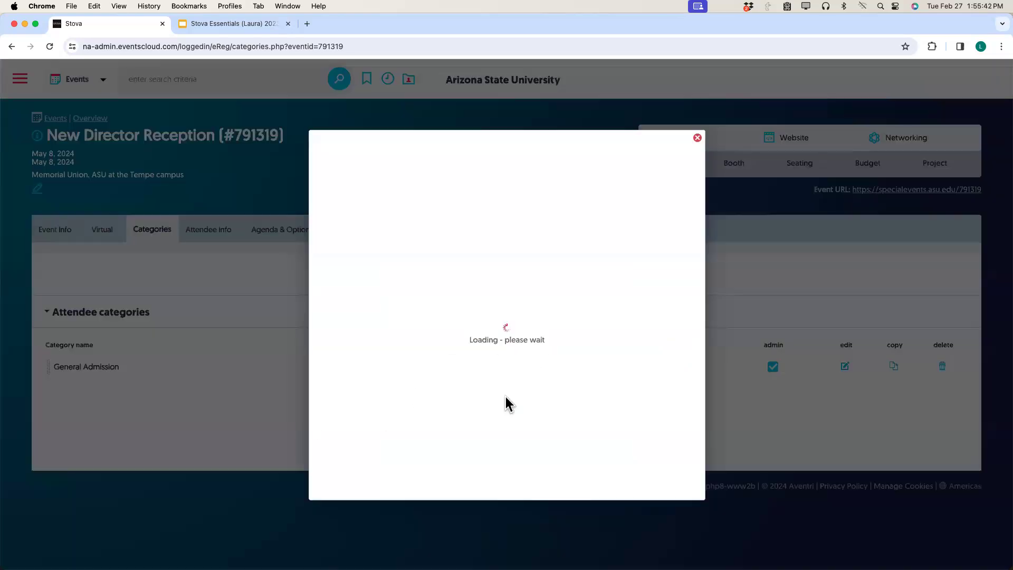
{"action": "left_click", "coordinate": [466, 238]}
{"action": "left_click", "coordinate": [471, 317]}
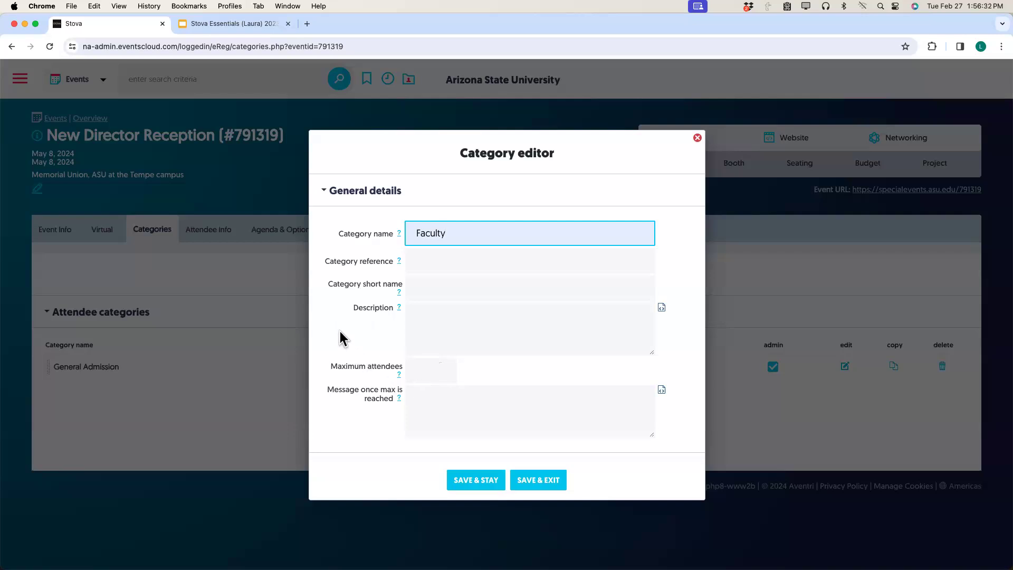
{"action": "left_click", "coordinate": [485, 481]}
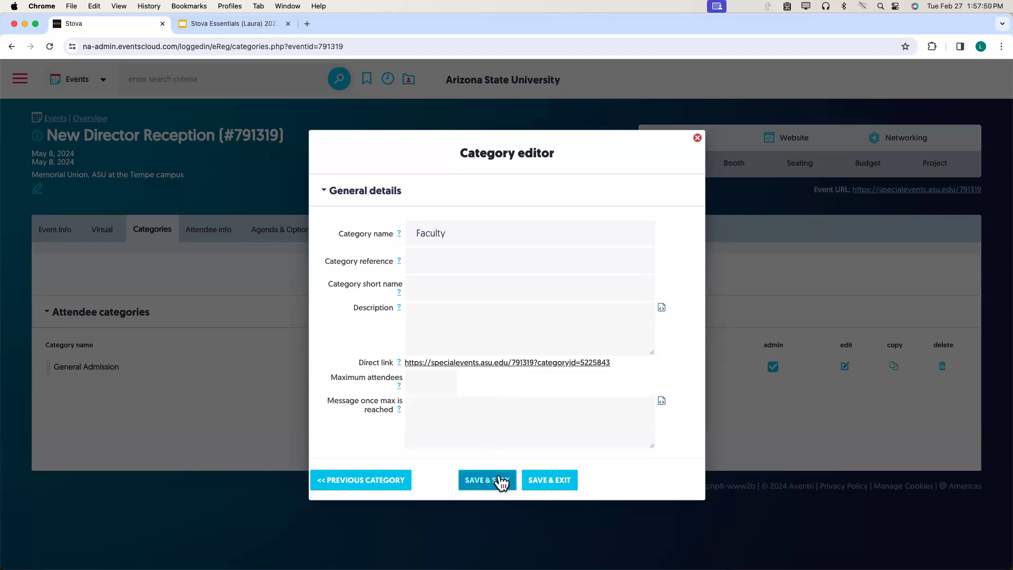
{"action": "left_click", "coordinate": [548, 481]}
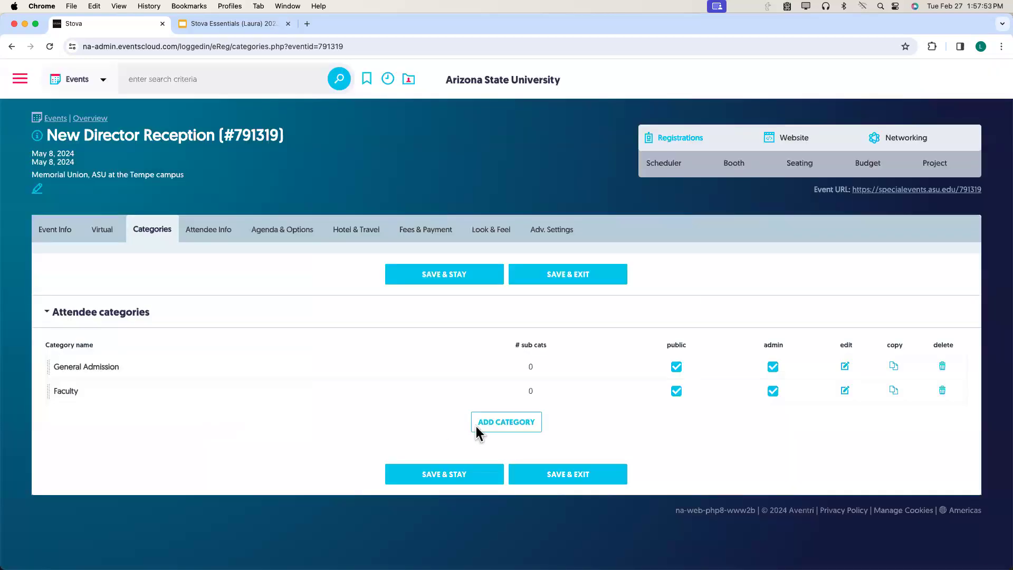
Add a Staff attendee category and save it.
{"action": "left_click", "coordinate": [505, 426]}
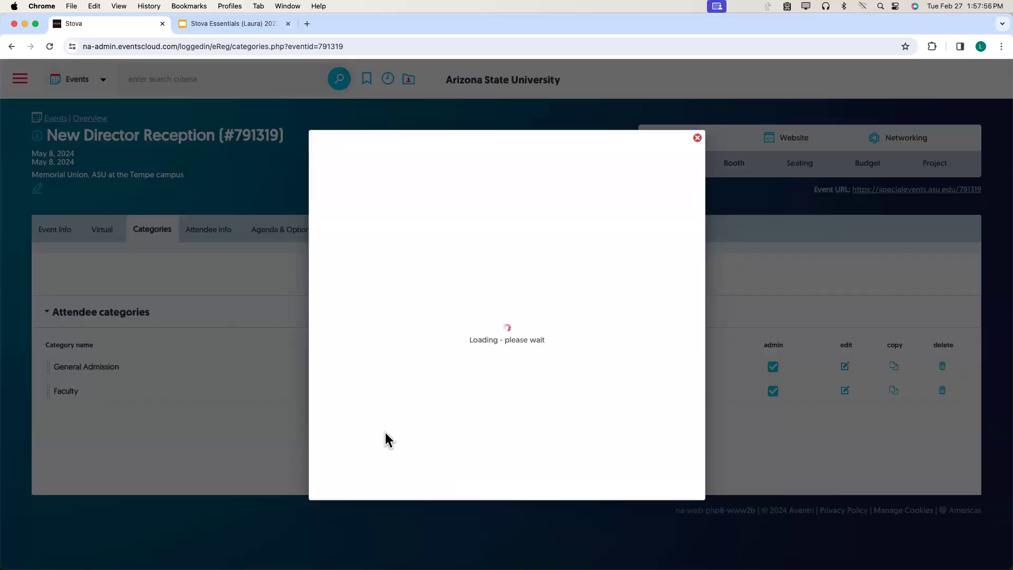
{"action": "left_click", "coordinate": [441, 232]}
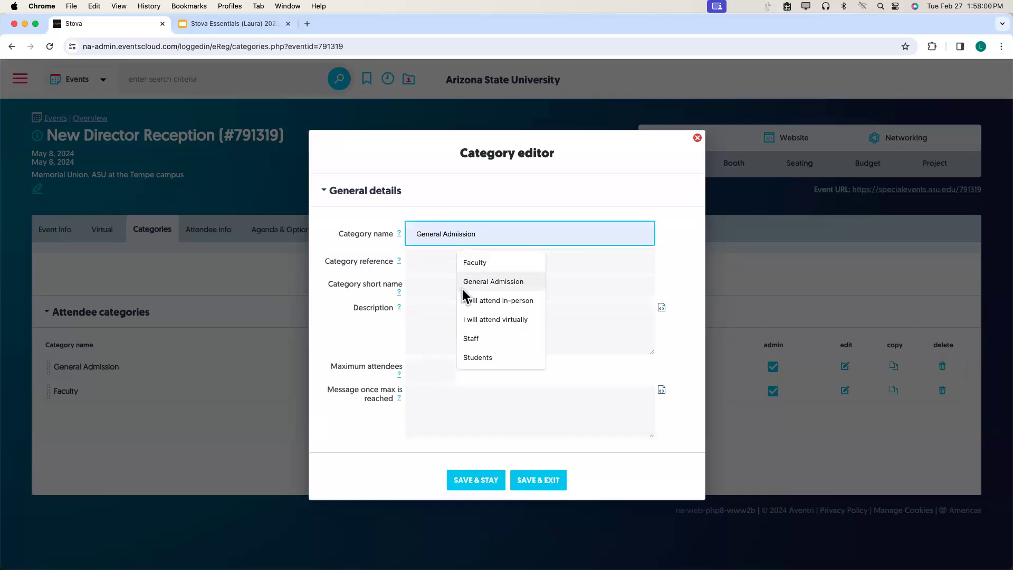
{"action": "left_click", "coordinate": [470, 339]}
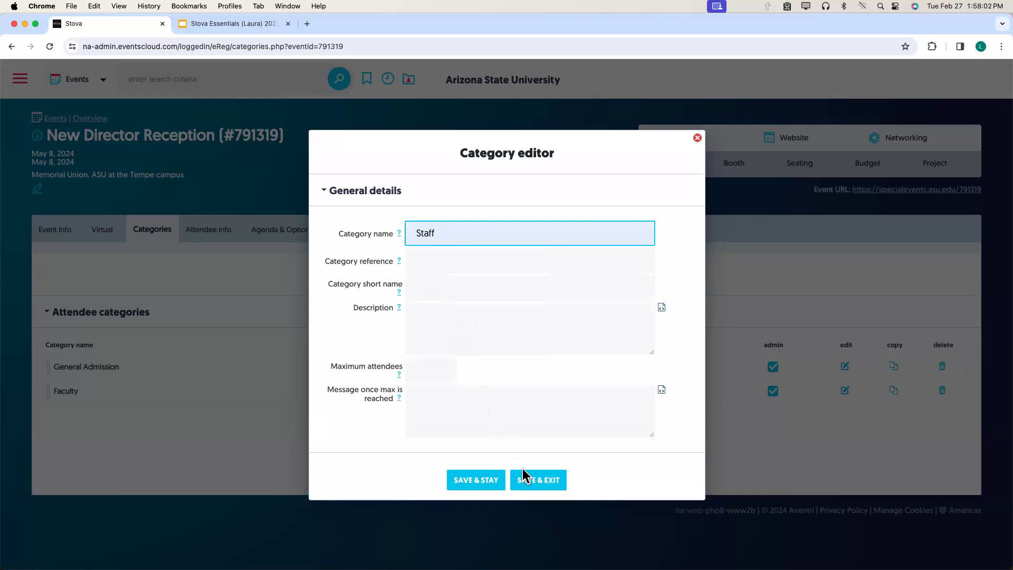
{"action": "left_click", "coordinate": [539, 485]}
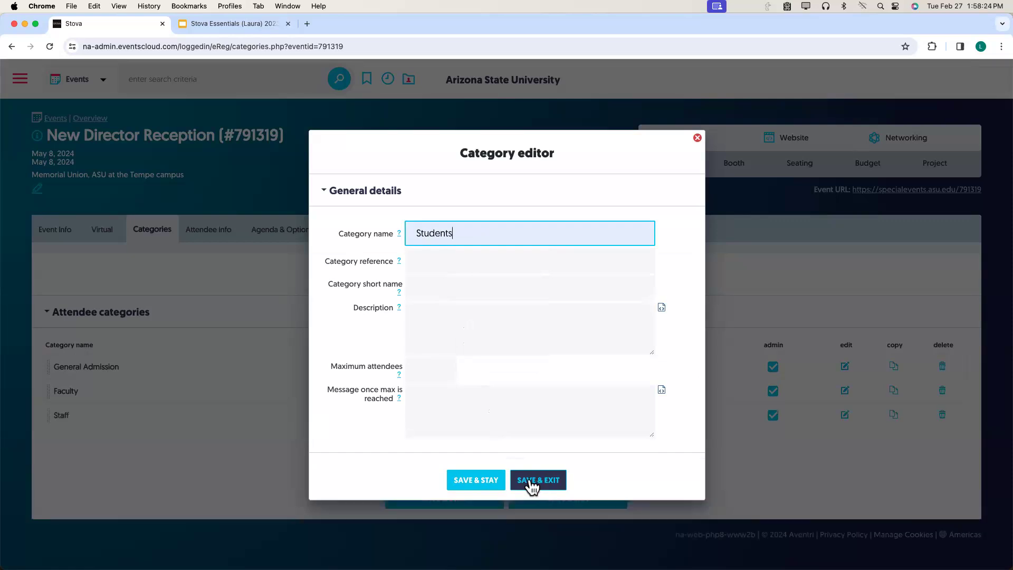
Save the Students attendee category and return to the category list.
{"action": "scroll", "coordinate": [502, 407], "scroll_direction": "down", "scroll_amount": 1}
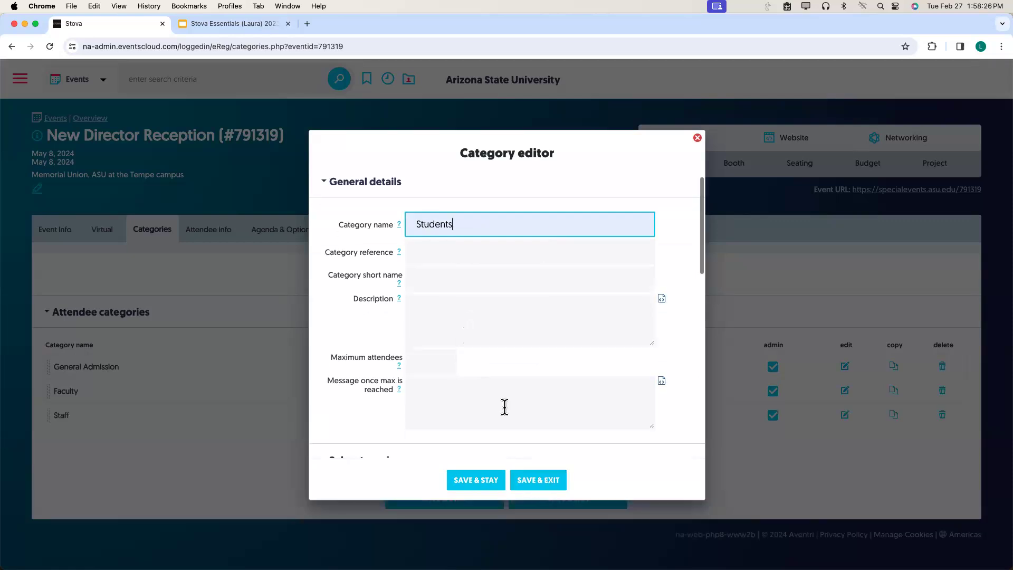
{"action": "left_click", "coordinate": [496, 482]}
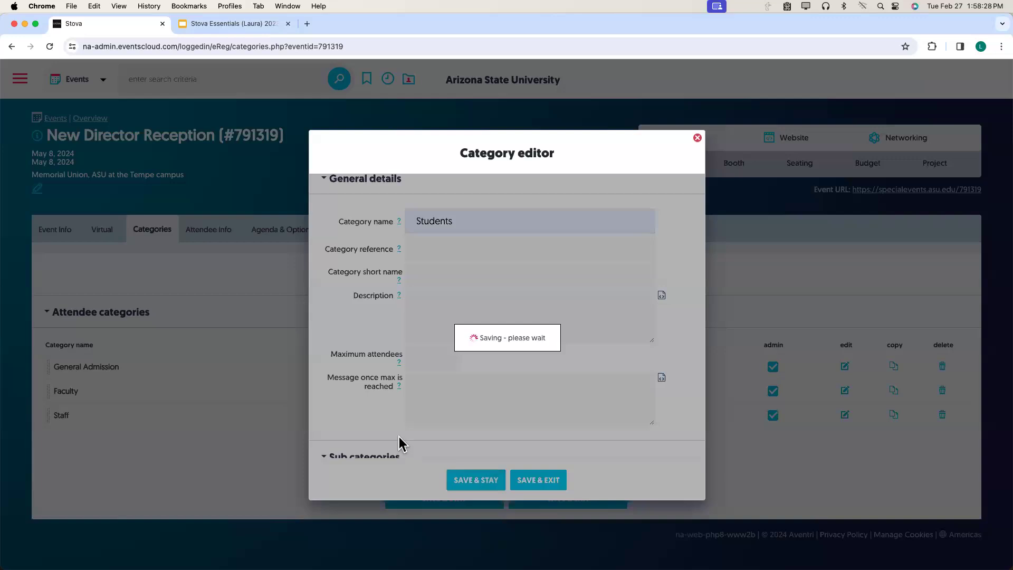
{"action": "scroll", "coordinate": [399, 436], "scroll_direction": "down", "scroll_amount": 5}
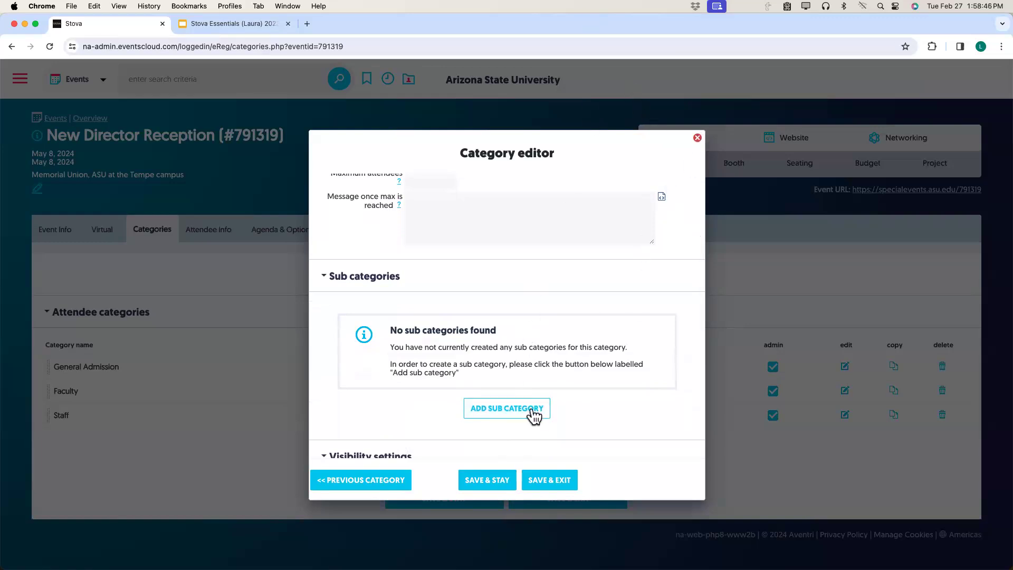
{"action": "left_click", "coordinate": [552, 489]}
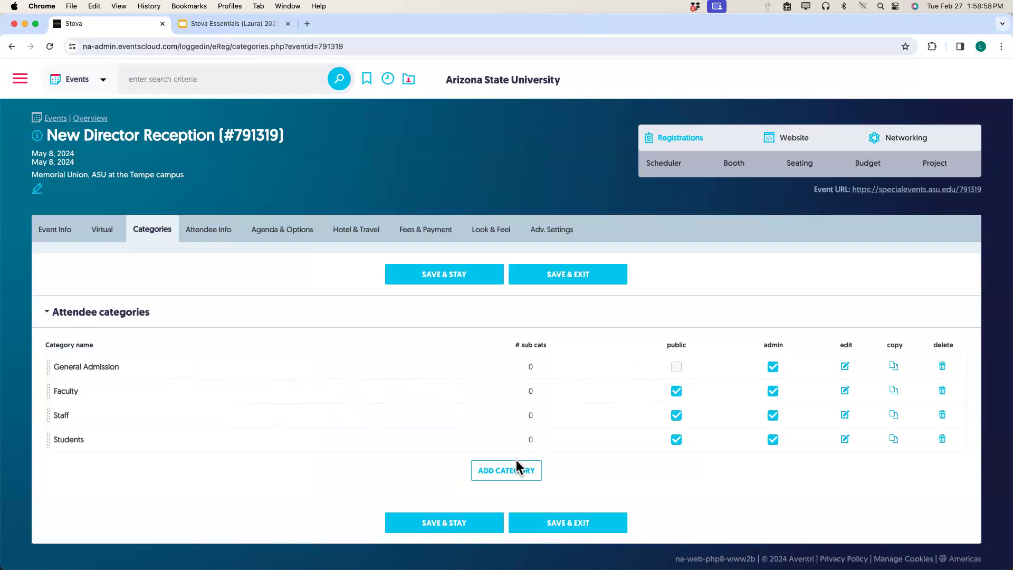
Save the category settings, then view the Attendee Info active questions.
{"action": "left_click", "coordinate": [445, 522]}
{"action": "mouse_move", "coordinate": [216, 231]}
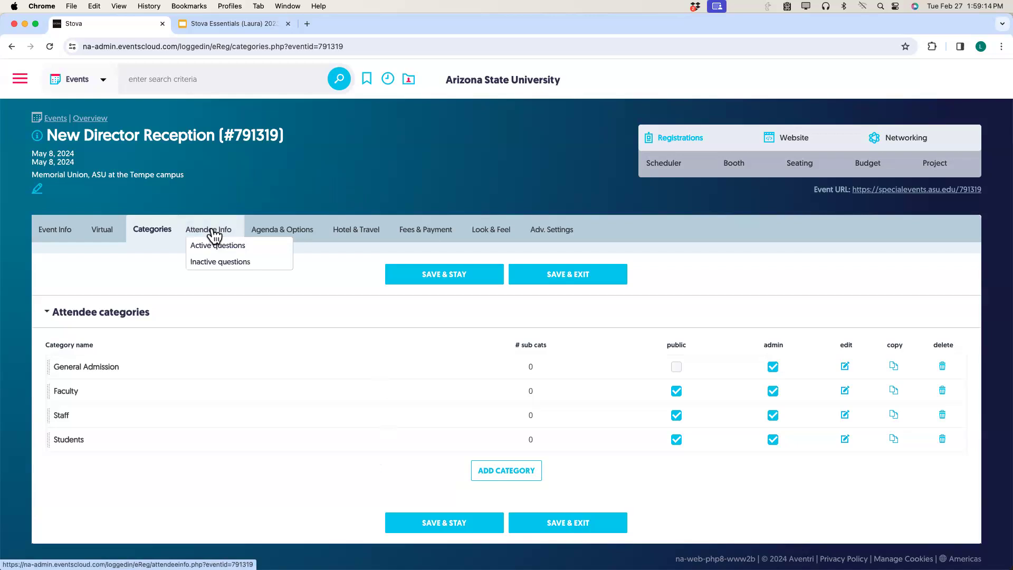
{"action": "left_click", "coordinate": [214, 234]}
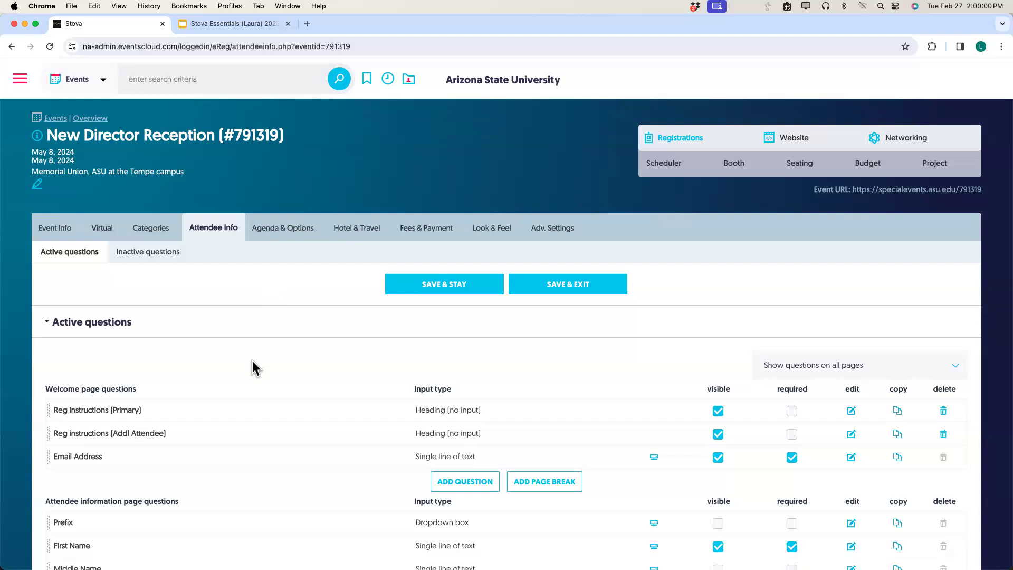
{"action": "scroll", "coordinate": [250, 379], "scroll_direction": "down", "scroll_amount": 1}
{"action": "scroll", "coordinate": [250, 378], "scroll_direction": "down", "scroll_amount": 10}
{"action": "scroll", "coordinate": [250, 369], "scroll_direction": "up", "scroll_amount": 3}
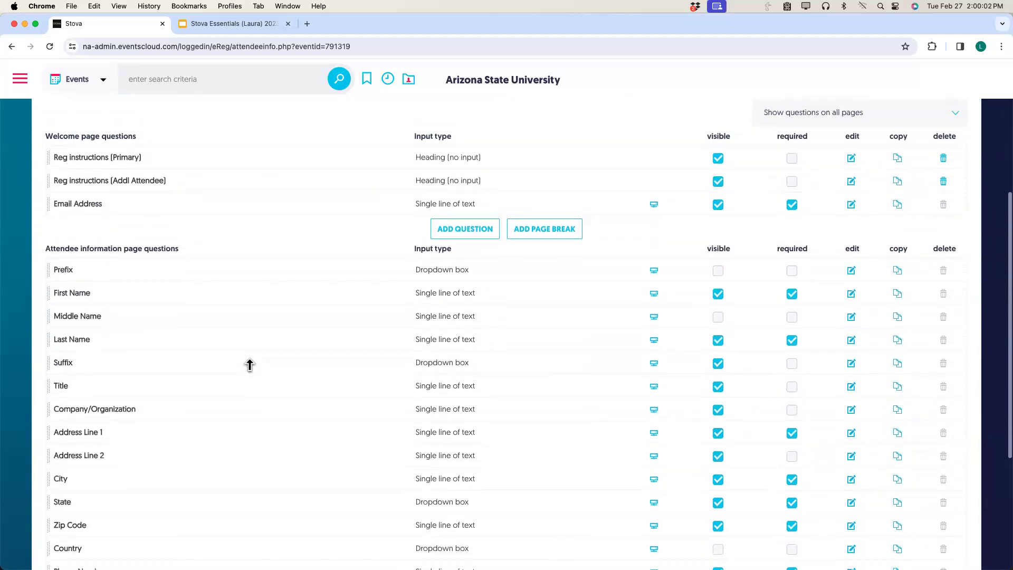
{"action": "scroll", "coordinate": [246, 349], "scroll_direction": "up", "scroll_amount": 3}
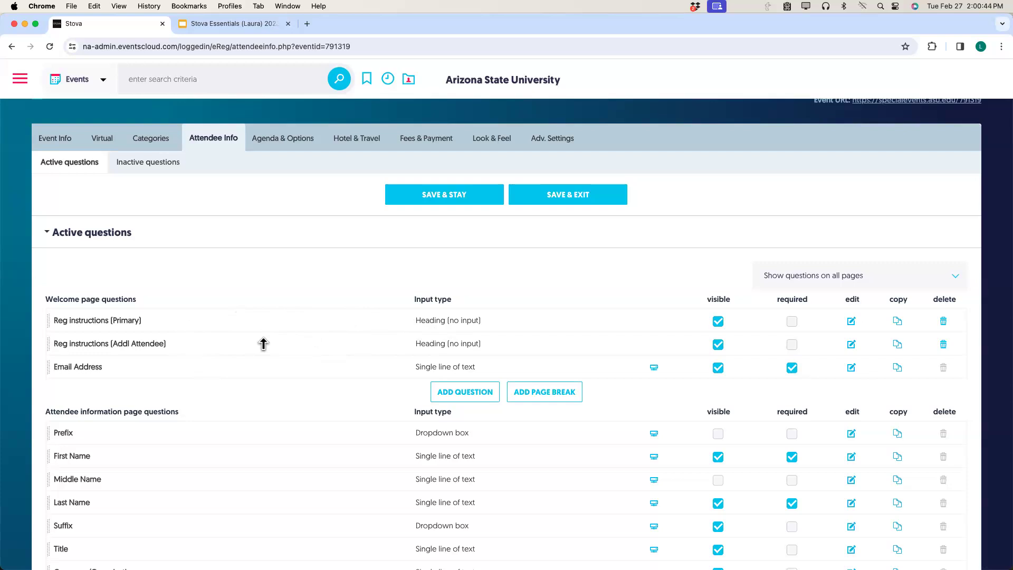
{"action": "scroll", "coordinate": [263, 343], "scroll_direction": "down", "scroll_amount": 5}
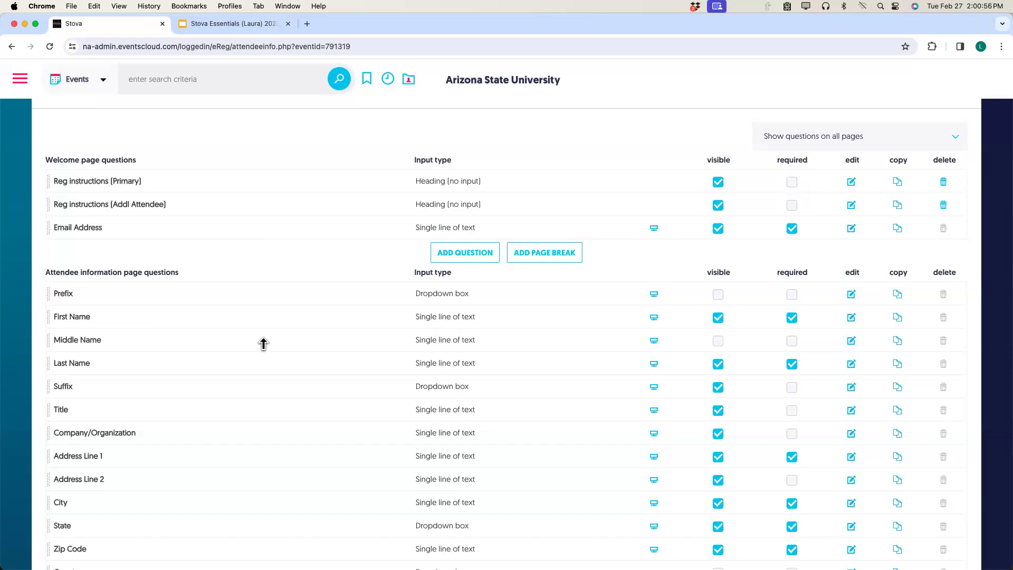
{"action": "scroll", "coordinate": [263, 343], "scroll_direction": "down", "scroll_amount": 10}
{"action": "scroll", "coordinate": [263, 344], "scroll_direction": "up", "scroll_amount": 5}
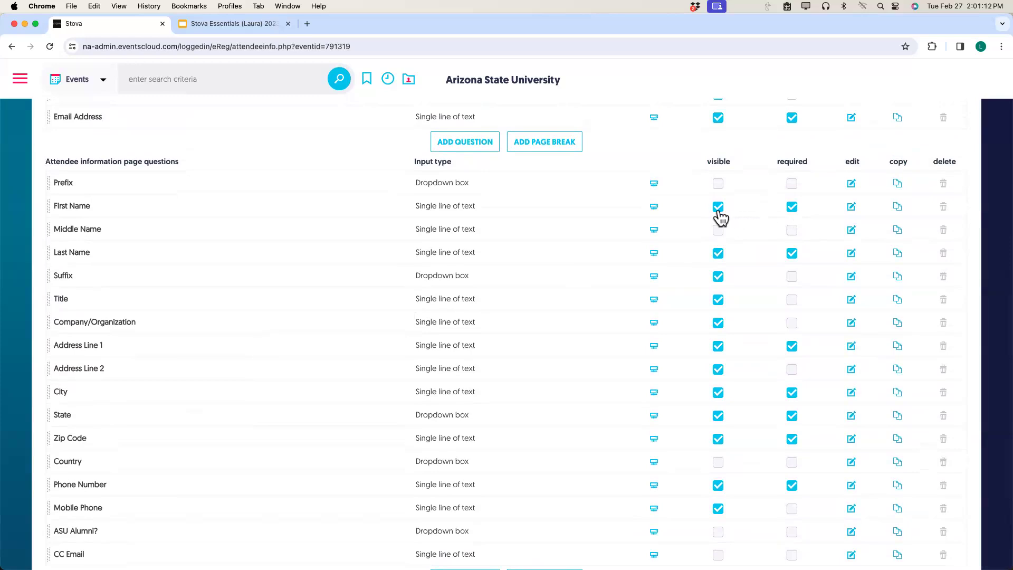
{"action": "left_click", "coordinate": [719, 210]}
{"action": "left_click", "coordinate": [718, 209]}
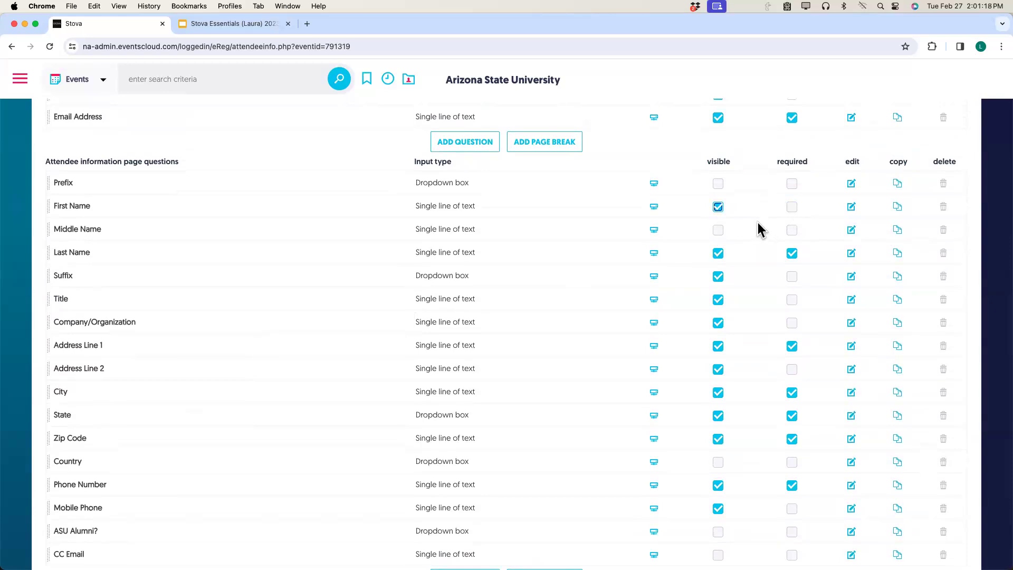
{"action": "left_click", "coordinate": [792, 208]}
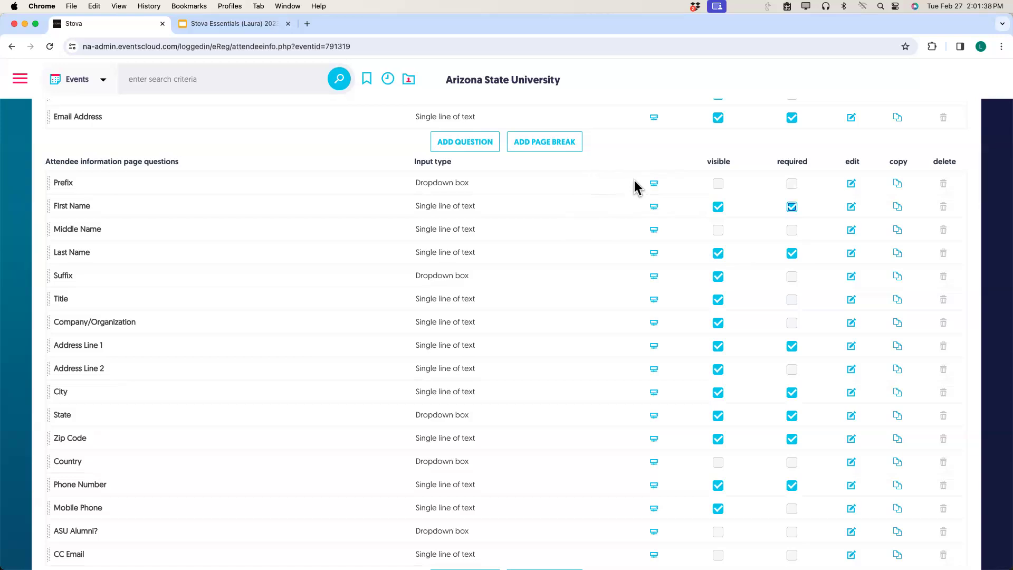
{"action": "mouse_move", "coordinate": [653, 185]}
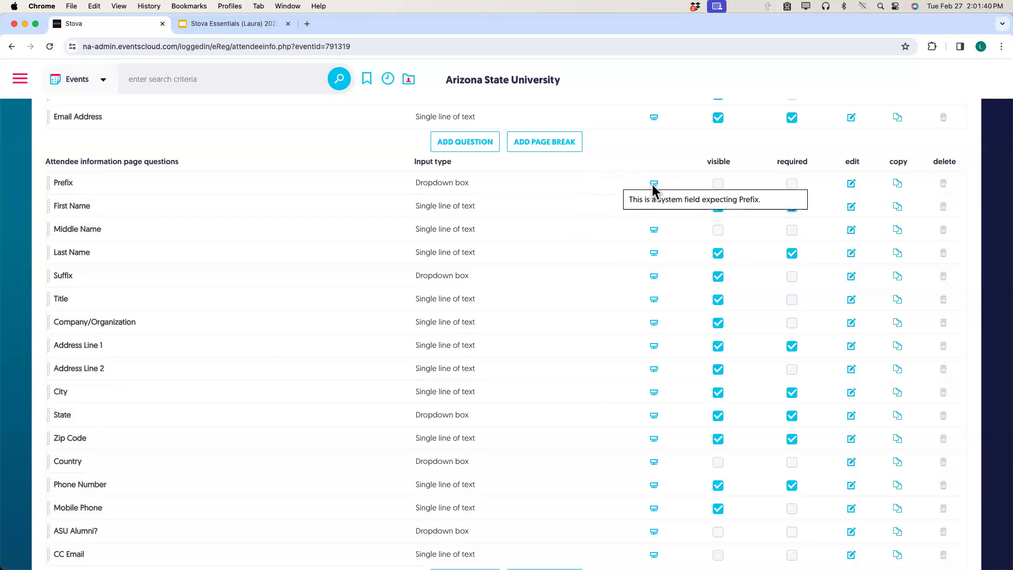
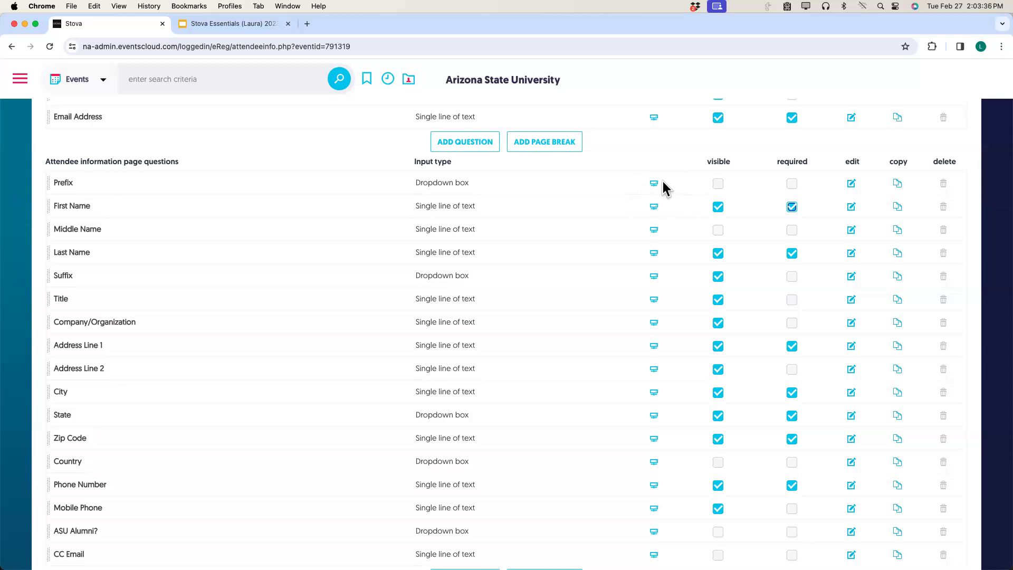
Rename the Title question to 'Work Title' in the content editor and save it.
{"action": "mouse_move", "coordinate": [653, 183]}
{"action": "mouse_move", "coordinate": [654, 300]}
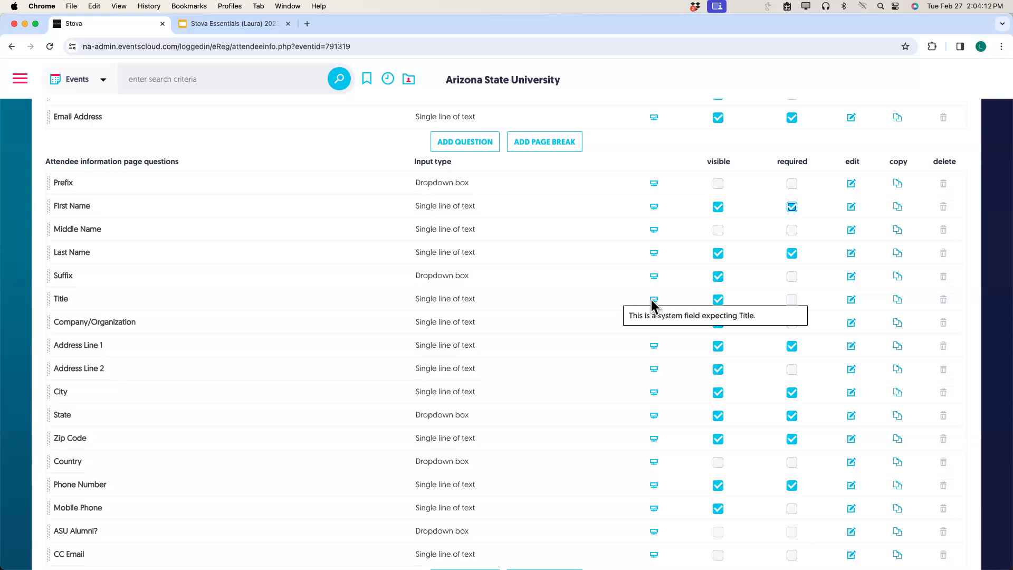
{"action": "left_click", "coordinate": [852, 302]}
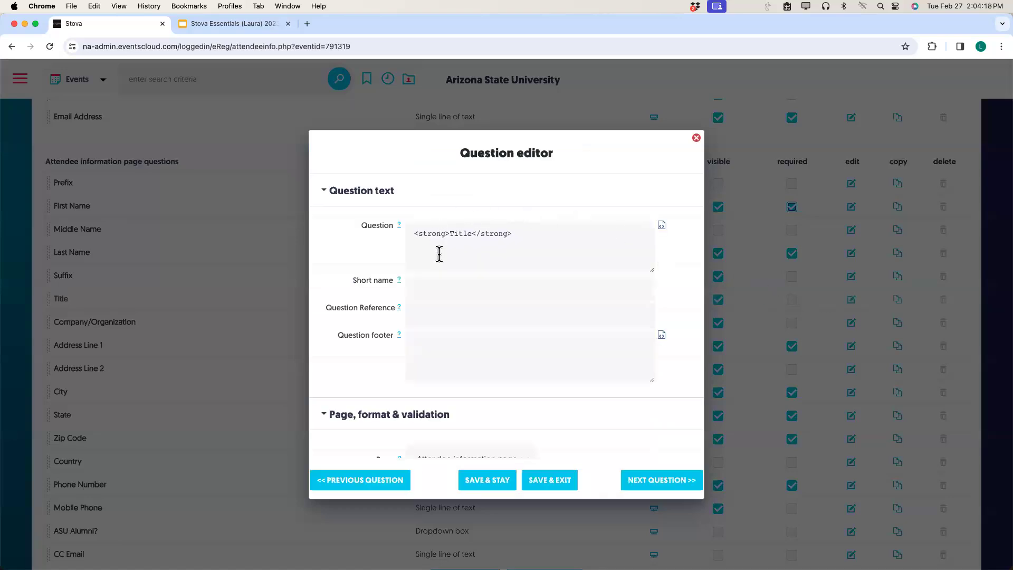
{"action": "left_click", "coordinate": [661, 226]}
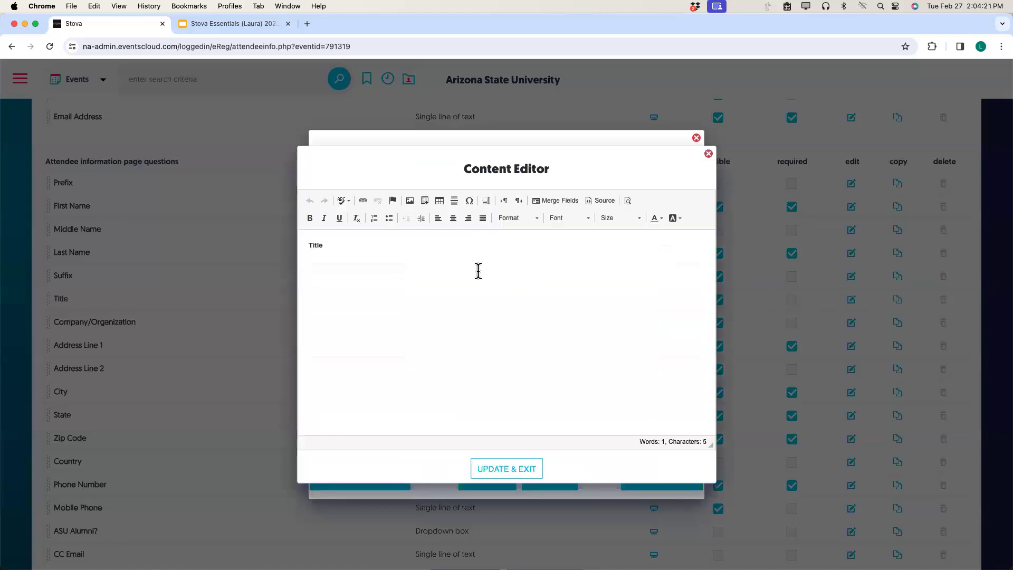
{"action": "left_click", "coordinate": [308, 245]}
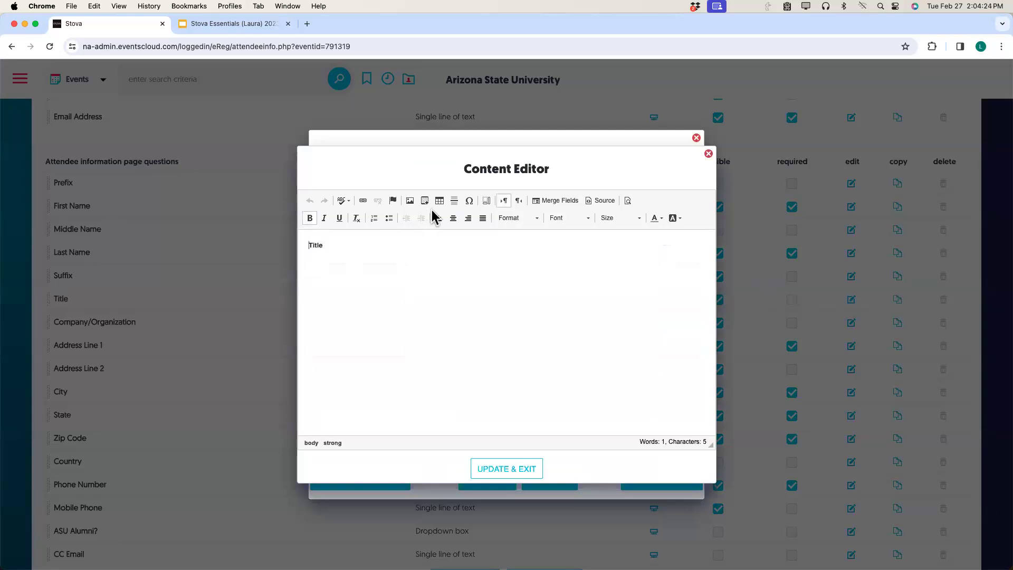
{"action": "type", "text": "Work"}
{"action": "left_click", "coordinate": [499, 473]}
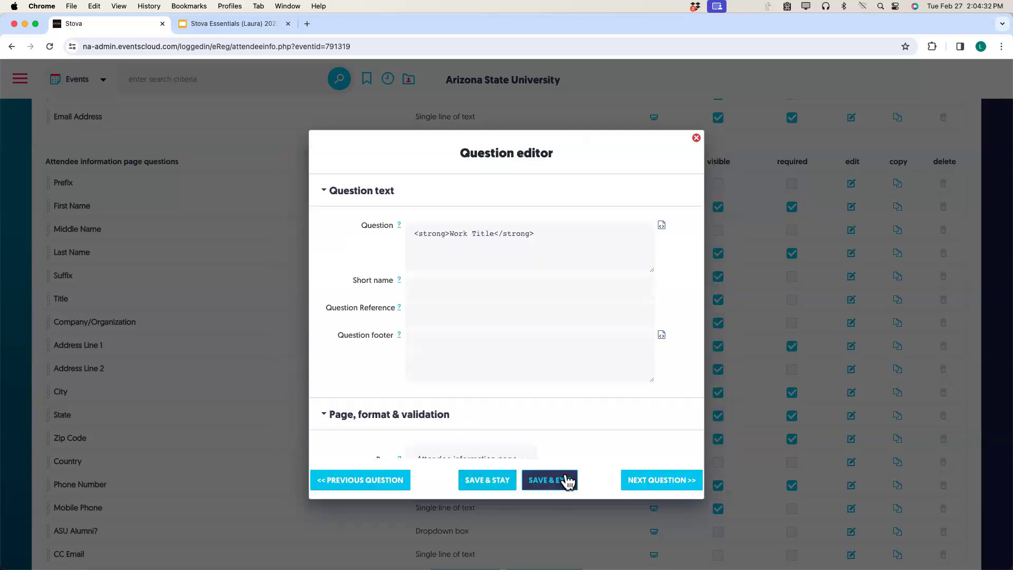
{"action": "left_click", "coordinate": [563, 487]}
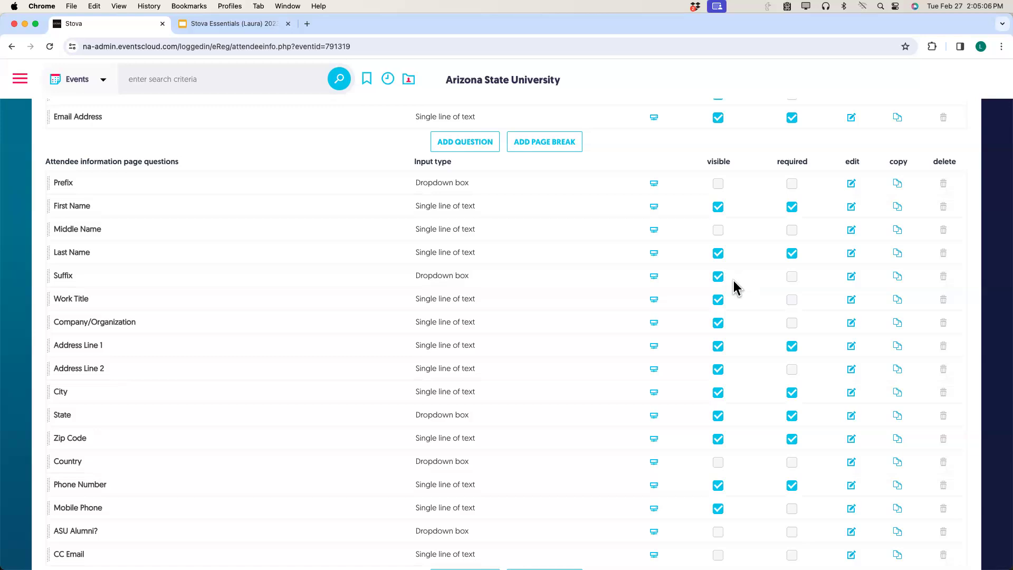
Hide the Company/Organization question and save the attendee question changes.
{"action": "left_click", "coordinate": [718, 324]}
{"action": "scroll", "coordinate": [538, 290], "scroll_direction": "up", "scroll_amount": 3}
{"action": "scroll", "coordinate": [537, 284], "scroll_direction": "up", "scroll_amount": 5}
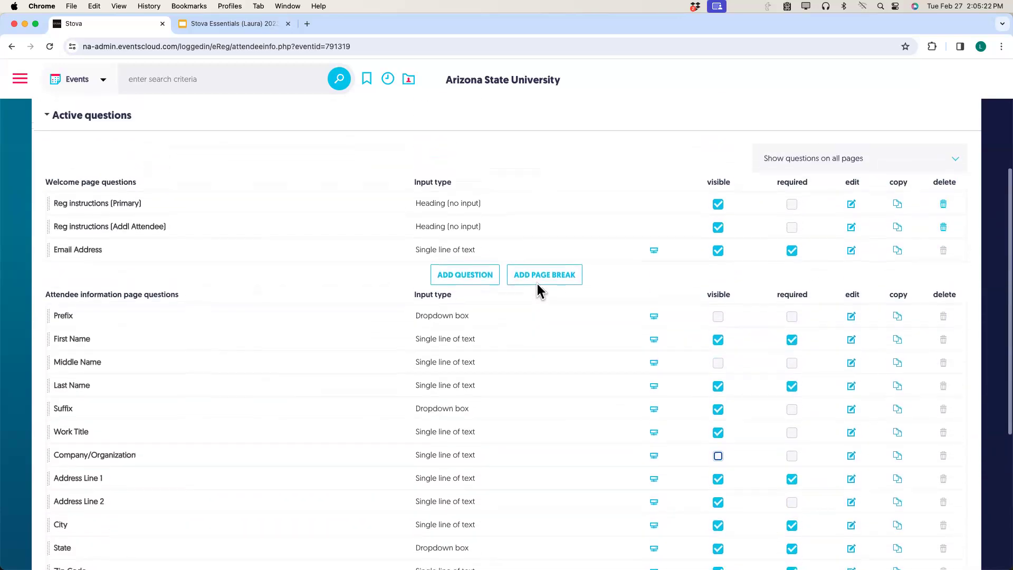
{"action": "scroll", "coordinate": [537, 283], "scroll_direction": "up", "scroll_amount": 4}
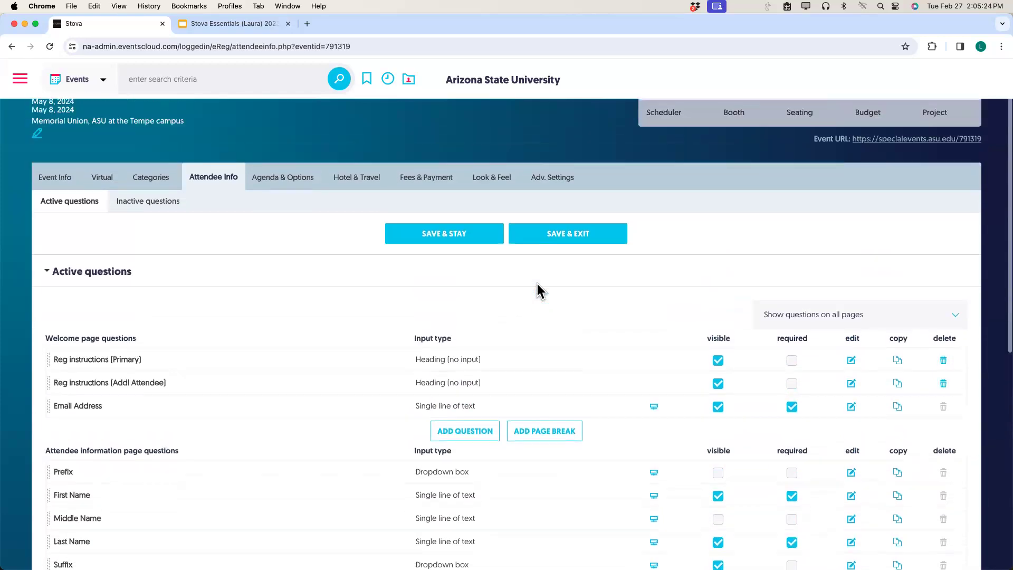
{"action": "left_click", "coordinate": [453, 290]}
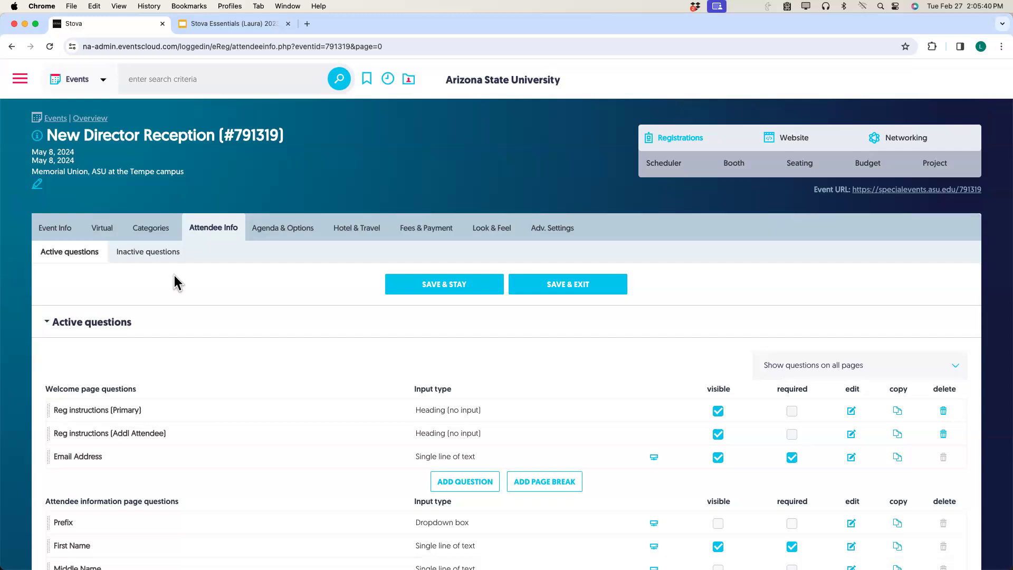
Review the inactive questions list, including Verify Email Address, Extension and Fax.
{"action": "left_click", "coordinate": [140, 259]}
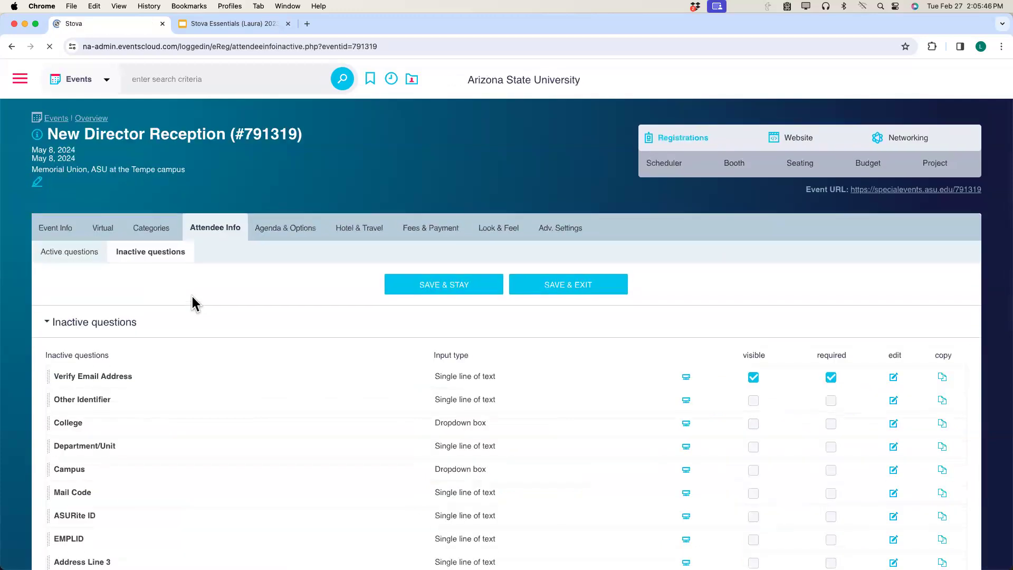
{"action": "scroll", "coordinate": [237, 330], "scroll_direction": "down", "scroll_amount": 3}
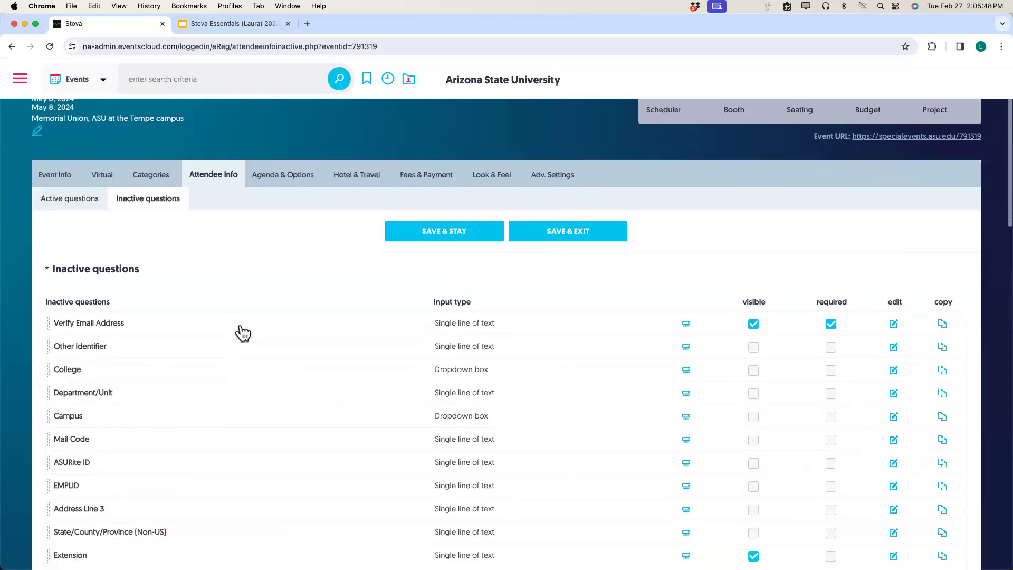
{"action": "scroll", "coordinate": [241, 324], "scroll_direction": "down", "scroll_amount": 5}
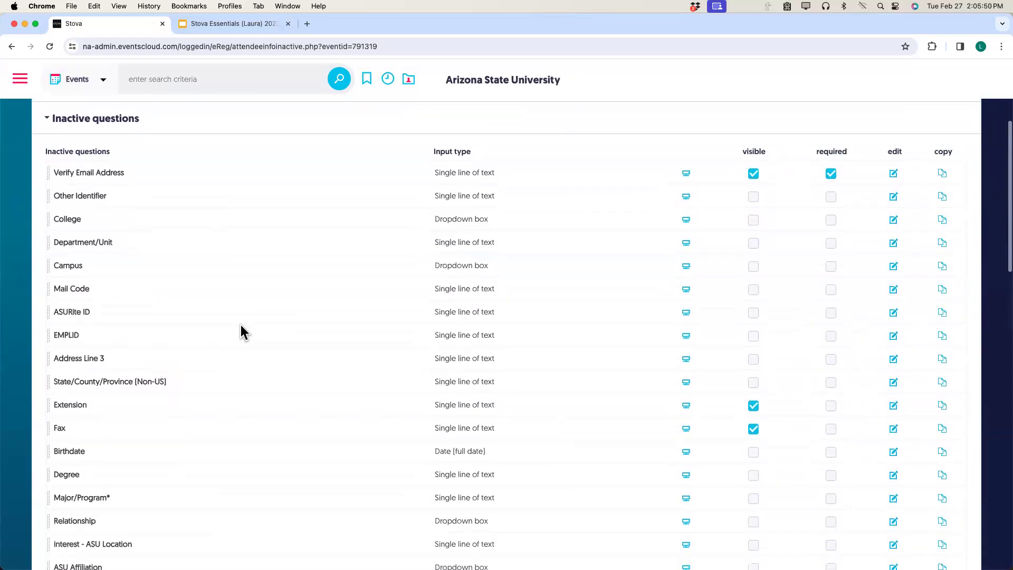
{"action": "scroll", "coordinate": [240, 330], "scroll_direction": "down", "scroll_amount": 3}
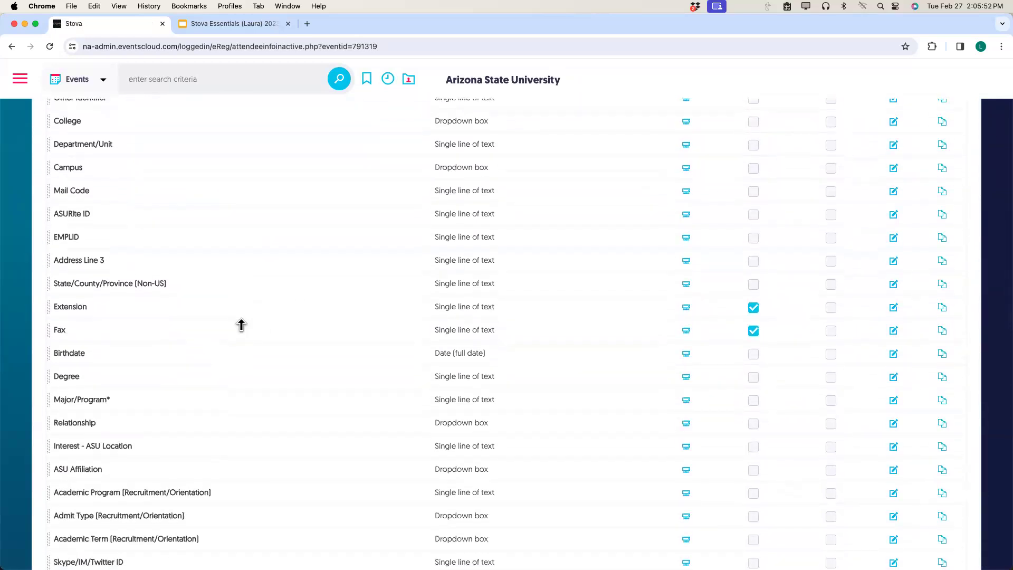
{"action": "scroll", "coordinate": [241, 324], "scroll_direction": "down", "scroll_amount": 7}
{"action": "scroll", "coordinate": [241, 323], "scroll_direction": "down", "scroll_amount": 1}
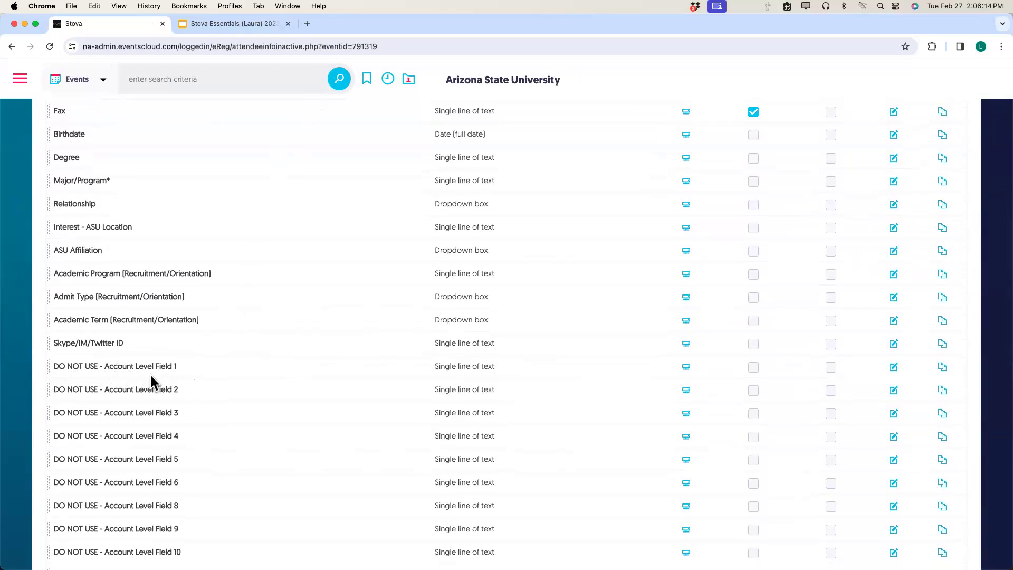
{"action": "scroll", "coordinate": [151, 375], "scroll_direction": "up", "scroll_amount": 4}
{"action": "scroll", "coordinate": [151, 375], "scroll_direction": "up", "scroll_amount": 10}
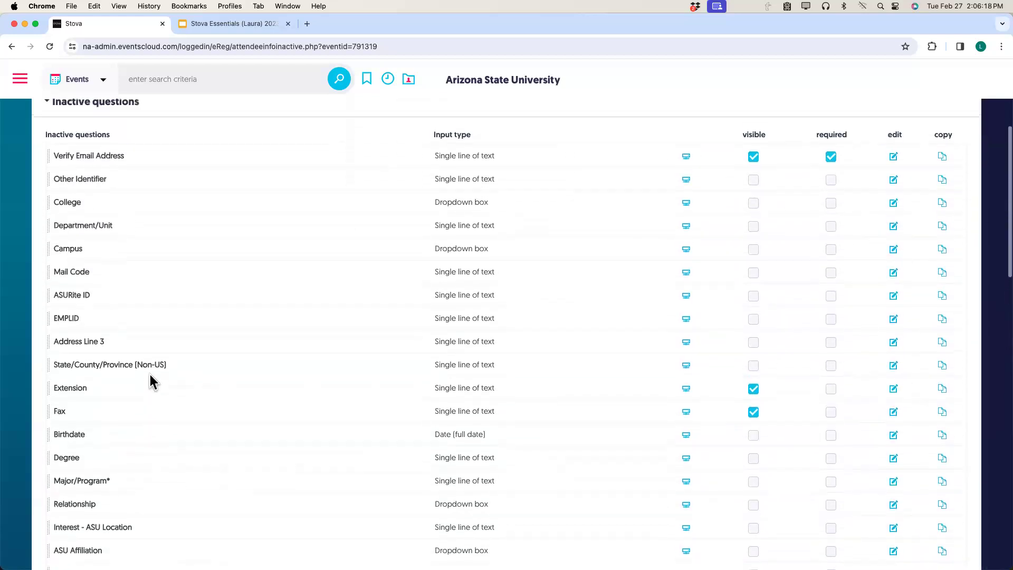
{"action": "scroll", "coordinate": [150, 374], "scroll_direction": "up", "scroll_amount": 3}
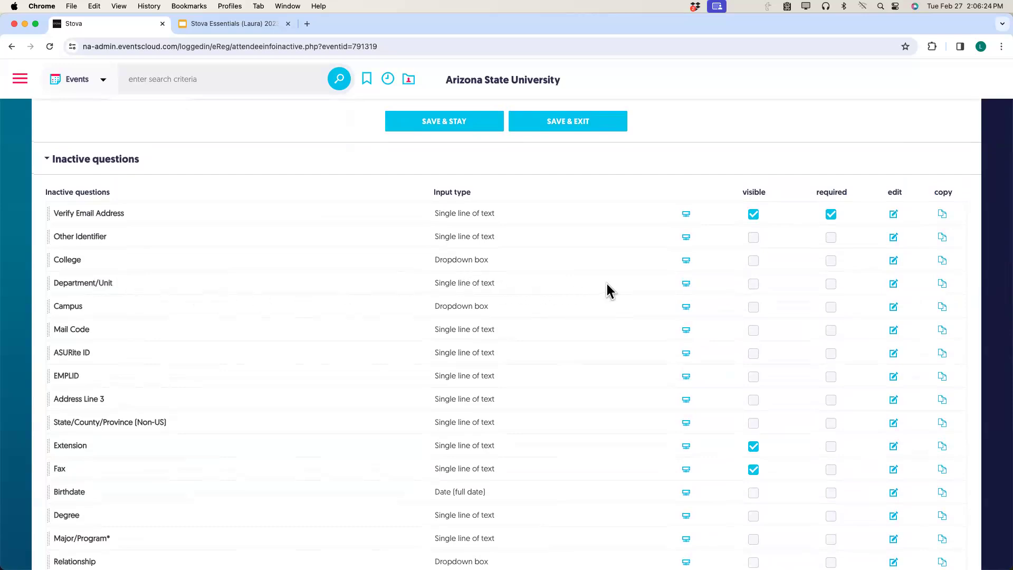
Assign the inactive Department/Unit question to the Attendee information page and save it.
{"action": "left_click", "coordinate": [894, 285]}
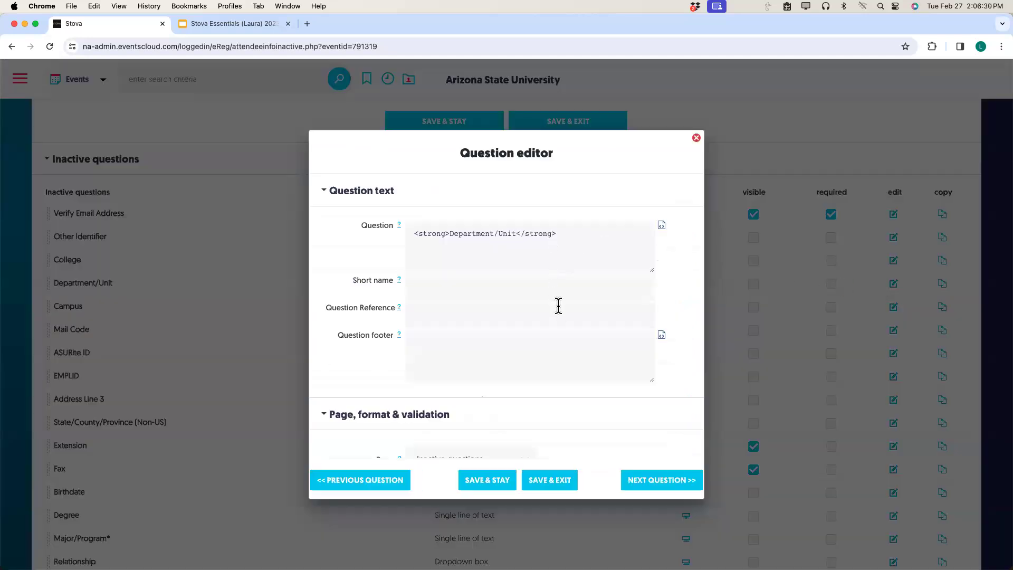
{"action": "scroll", "coordinate": [558, 306], "scroll_direction": "down", "scroll_amount": 5}
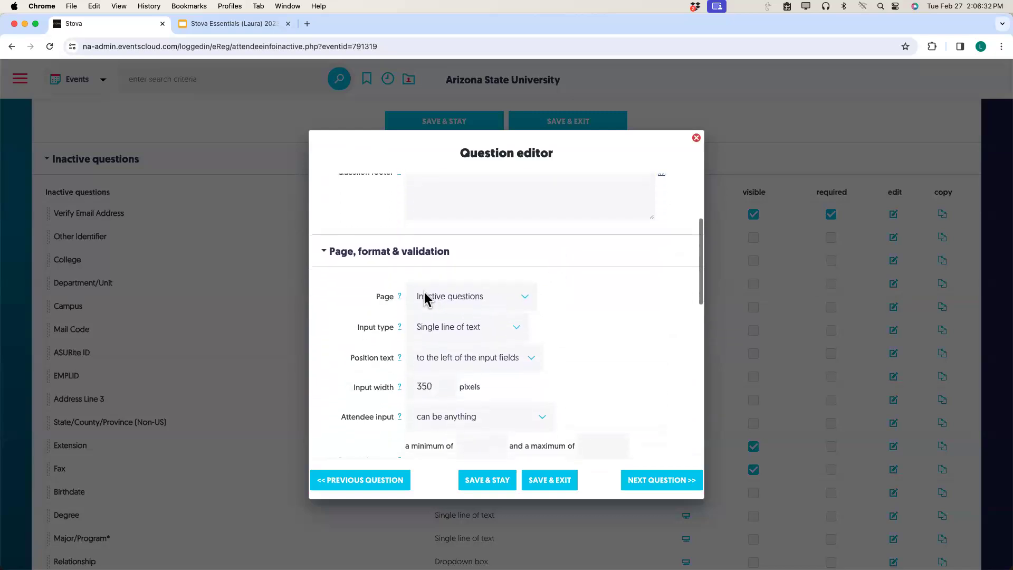
{"action": "left_click", "coordinate": [527, 299]}
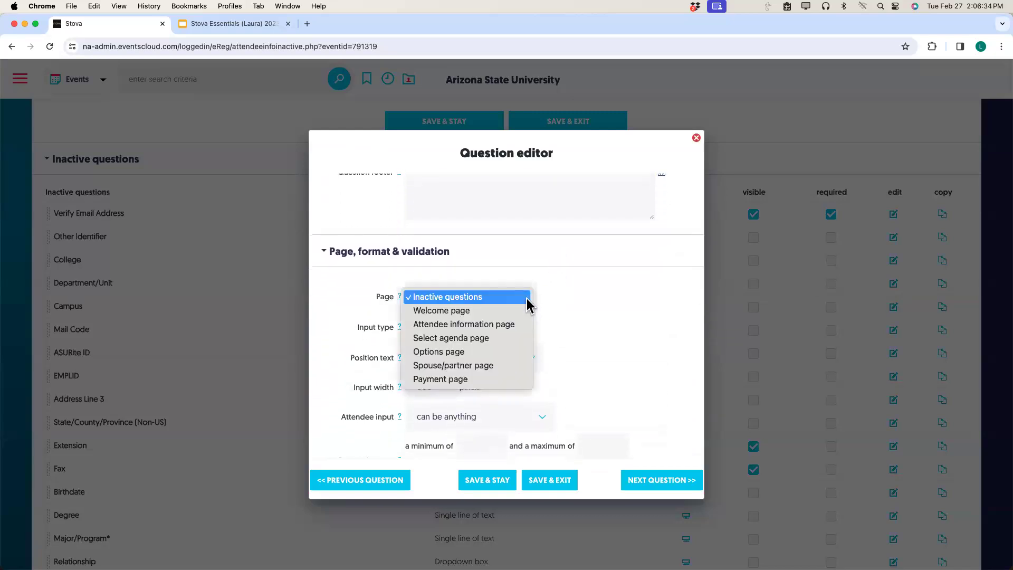
{"action": "left_click", "coordinate": [495, 324]}
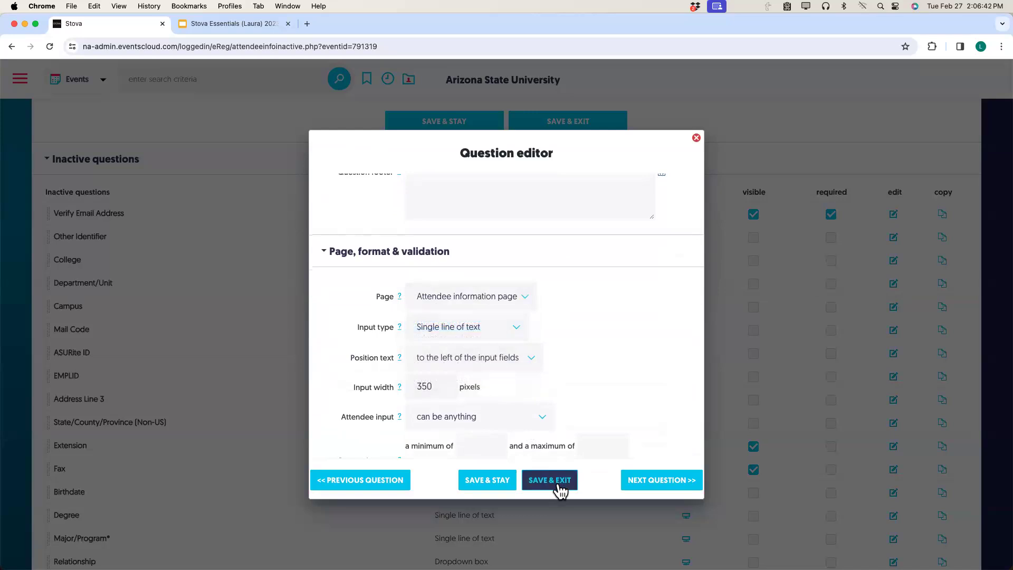
{"action": "left_click", "coordinate": [559, 488]}
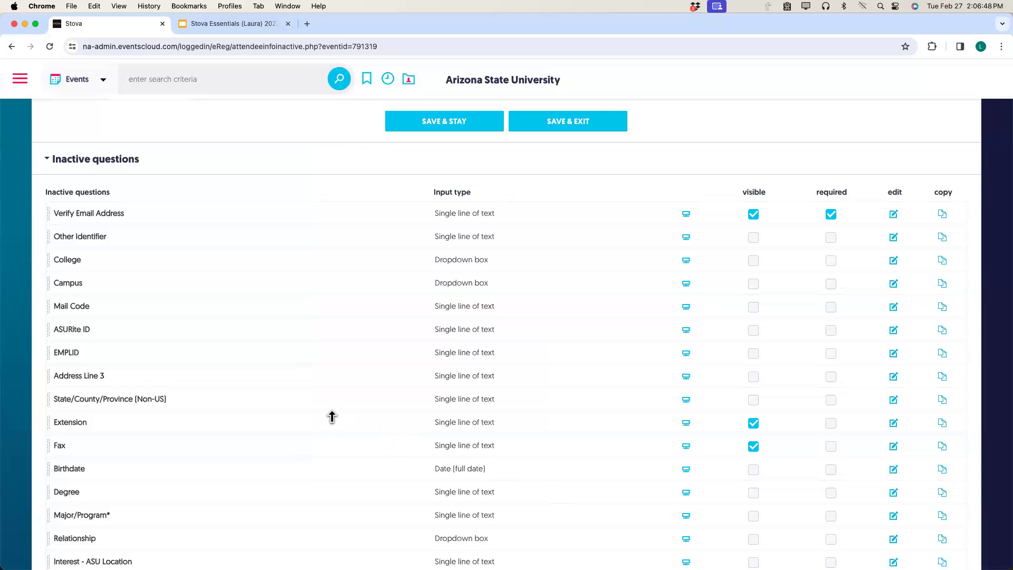
{"action": "scroll", "coordinate": [332, 417], "scroll_direction": "up", "scroll_amount": 3}
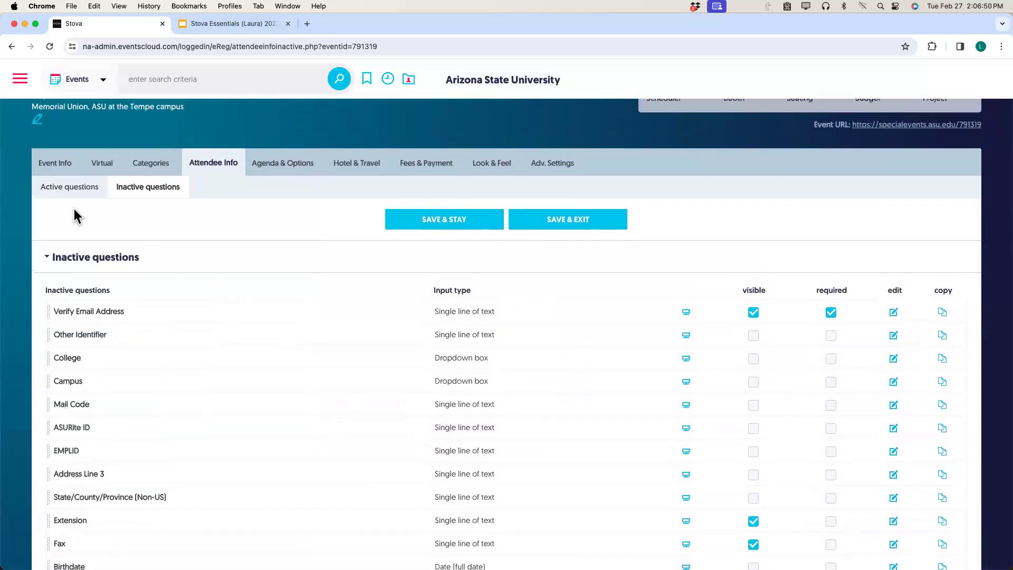
Drag Department/Unit to just below Work Title and mark it visible.
{"action": "left_click", "coordinate": [74, 197]}
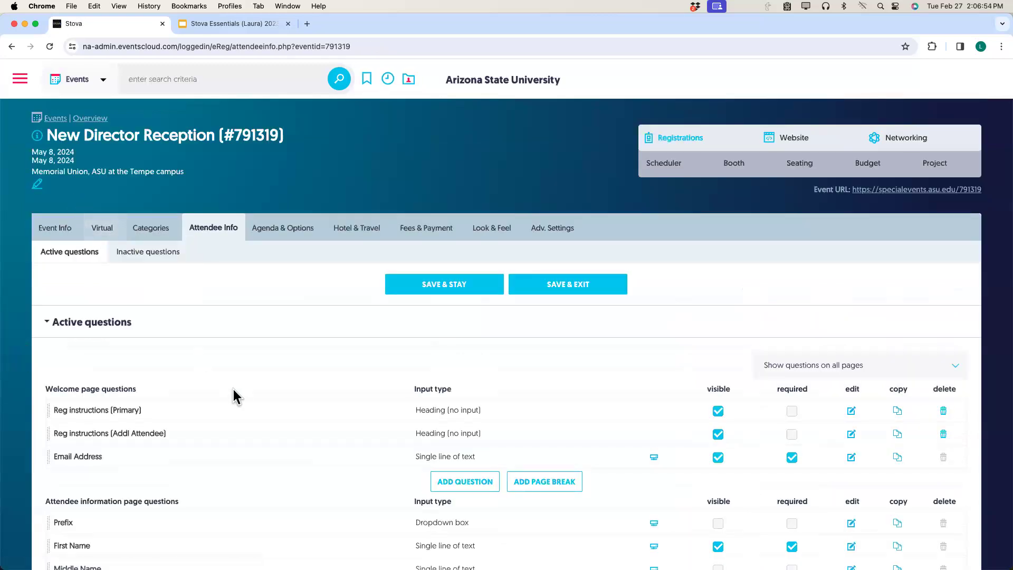
{"action": "scroll", "coordinate": [239, 388], "scroll_direction": "down", "scroll_amount": 1}
{"action": "scroll", "coordinate": [262, 403], "scroll_direction": "down", "scroll_amount": 10}
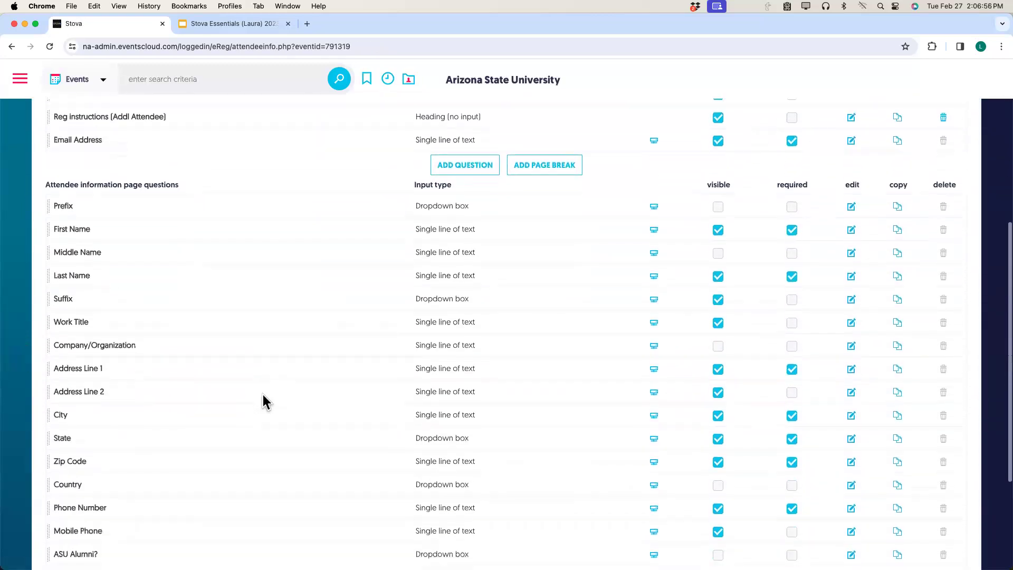
{"action": "scroll", "coordinate": [262, 402], "scroll_direction": "down", "scroll_amount": 3}
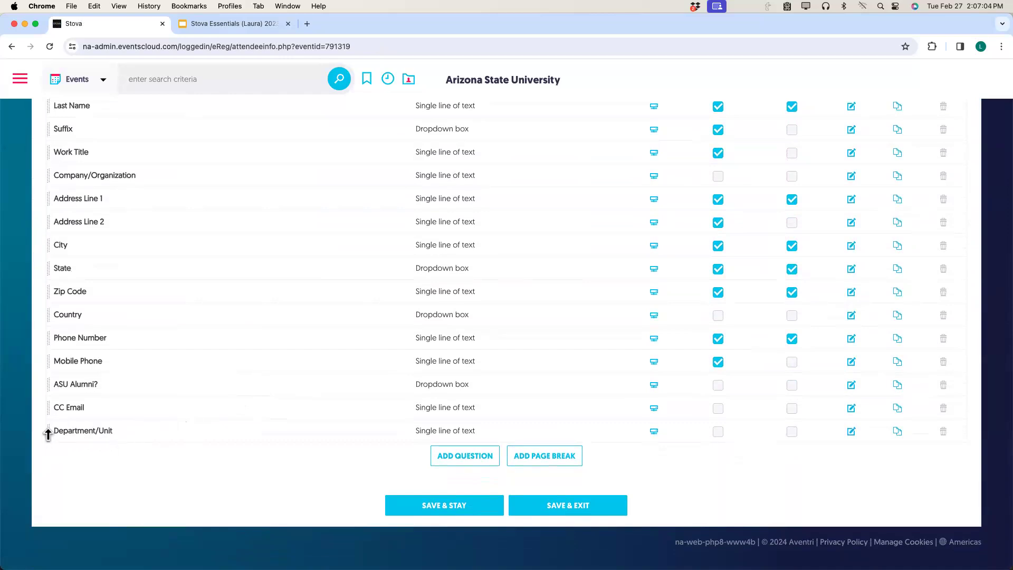
{"action": "left_click_drag", "start_coordinate": [48, 433], "coordinate": [53, 180]}
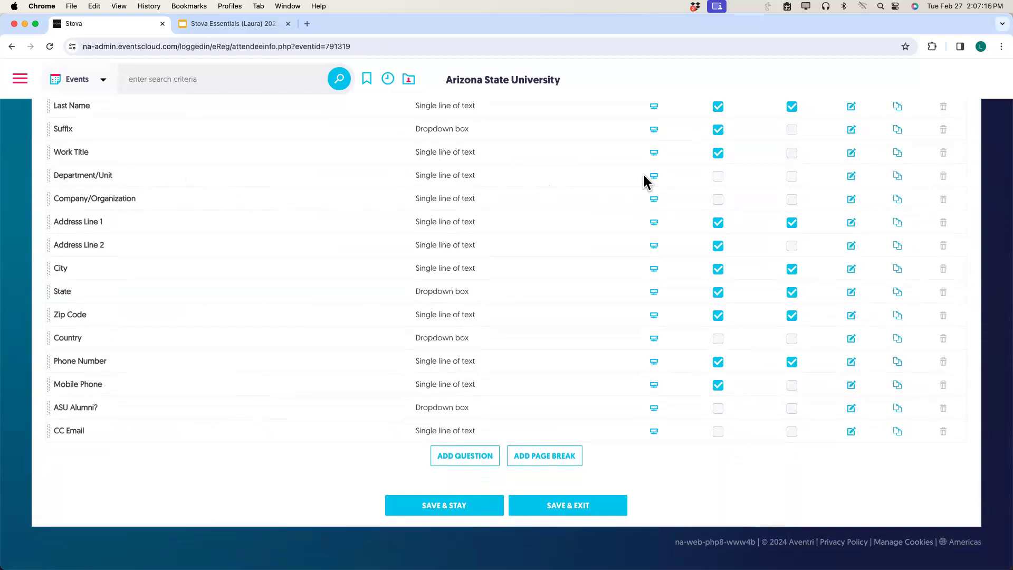
{"action": "left_click", "coordinate": [718, 177]}
Save the reordered attendee information questions.
{"action": "left_click", "coordinate": [460, 510]}
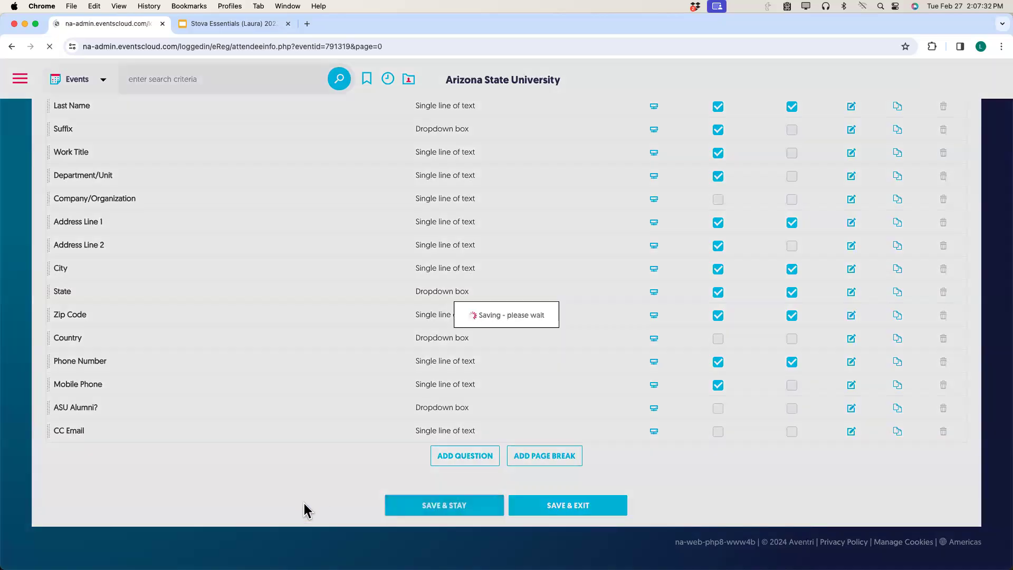
{"action": "scroll", "coordinate": [371, 508], "scroll_direction": "down", "scroll_amount": 5}
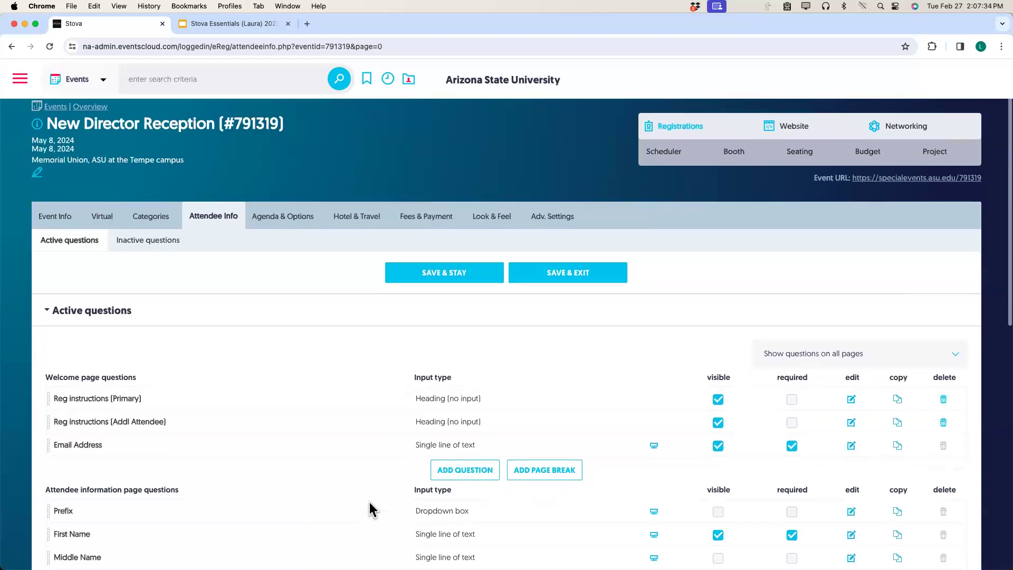
{"action": "scroll", "coordinate": [524, 488], "scroll_direction": "down", "scroll_amount": 2}
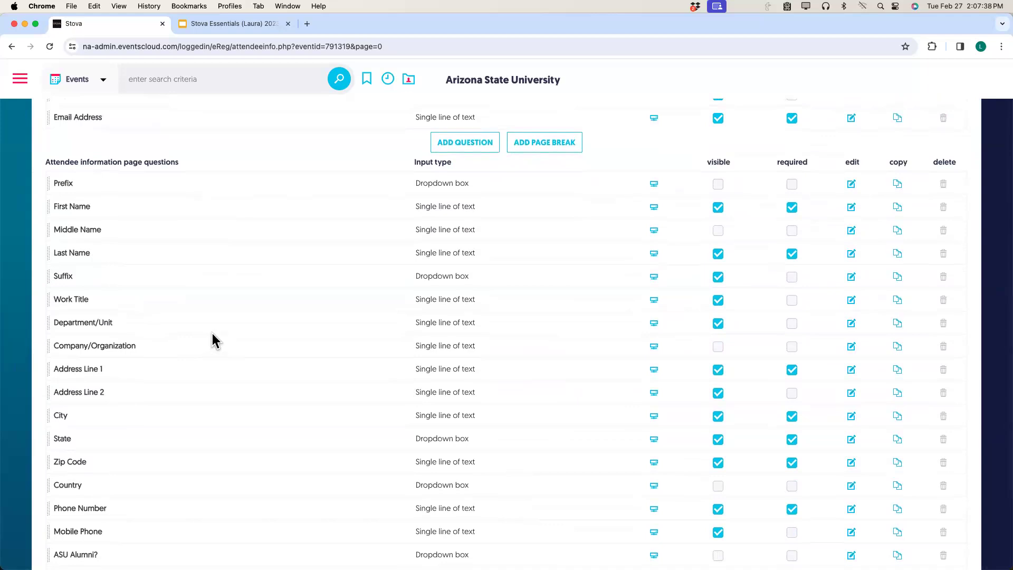
Hide Address Line 1, Address Line 2, City, State, Zip Code and Mobile Phone, then save.
{"action": "left_click", "coordinate": [719, 371]}
{"action": "left_click", "coordinate": [718, 394]}
{"action": "left_click", "coordinate": [719, 417]}
{"action": "left_click", "coordinate": [718, 440]}
{"action": "left_click", "coordinate": [719, 464]}
{"action": "scroll", "coordinate": [586, 442], "scroll_direction": "down", "scroll_amount": 3}
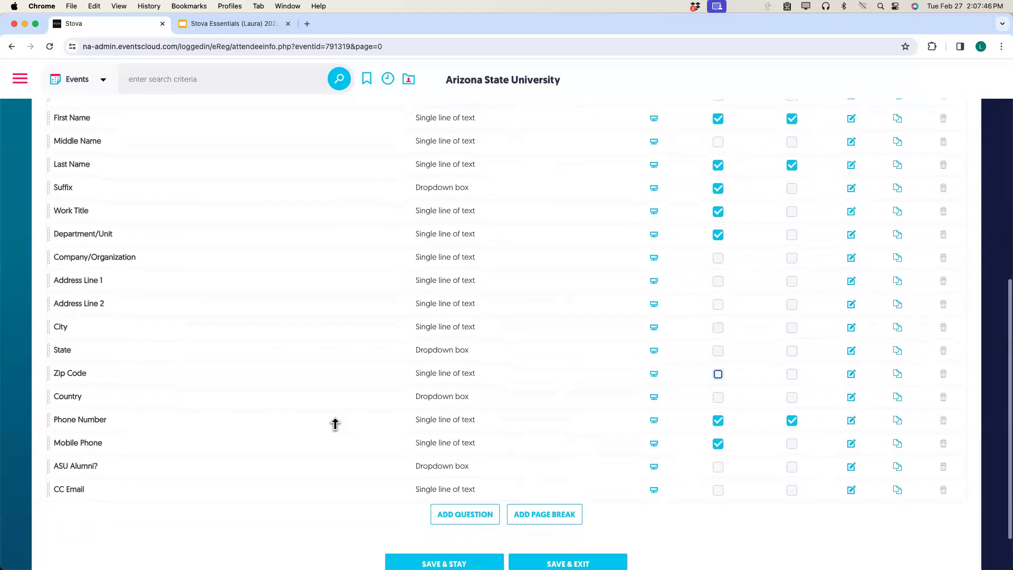
{"action": "left_click", "coordinate": [717, 445]}
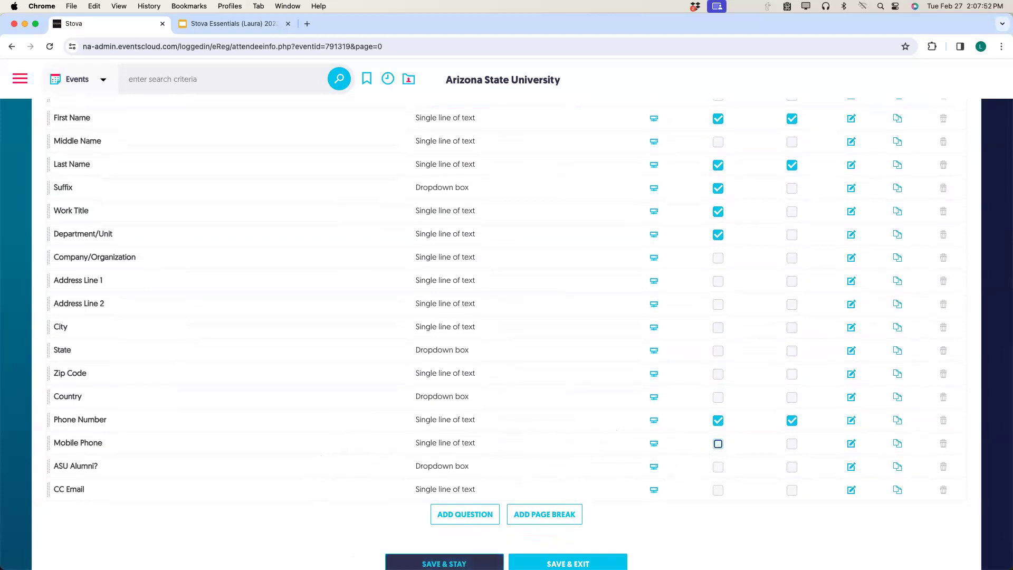
{"action": "left_click", "coordinate": [444, 562]}
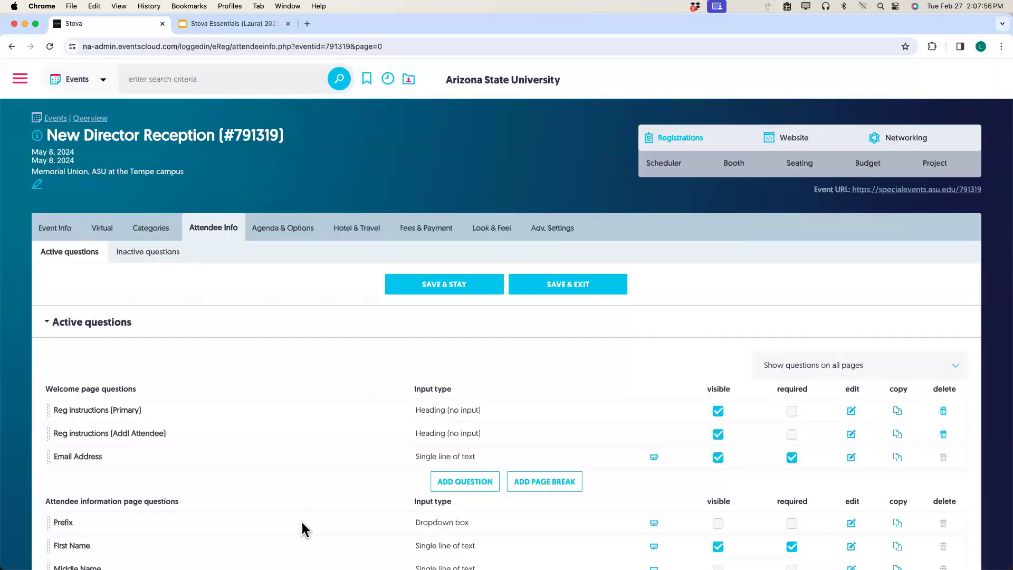
{"action": "scroll", "coordinate": [301, 522], "scroll_direction": "down", "scroll_amount": 5}
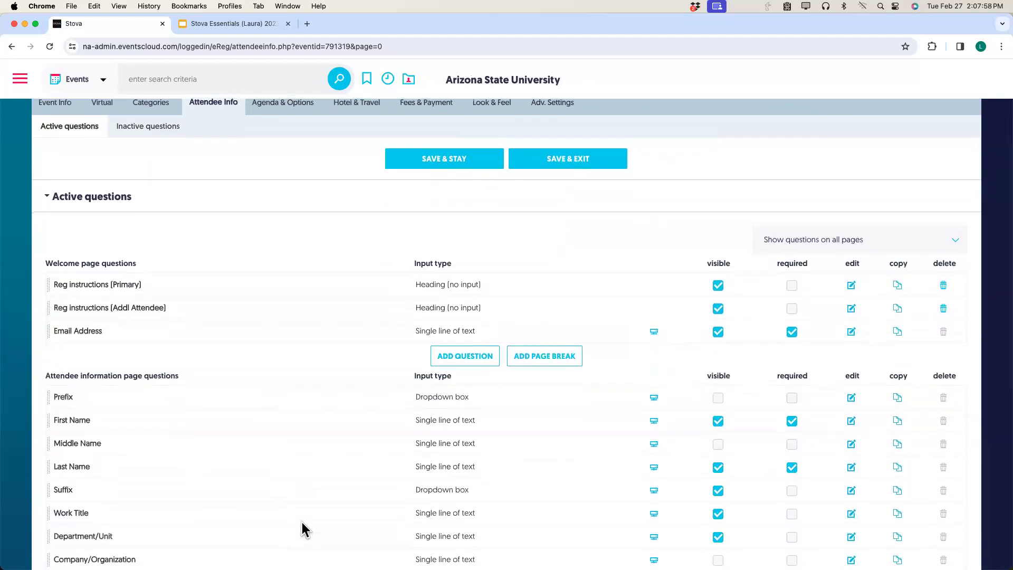
{"action": "scroll", "coordinate": [302, 521], "scroll_direction": "down", "scroll_amount": 5}
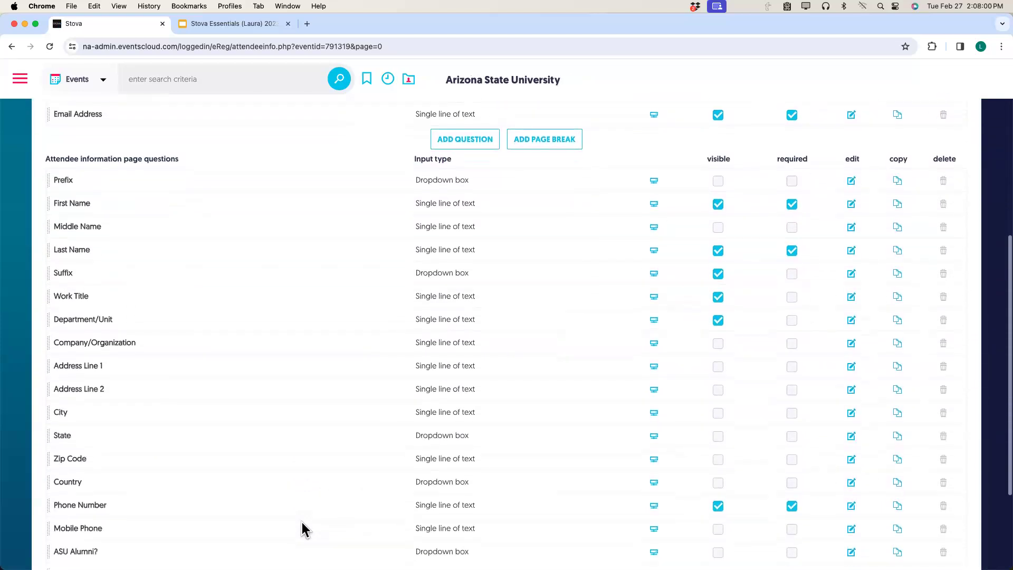
{"action": "scroll", "coordinate": [302, 522], "scroll_direction": "down", "scroll_amount": 4}
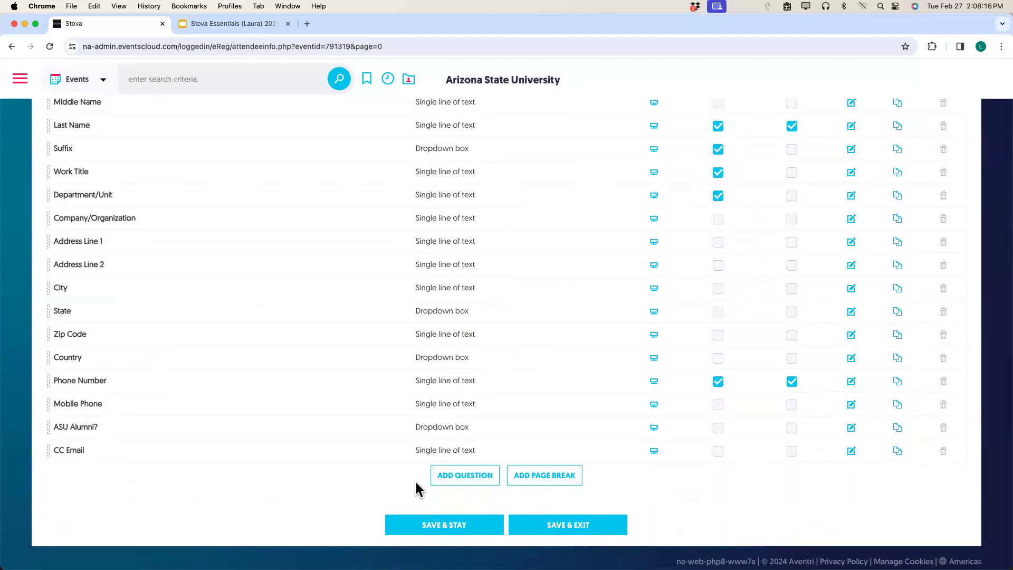
Add a new question with the bold wording 'Food Requirements'.
{"action": "left_click", "coordinate": [445, 483]}
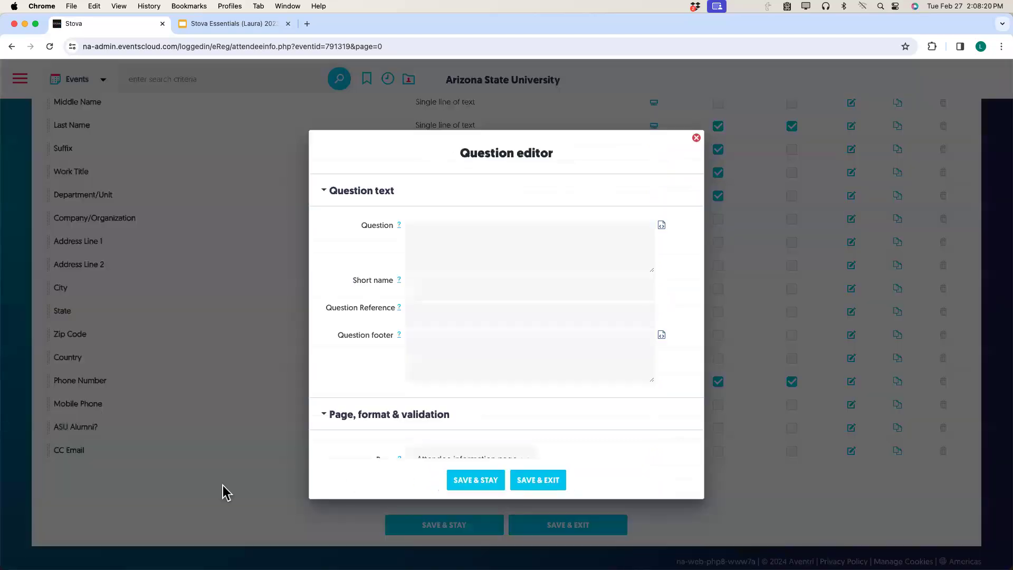
{"action": "left_click", "coordinate": [662, 227]}
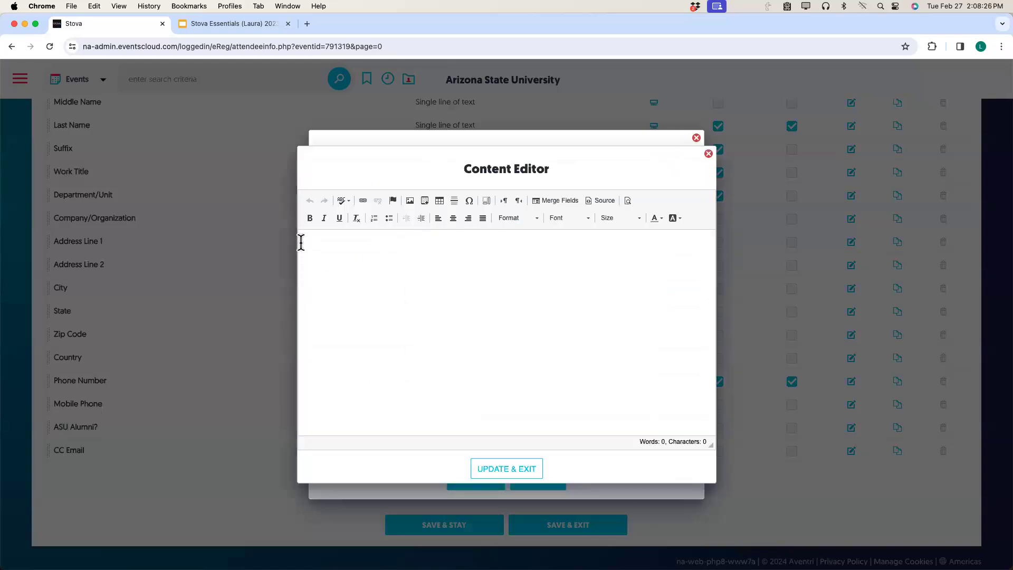
{"action": "left_click", "coordinate": [308, 220]}
{"action": "type", "text": "Food Requirements"}
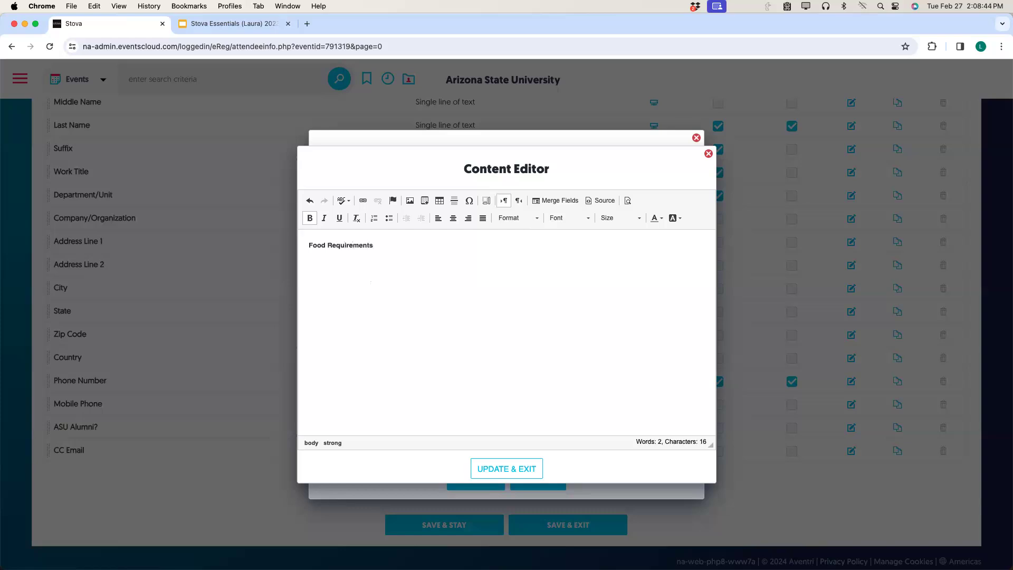
{"action": "left_click", "coordinate": [528, 472]}
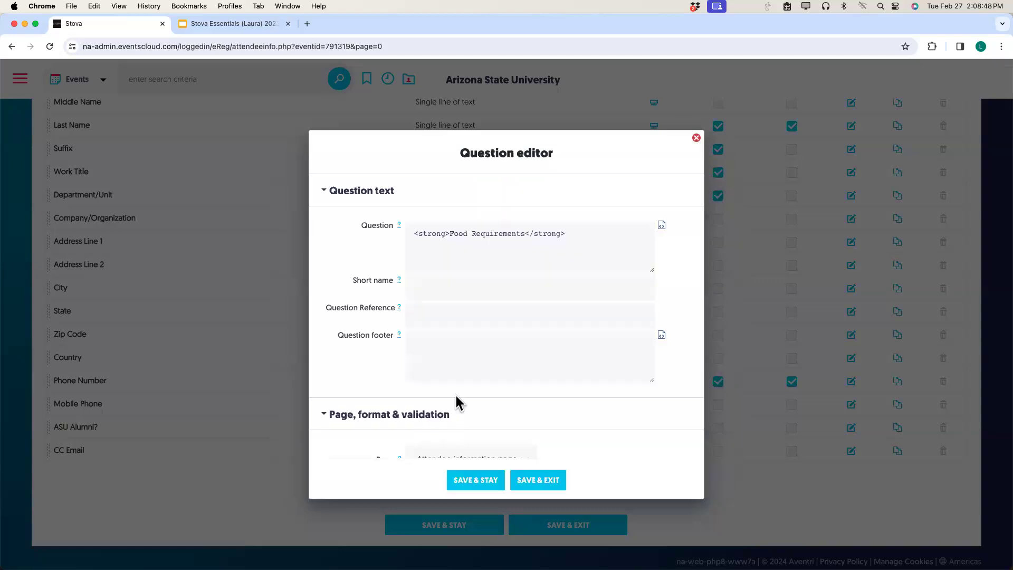
Set the question's input type to Multiple checkboxes and go on to its checkbox options.
{"action": "scroll", "coordinate": [558, 428], "scroll_direction": "down", "scroll_amount": 2}
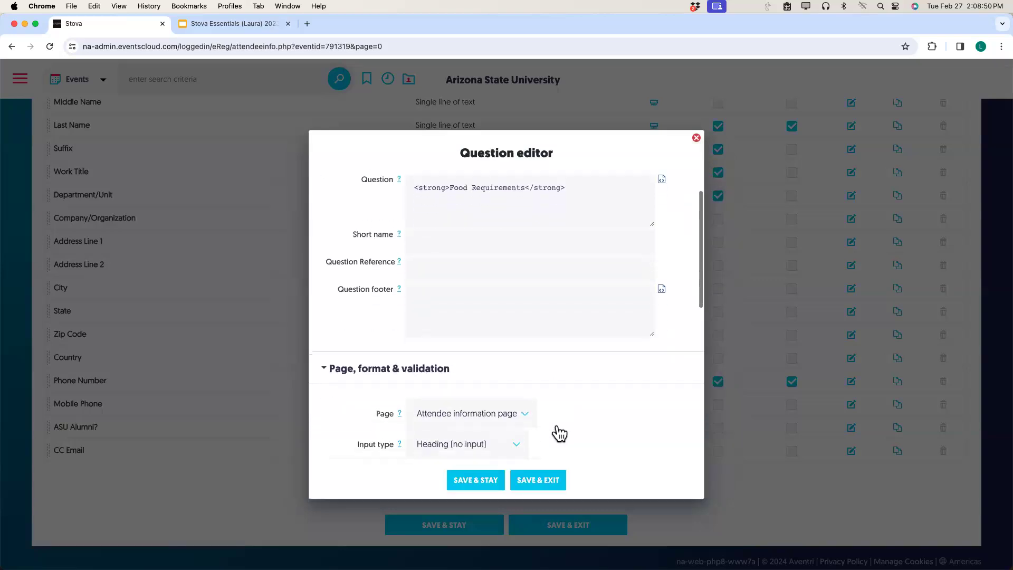
{"action": "scroll", "coordinate": [557, 425], "scroll_direction": "down", "scroll_amount": 2}
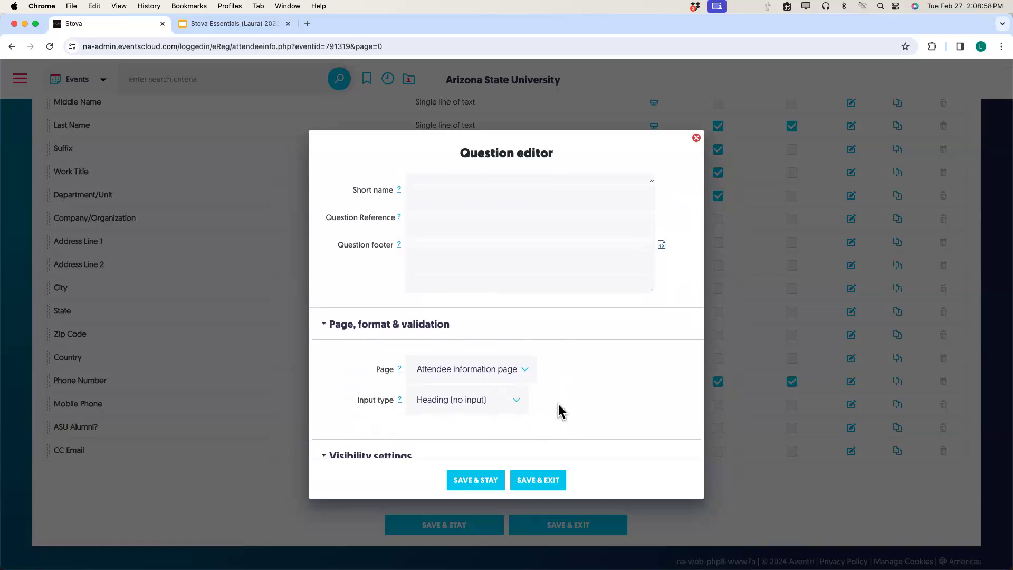
{"action": "left_click", "coordinate": [517, 400]}
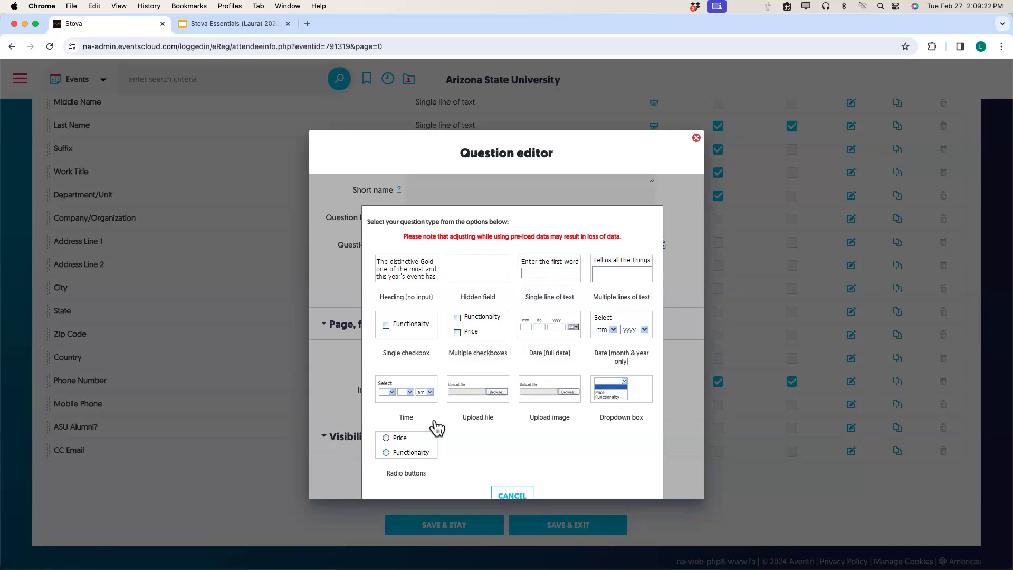
{"action": "left_click", "coordinate": [478, 334]}
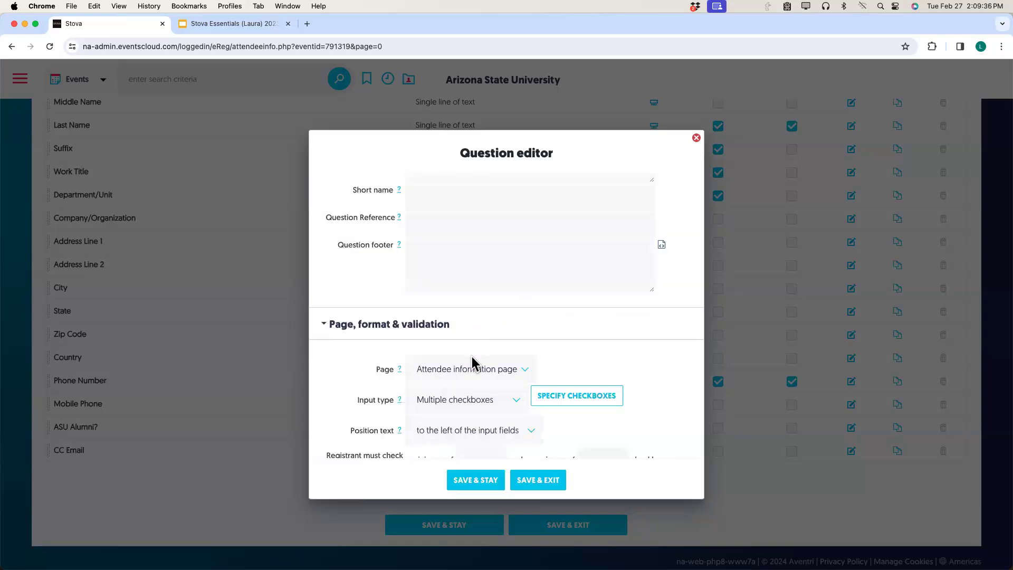
{"action": "left_click", "coordinate": [577, 401]}
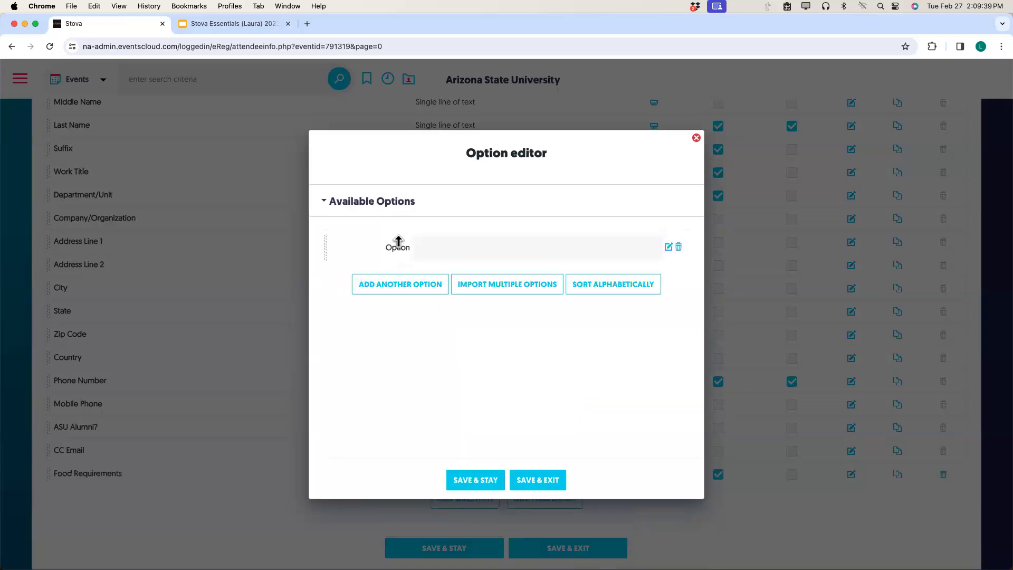
Enter the first two checkbox options, Vegetarian and Vegan.
{"action": "left_click", "coordinate": [425, 248]}
{"action": "left_click", "coordinate": [475, 276]}
{"action": "left_click", "coordinate": [414, 288]}
{"action": "left_click", "coordinate": [430, 279]}
{"action": "left_click", "coordinate": [477, 315]}
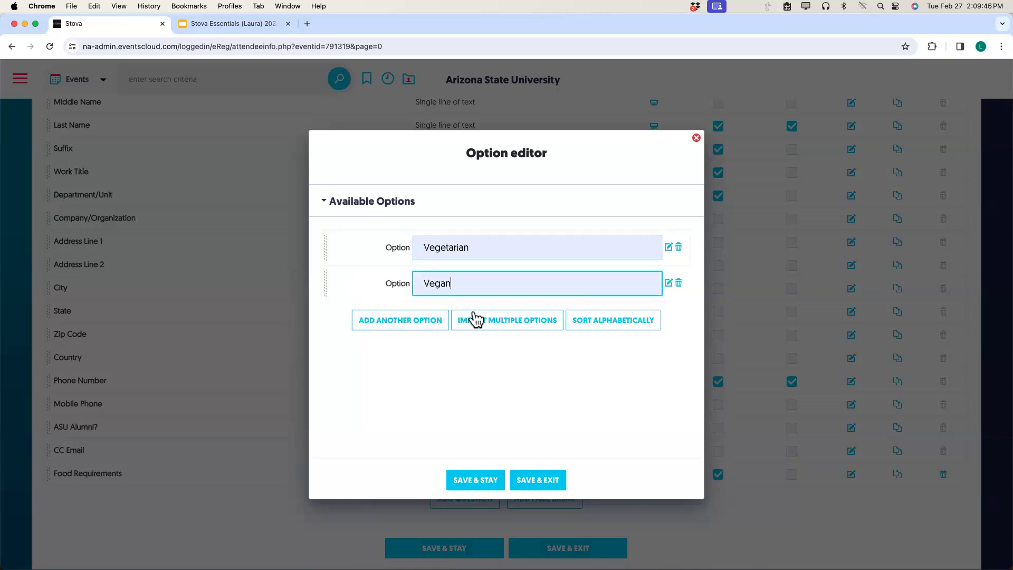
{"action": "left_click", "coordinate": [395, 321]}
Add Gluten Free and 'Food Allergy or Religious Exception (Please specify in the comments below)', then save.
{"action": "left_click", "coordinate": [430, 315]}
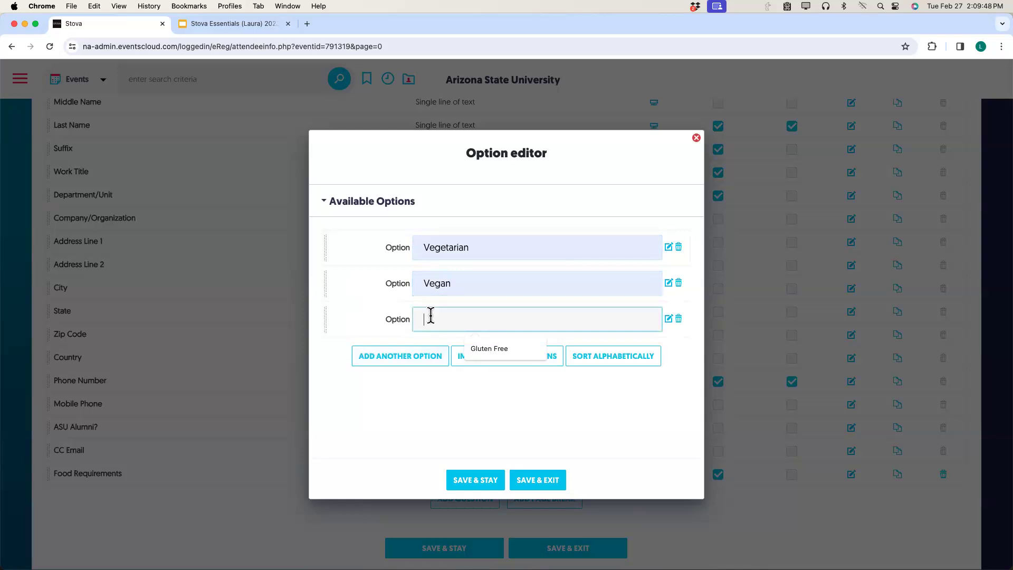
{"action": "left_click", "coordinate": [477, 347]}
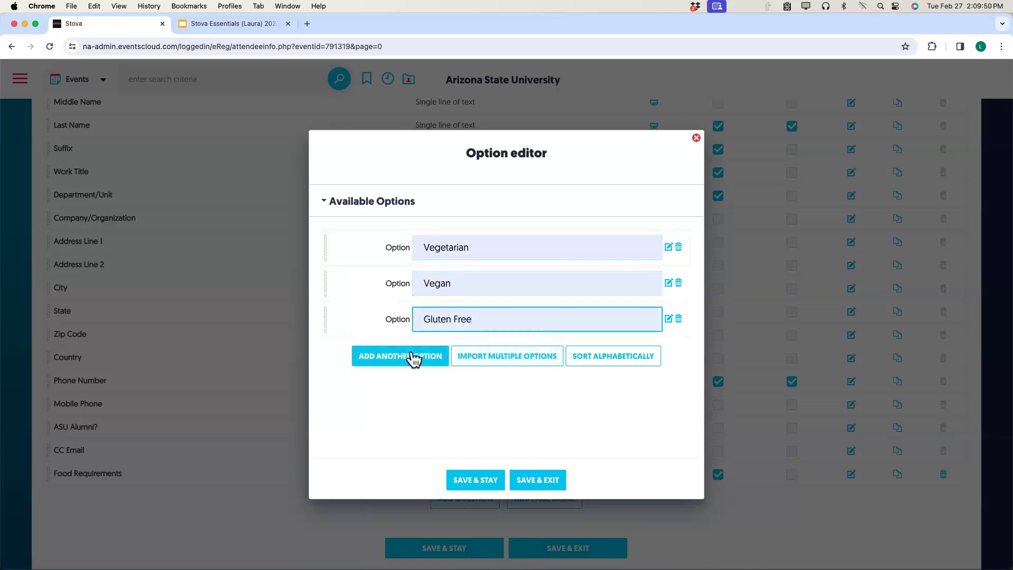
{"action": "left_click", "coordinate": [414, 356]}
{"action": "left_click", "coordinate": [429, 353]}
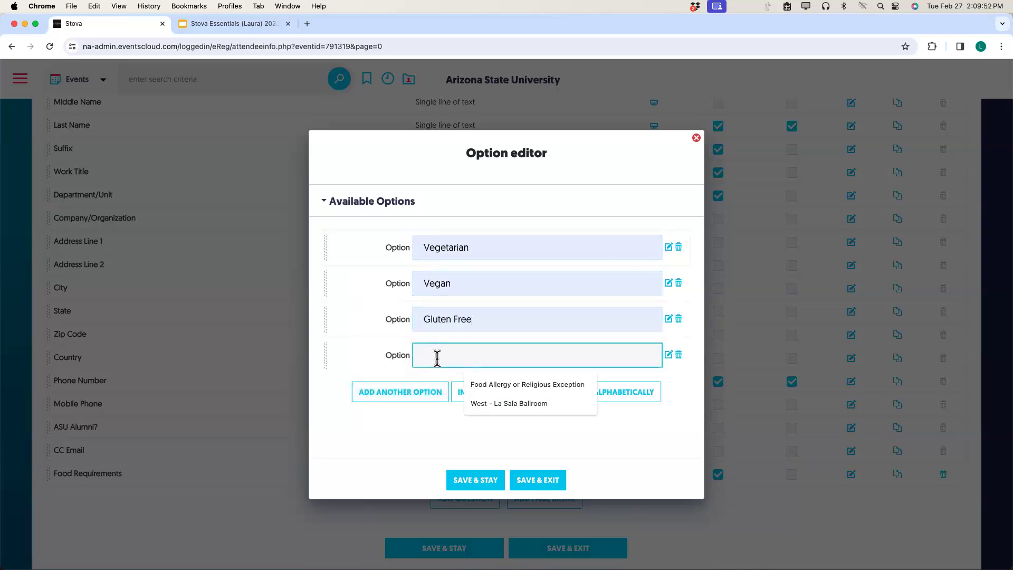
{"action": "left_click", "coordinate": [494, 383]}
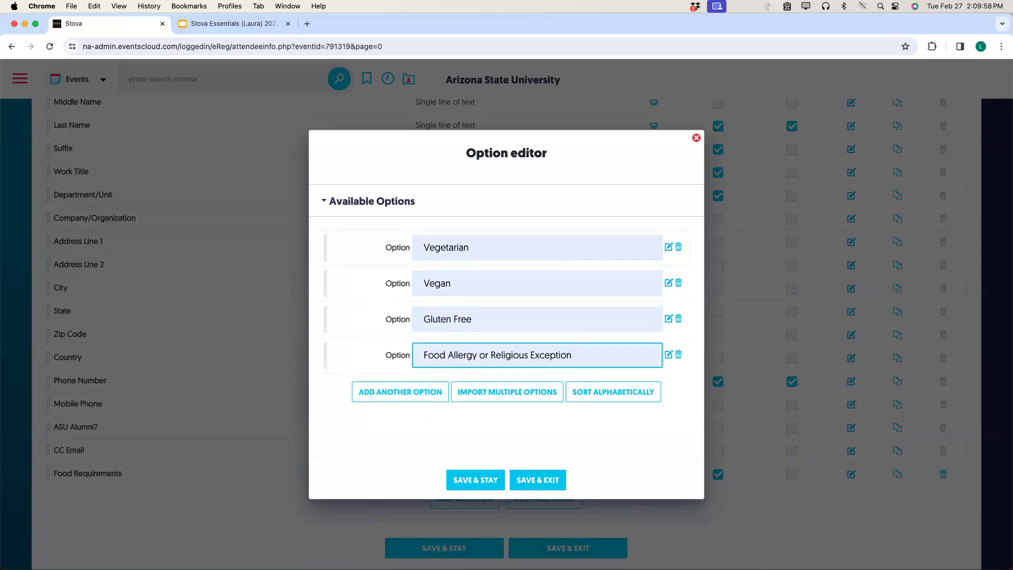
{"action": "type", "text": "("}
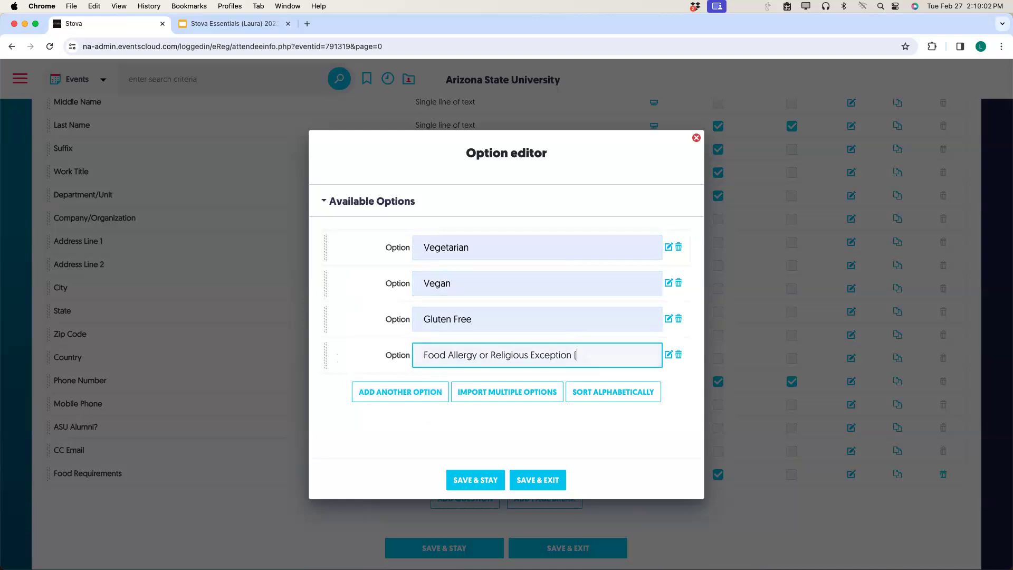
{"action": "type", "text": "Please specify in the "}
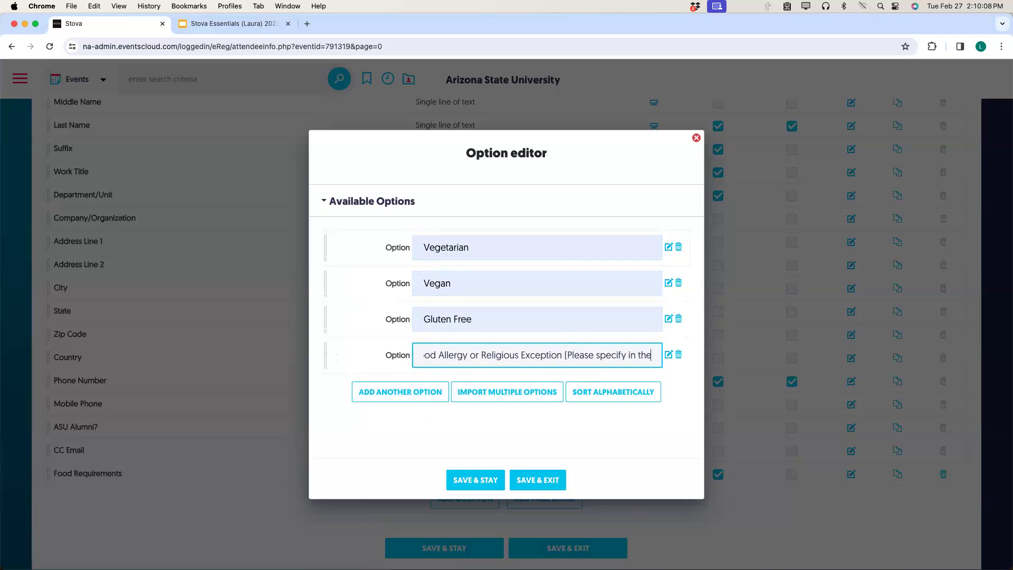
{"action": "type", "text": "comments"}
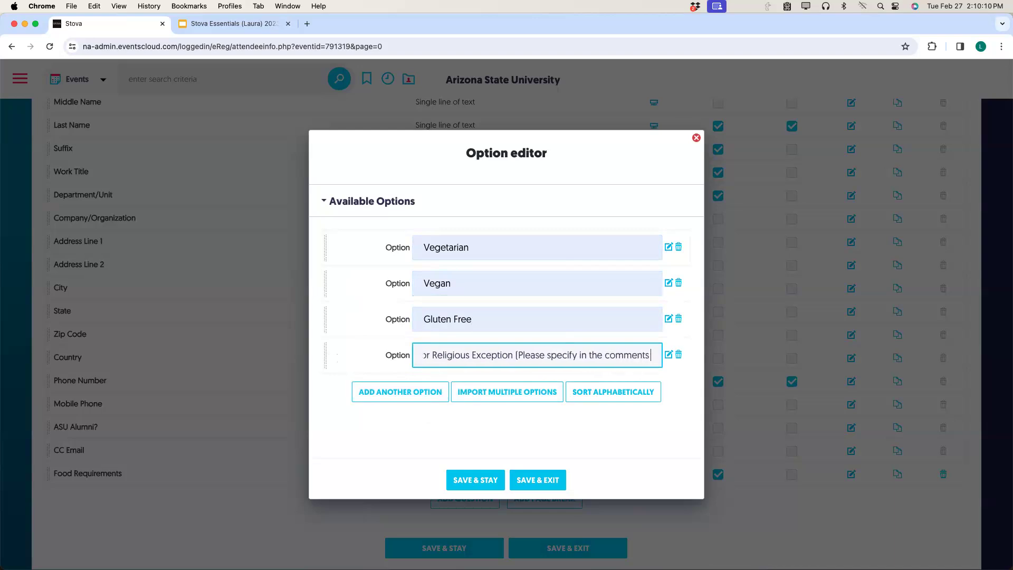
{"action": "type", "text": " below)"}
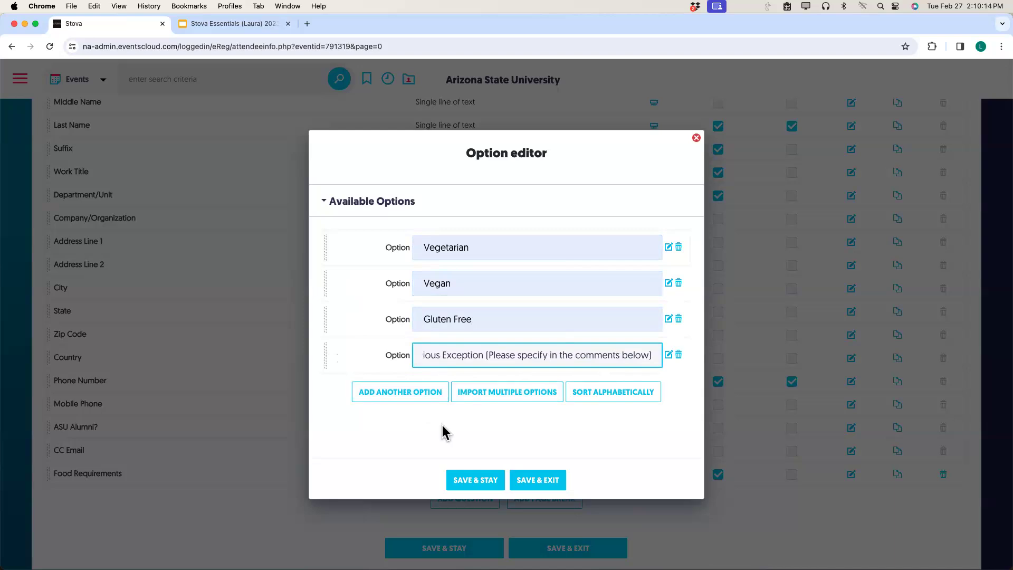
{"action": "left_click", "coordinate": [536, 488]}
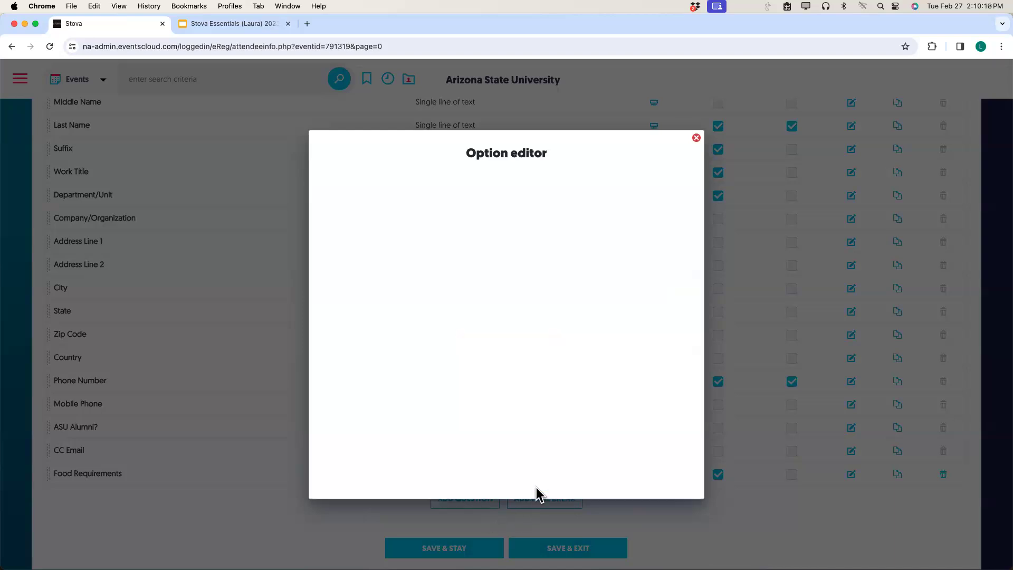
Limit Food Requirements to the Faculty category, move it below Phone Number, and save.
{"action": "scroll", "coordinate": [487, 474], "scroll_direction": "down", "scroll_amount": 1}
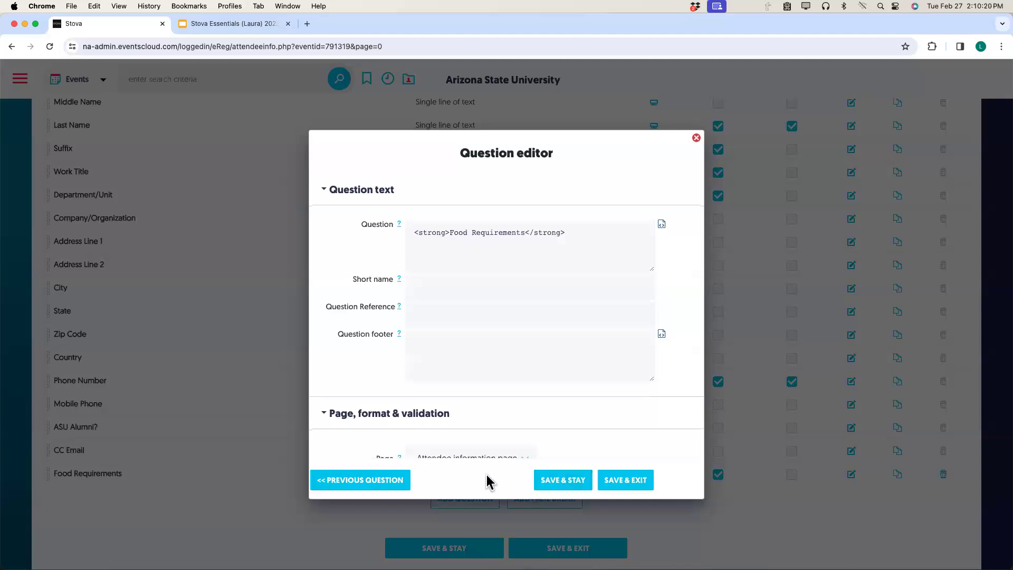
{"action": "scroll", "coordinate": [488, 481], "scroll_direction": "down", "scroll_amount": 9}
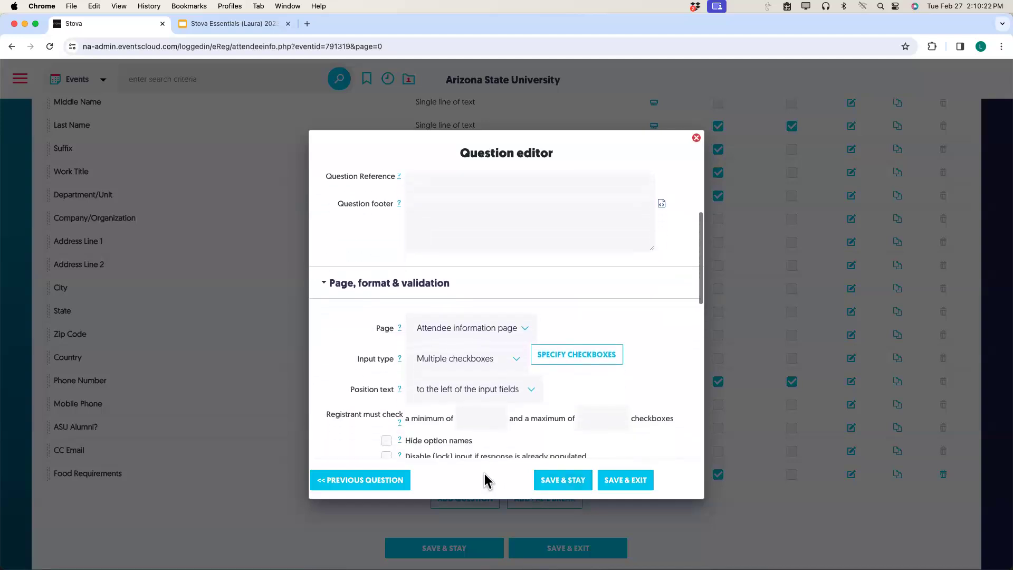
{"action": "scroll", "coordinate": [486, 482], "scroll_direction": "down", "scroll_amount": 4}
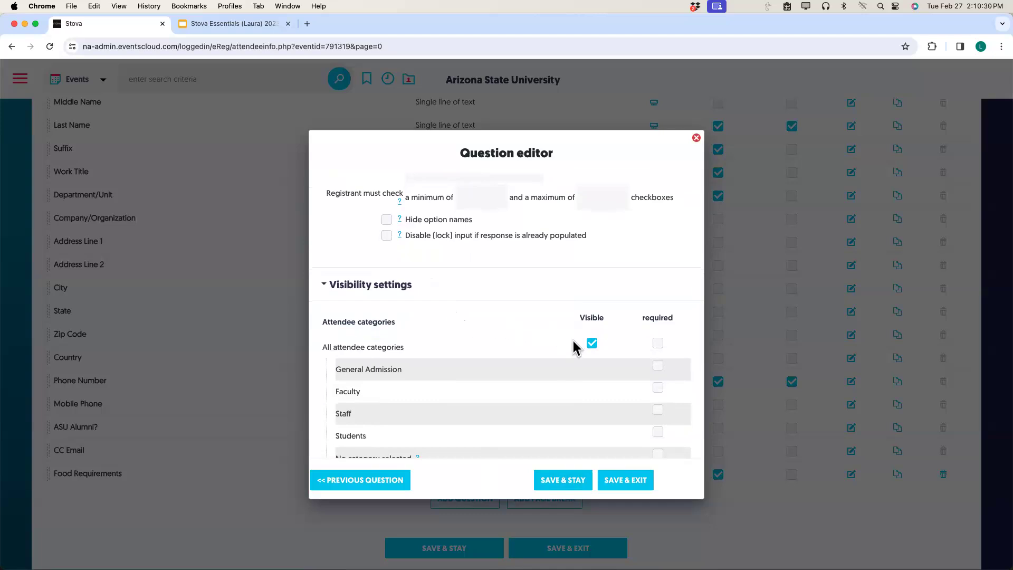
{"action": "left_click", "coordinate": [592, 344]}
{"action": "left_click", "coordinate": [592, 390]}
{"action": "left_click", "coordinate": [614, 481]}
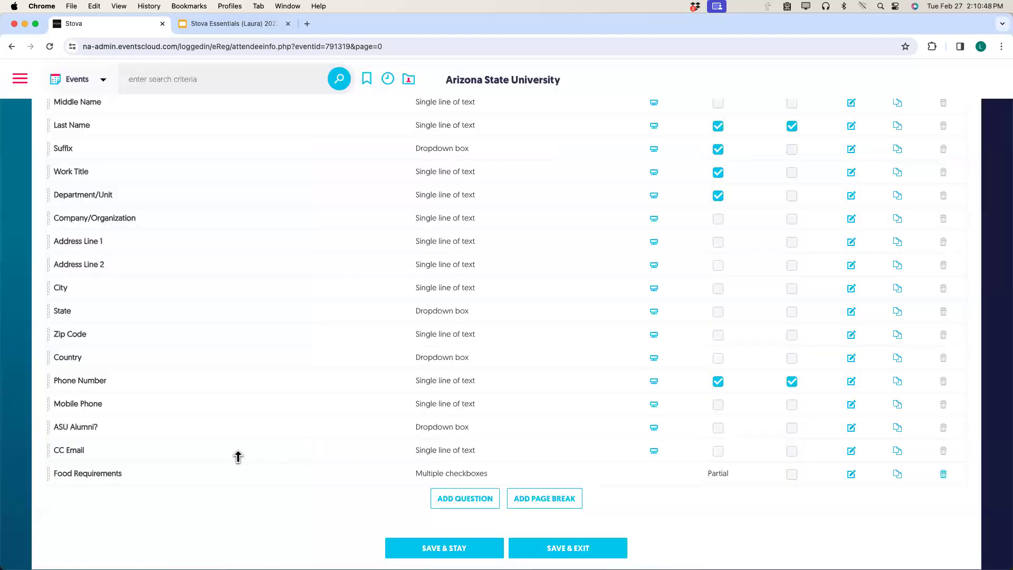
{"action": "left_click_drag", "start_coordinate": [48, 475], "coordinate": [51, 404]}
{"action": "left_click", "coordinate": [444, 547]}
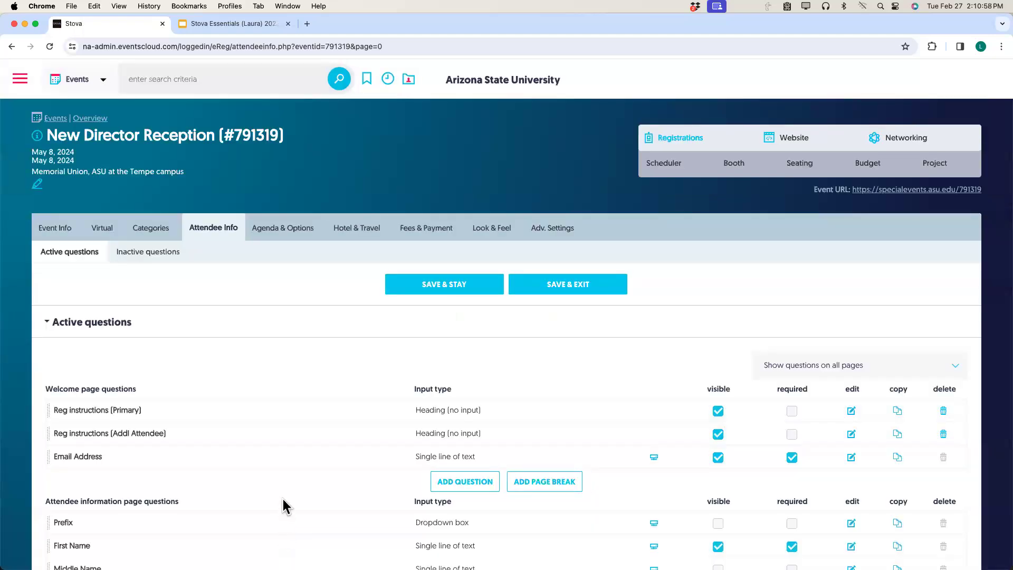
Open the event's registration preview from the Registrations menu.
{"action": "scroll", "coordinate": [286, 506], "scroll_direction": "down", "scroll_amount": 3}
{"action": "scroll", "coordinate": [291, 499], "scroll_direction": "up", "scroll_amount": 3}
{"action": "mouse_move", "coordinate": [694, 136]}
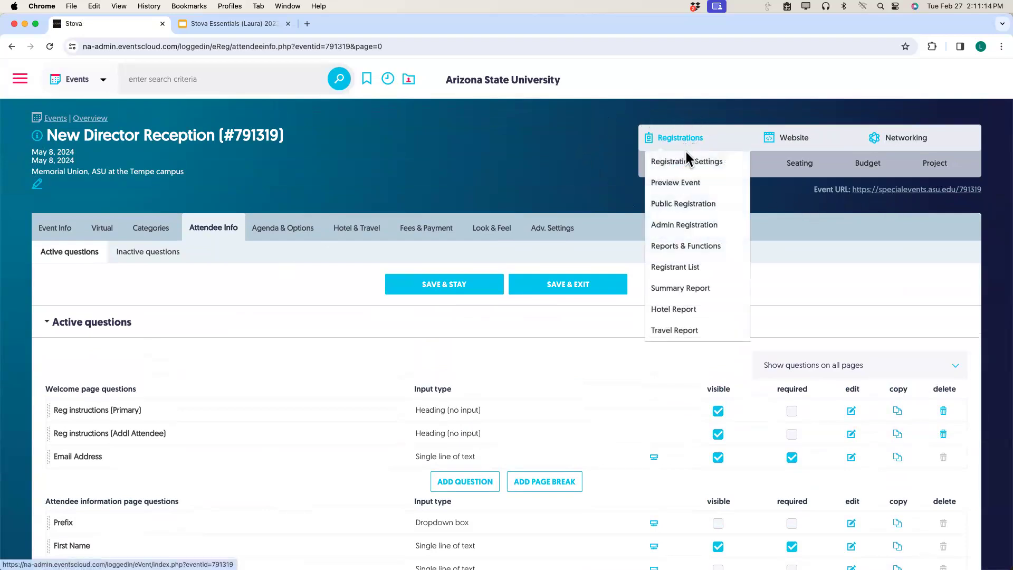
{"action": "left_click", "coordinate": [676, 183]}
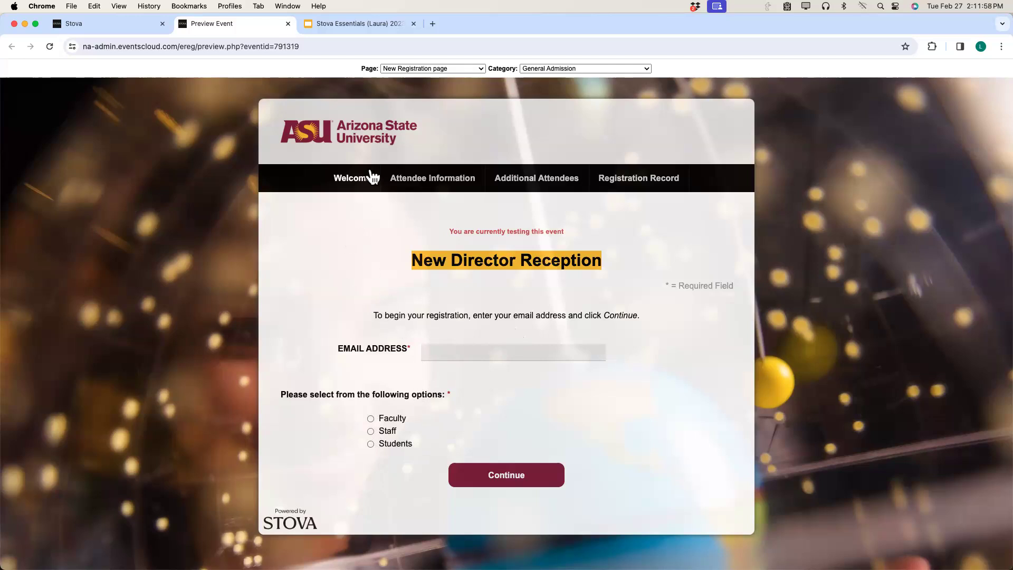
Preview the Attendee Information page as a Faculty registrant, then return to the Stova tab.
{"action": "left_click", "coordinate": [462, 68]}
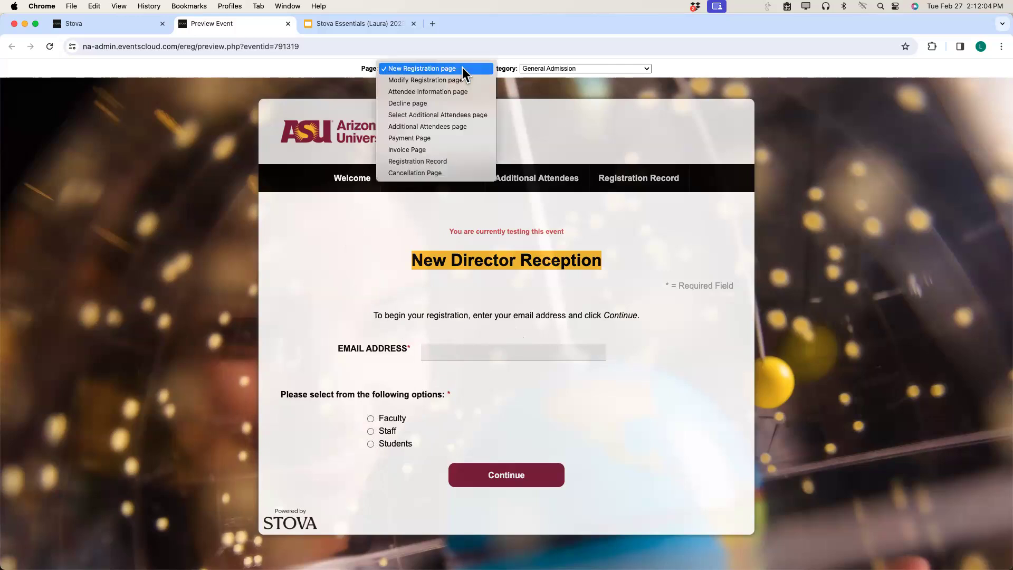
{"action": "left_click", "coordinate": [456, 90]}
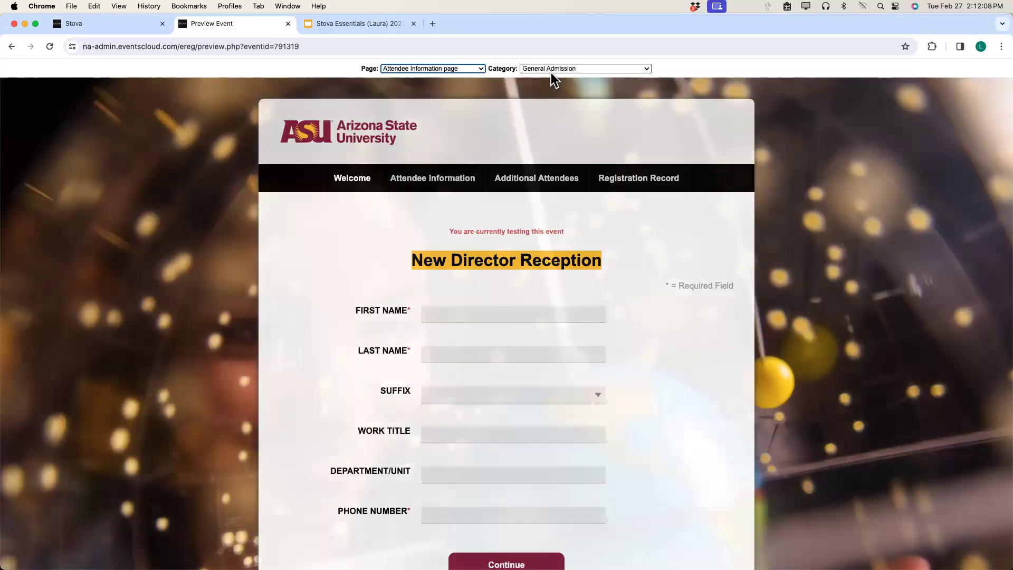
{"action": "left_click", "coordinate": [553, 70]}
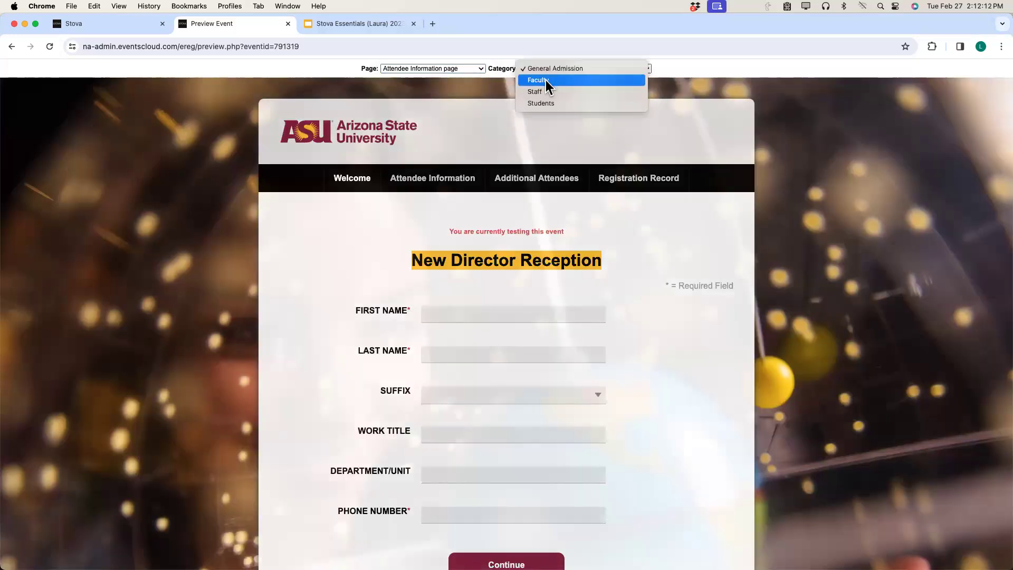
{"action": "left_click", "coordinate": [546, 80]}
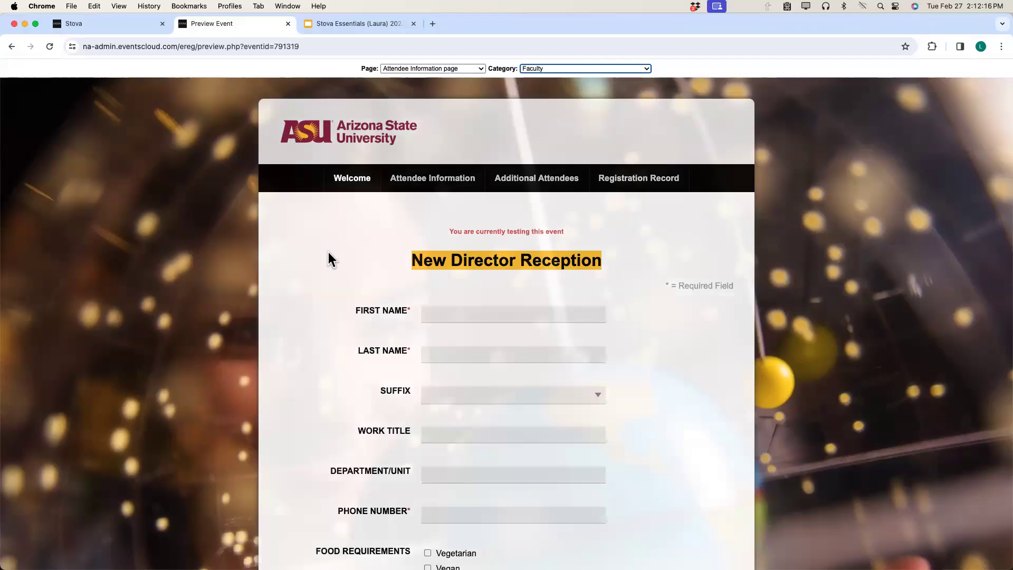
{"action": "scroll", "coordinate": [327, 262], "scroll_direction": "down", "scroll_amount": 5}
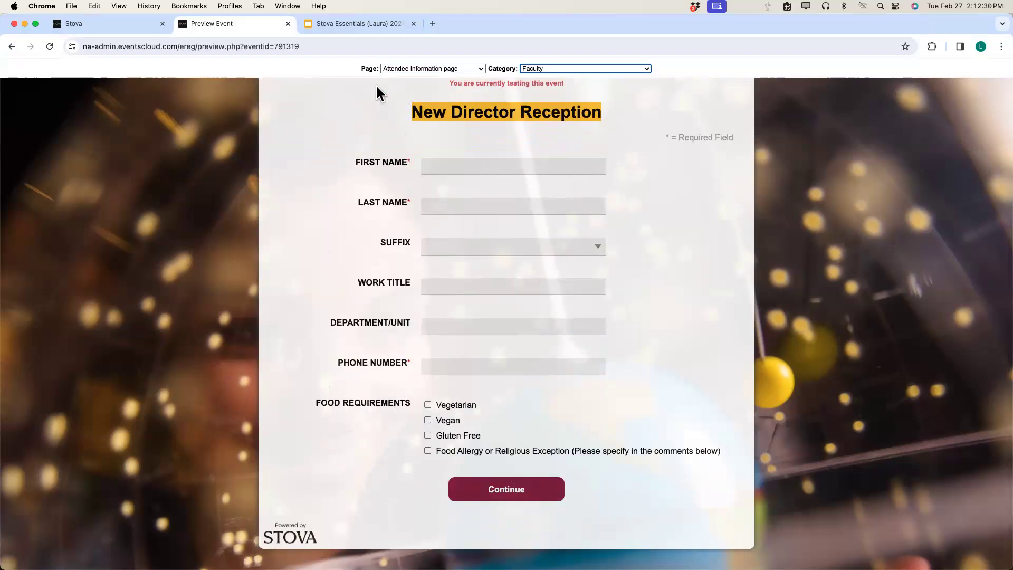
{"action": "scroll", "coordinate": [327, 164], "scroll_direction": "up", "scroll_amount": 3}
{"action": "scroll", "coordinate": [327, 163], "scroll_direction": "up", "scroll_amount": 2}
{"action": "left_click", "coordinate": [107, 25]}
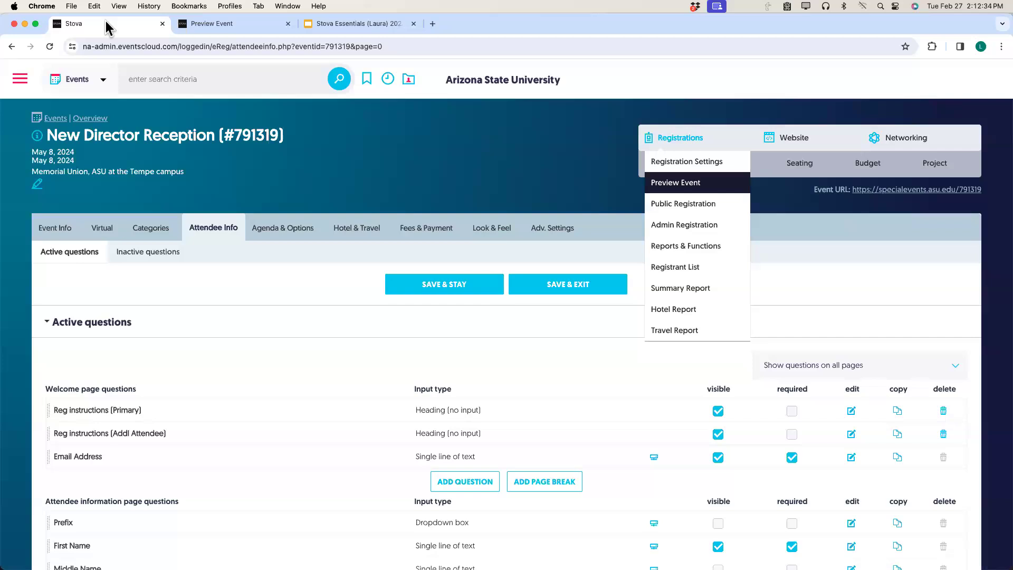
Add a new non-bold 'Comments/Questions' heading question after CC Email and save it.
{"action": "scroll", "coordinate": [340, 163], "scroll_direction": "down", "scroll_amount": 1}
{"action": "scroll", "coordinate": [342, 165], "scroll_direction": "down", "scroll_amount": 10}
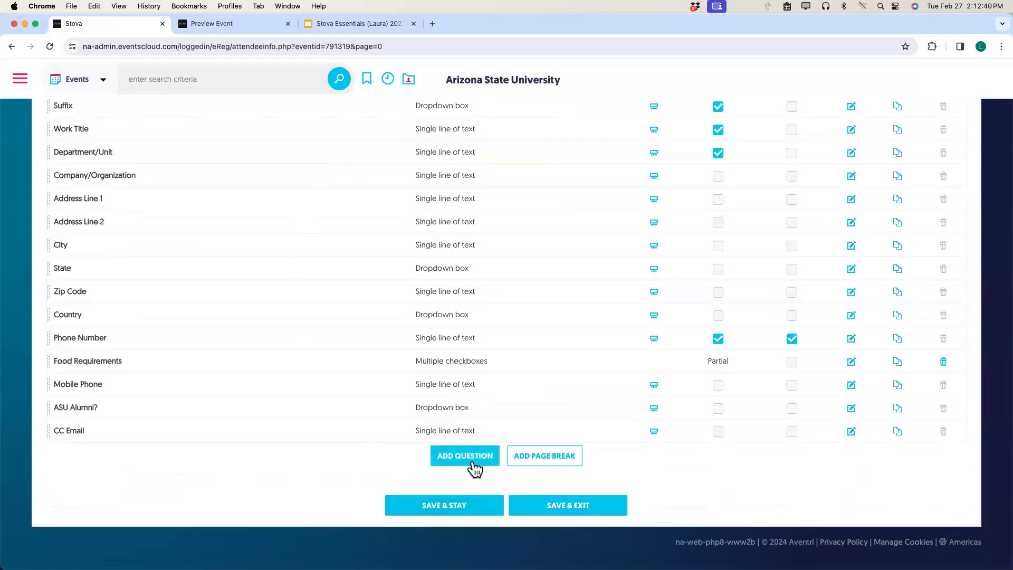
{"action": "left_click", "coordinate": [472, 461]}
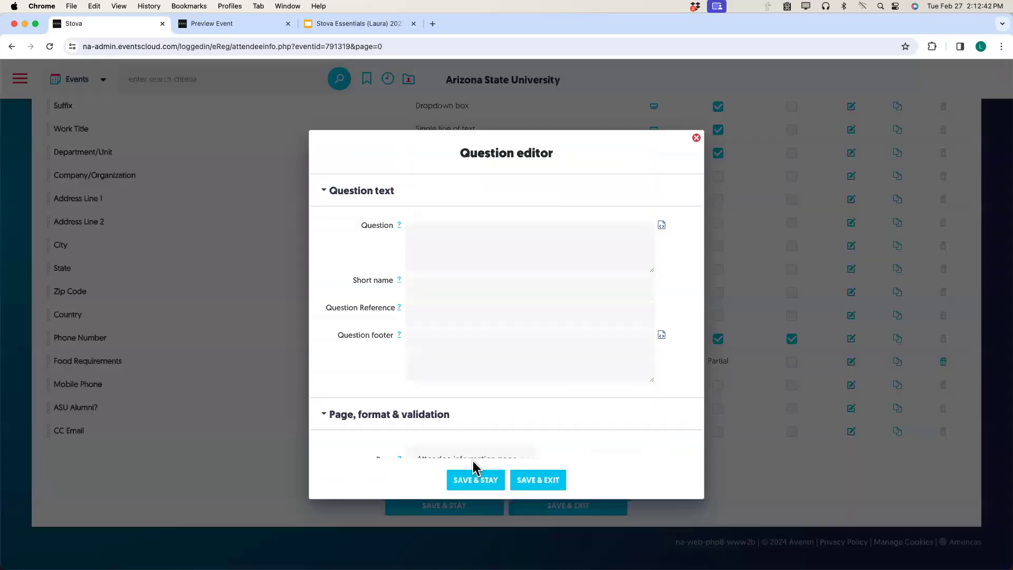
{"action": "left_click", "coordinate": [661, 226]}
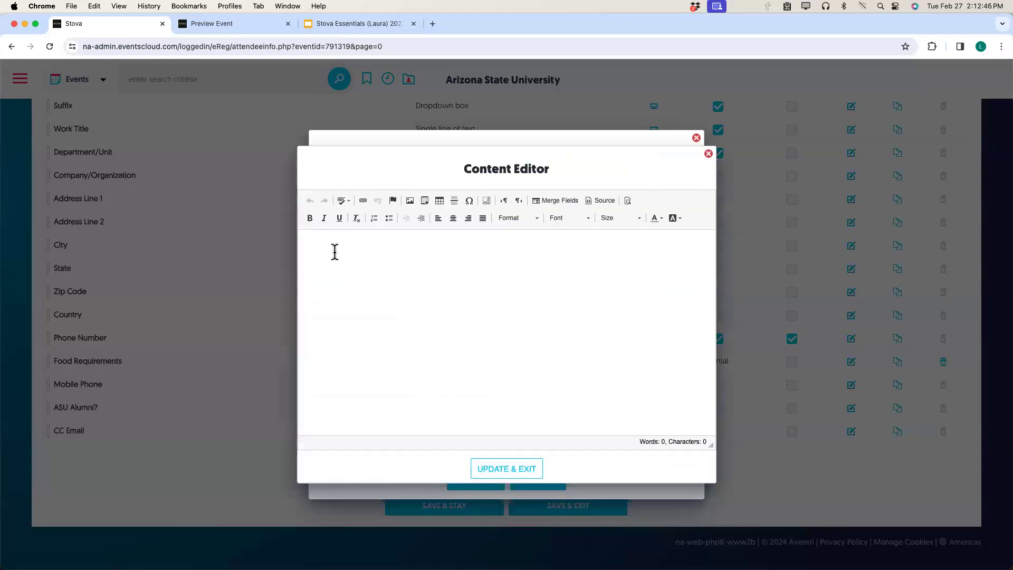
{"action": "left_click", "coordinate": [309, 218]}
{"action": "key", "text": "super+b"}
{"action": "type", "text": "Comments/Questions"}
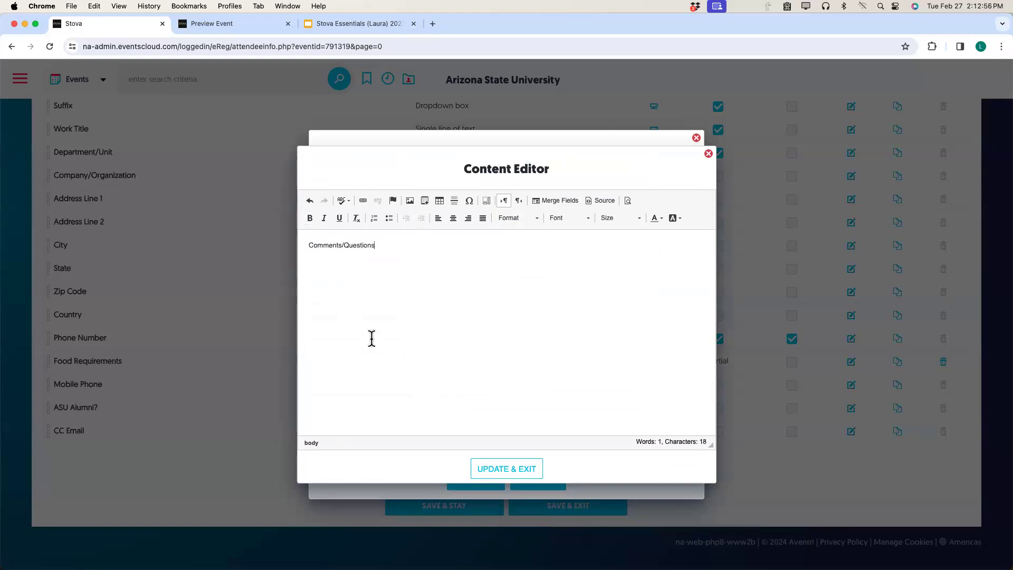
{"action": "left_click", "coordinate": [510, 469]}
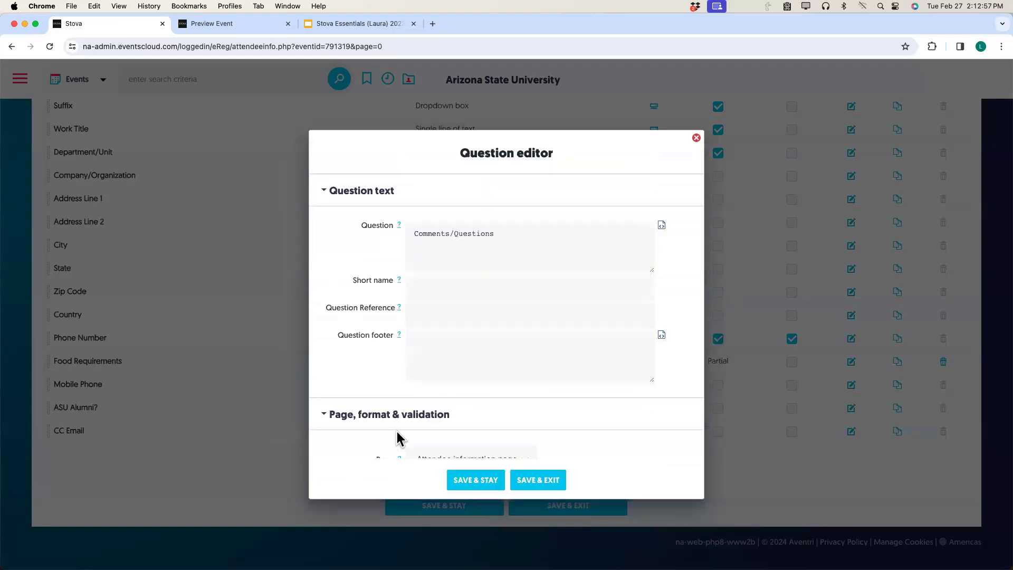
{"action": "left_click", "coordinate": [534, 480]}
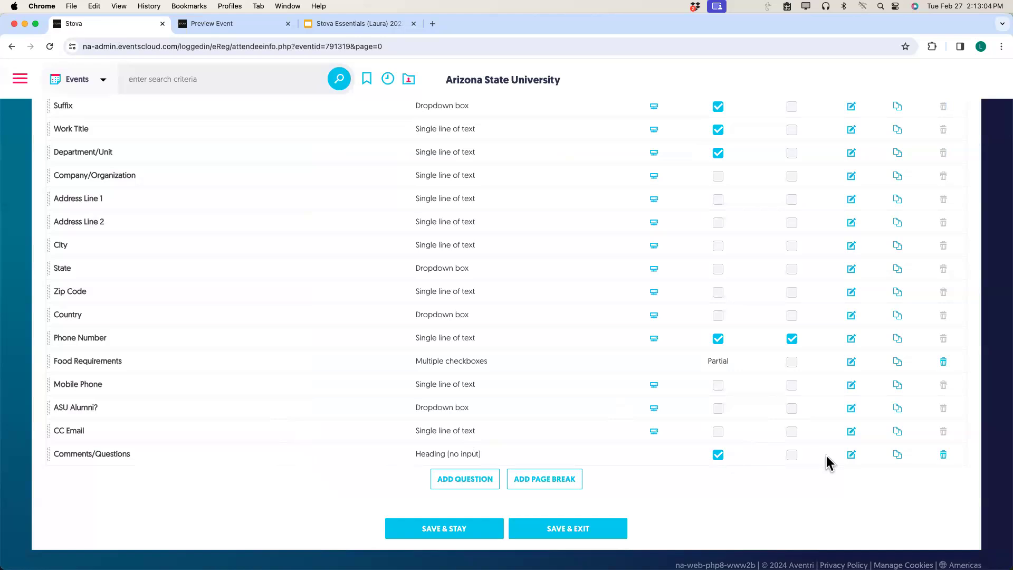
{"action": "left_click", "coordinate": [852, 454]}
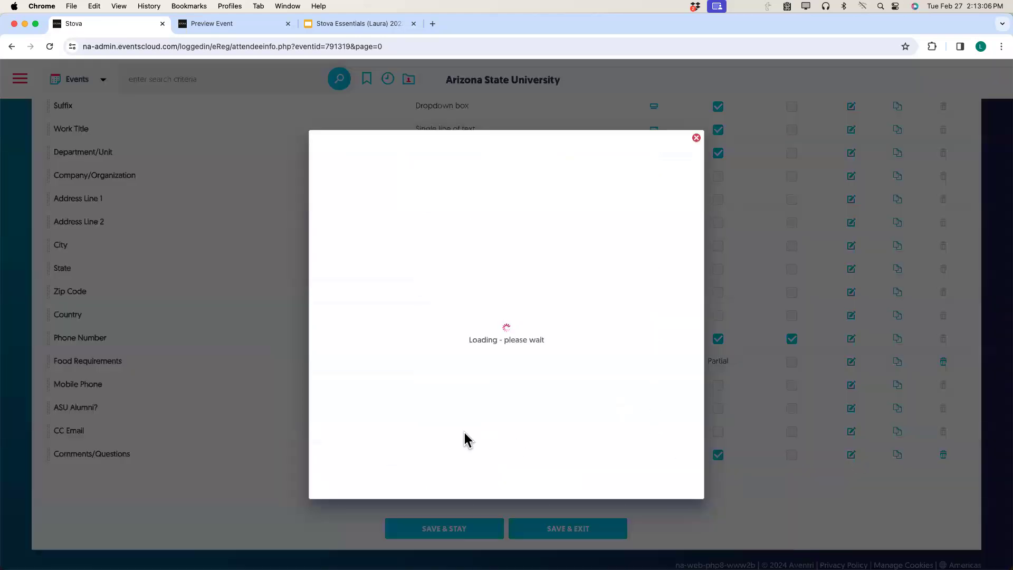
Change the Comments/Questions input type to Single line of text and save it.
{"action": "scroll", "coordinate": [323, 351], "scroll_direction": "down", "scroll_amount": 5}
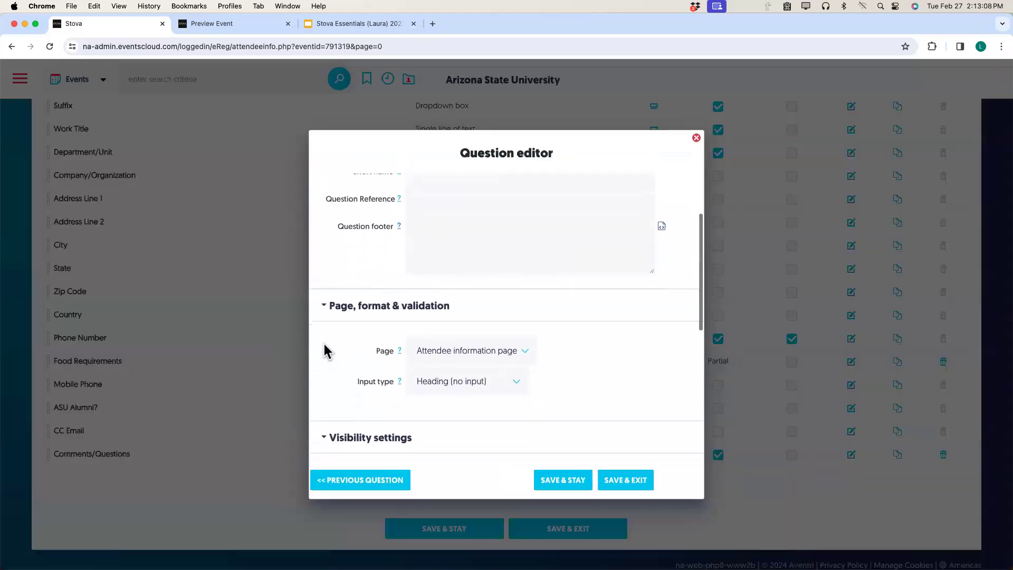
{"action": "scroll", "coordinate": [323, 350], "scroll_direction": "down", "scroll_amount": 1}
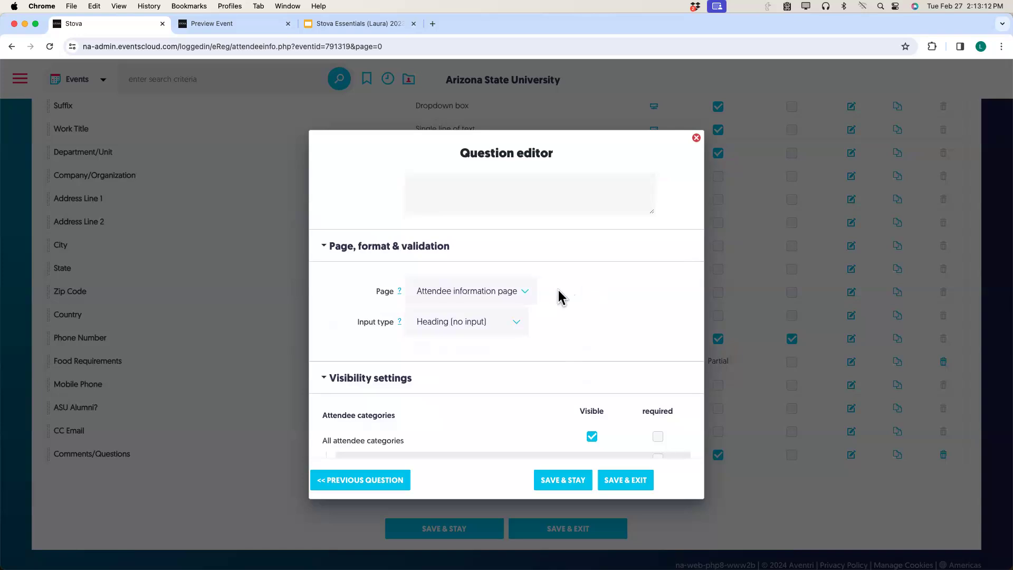
{"action": "left_click", "coordinate": [522, 321]}
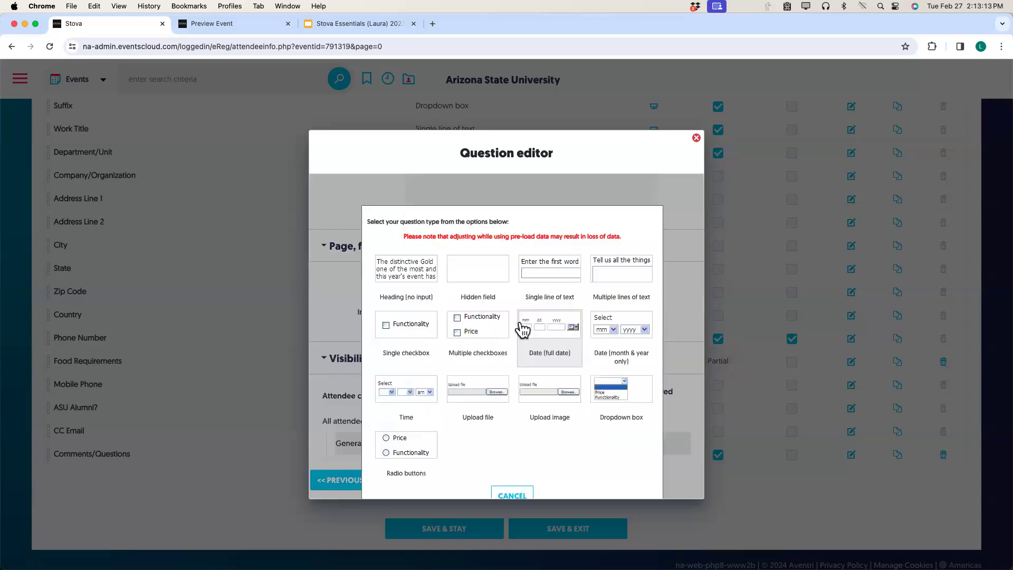
{"action": "left_click", "coordinate": [569, 280]}
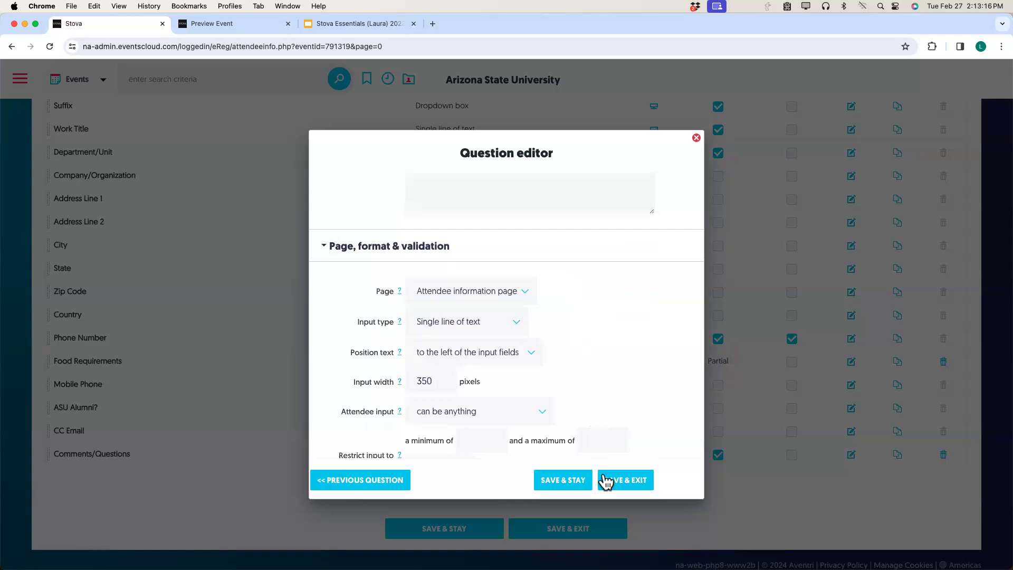
{"action": "left_click", "coordinate": [626, 480]}
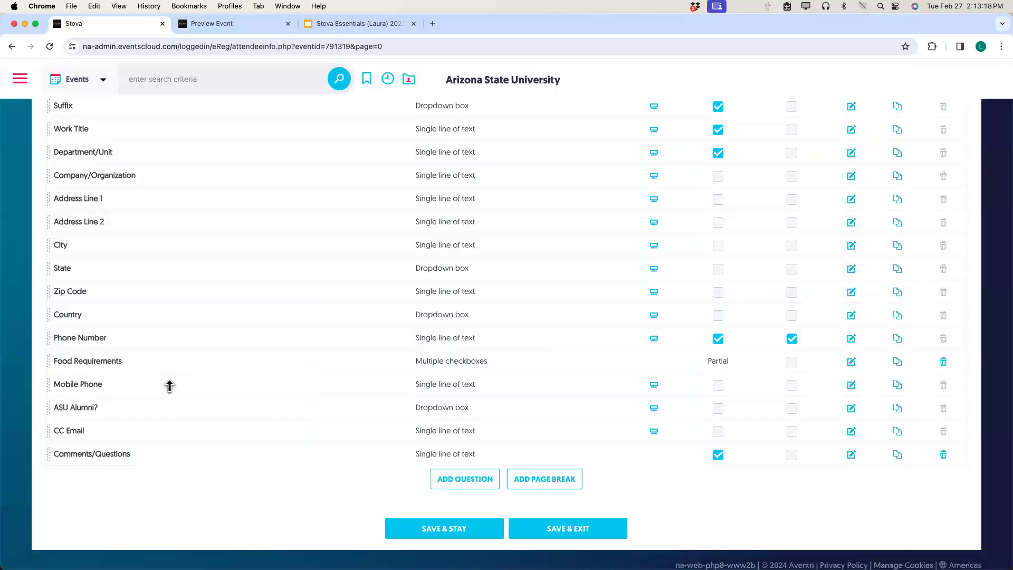
Move Comments/Questions below Food Requirements, save the order, and reload the registration preview.
{"action": "left_click_drag", "start_coordinate": [47, 452], "coordinate": [49, 385]}
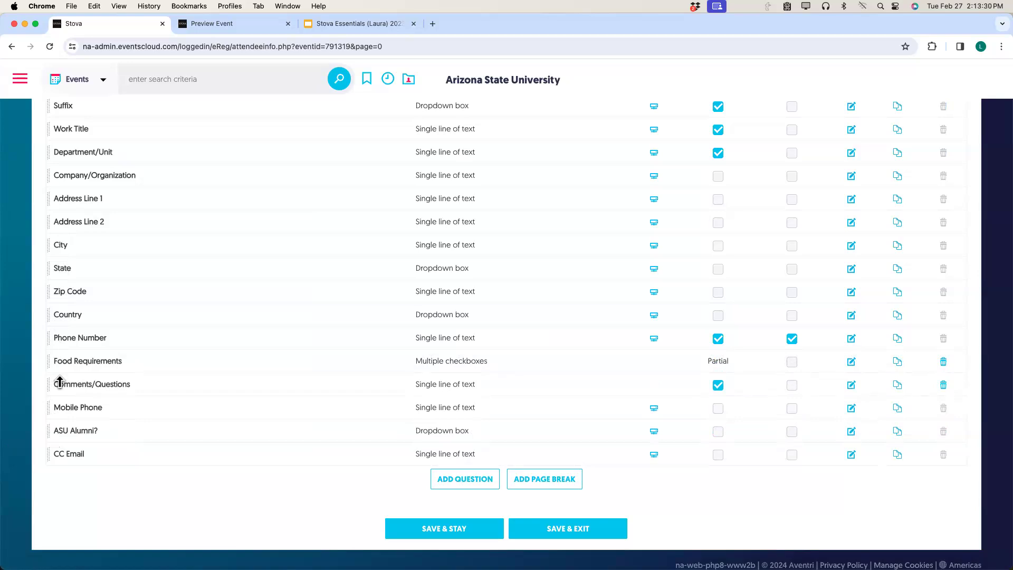
{"action": "left_click", "coordinate": [422, 528]}
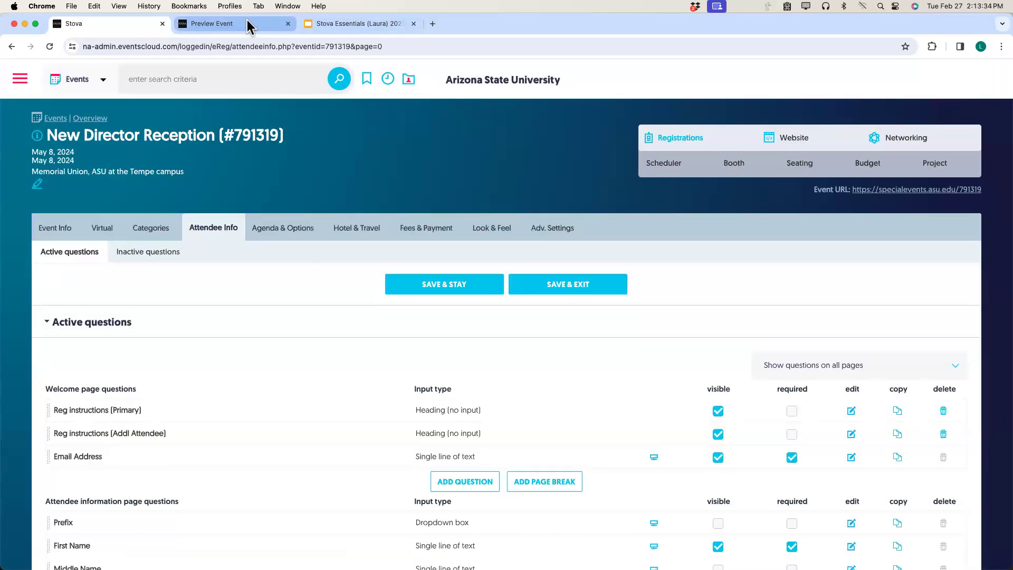
{"action": "left_click", "coordinate": [248, 27]}
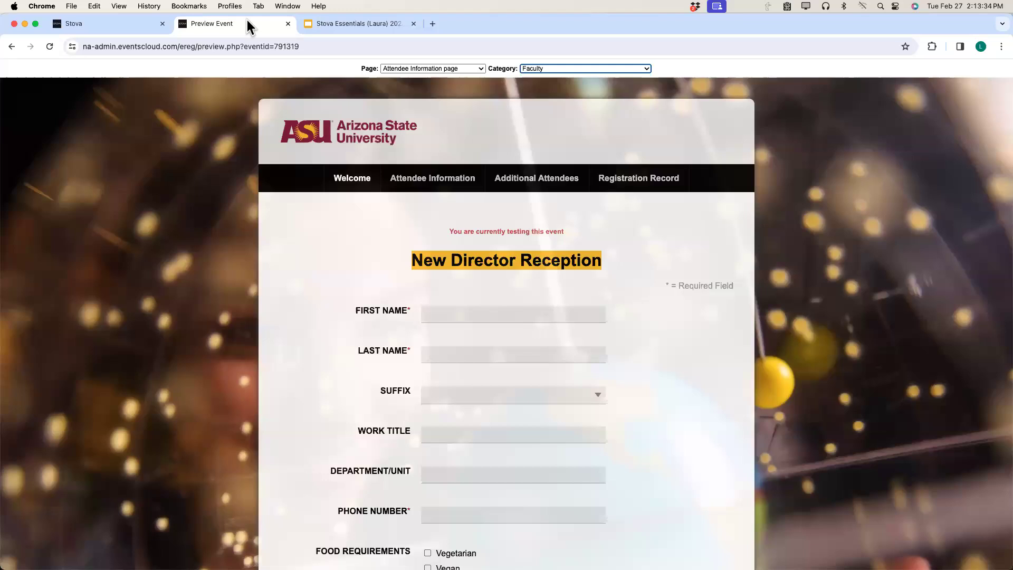
{"action": "left_click", "coordinate": [49, 46]}
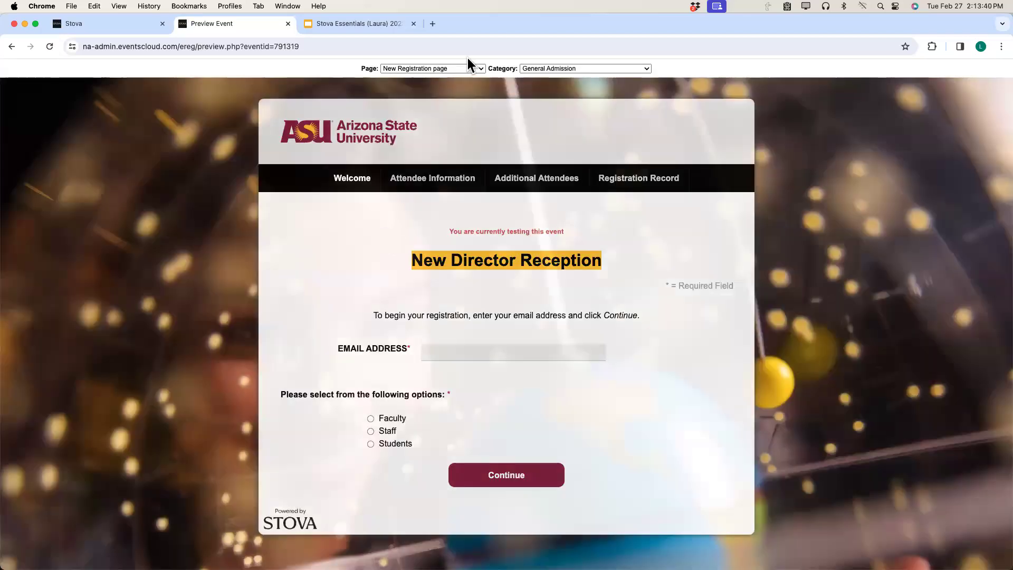
Preview the Attendee Information page as Faculty and check the Comments/Questions box below Food Requirements.
{"action": "left_click", "coordinate": [455, 69]}
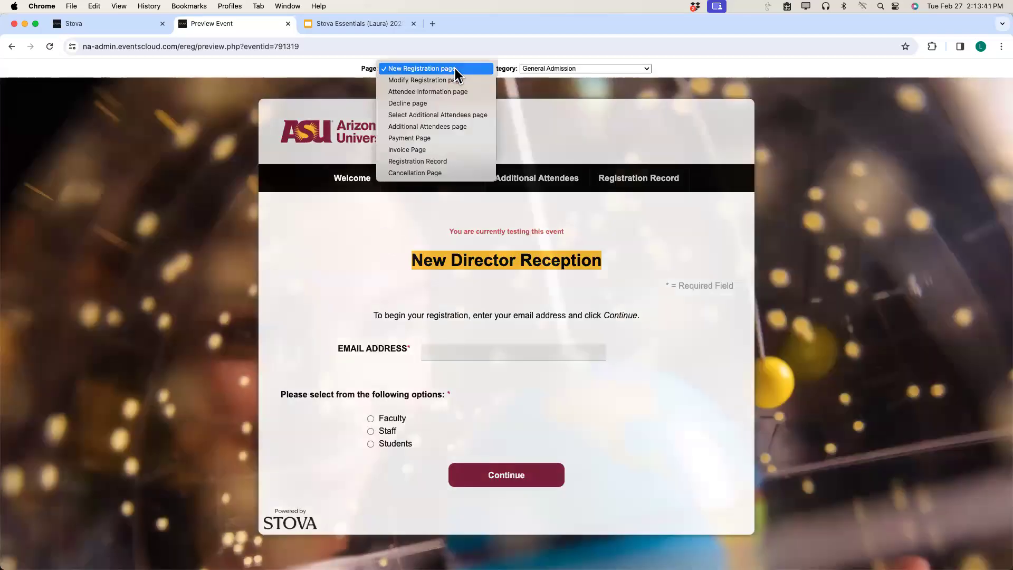
{"action": "left_click", "coordinate": [433, 91]}
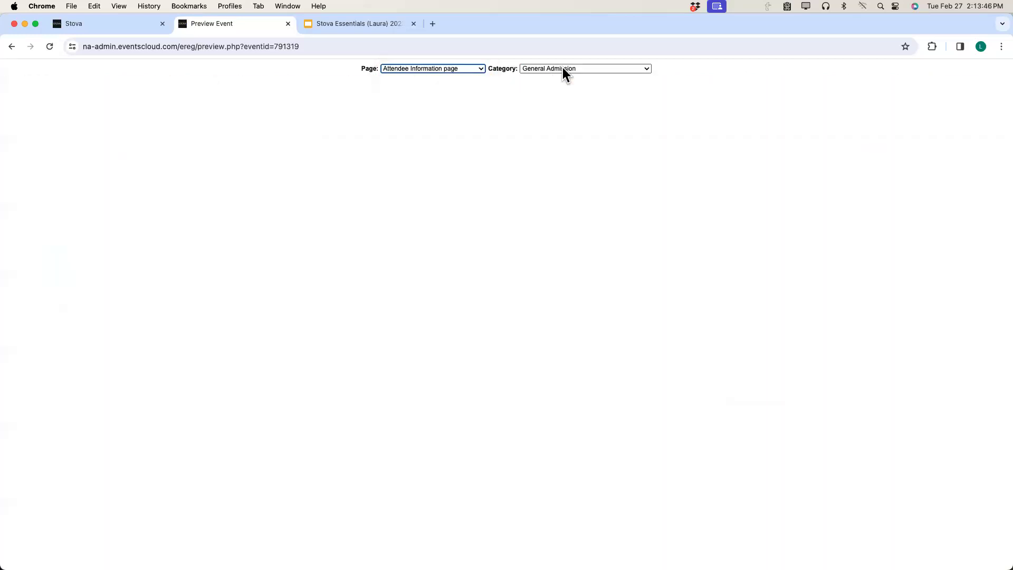
{"action": "left_click", "coordinate": [562, 68]}
{"action": "left_click", "coordinate": [553, 80]}
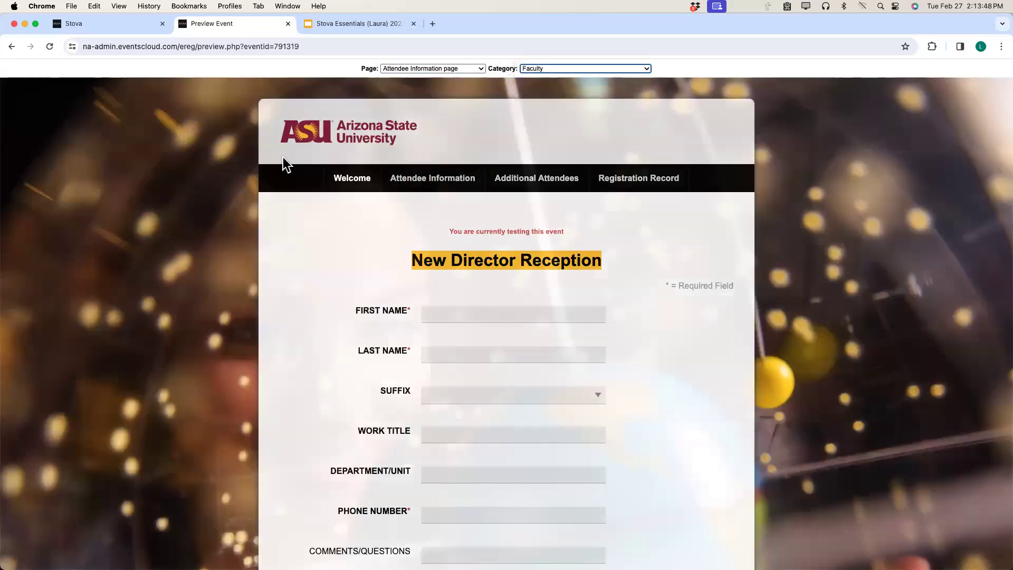
{"action": "scroll", "coordinate": [305, 217], "scroll_direction": "down", "scroll_amount": 4}
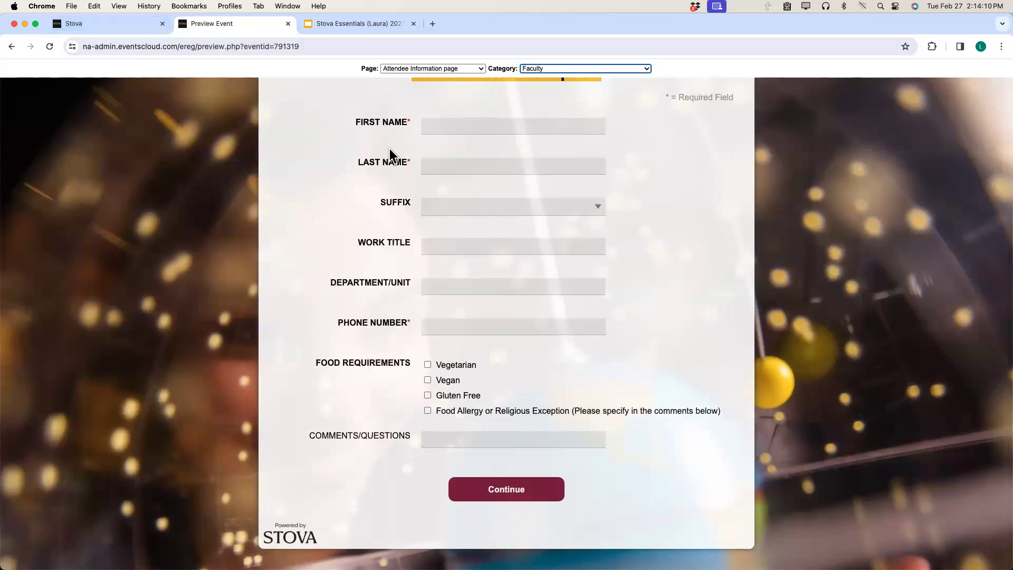
{"action": "scroll", "coordinate": [338, 299], "scroll_direction": "up", "scroll_amount": 4}
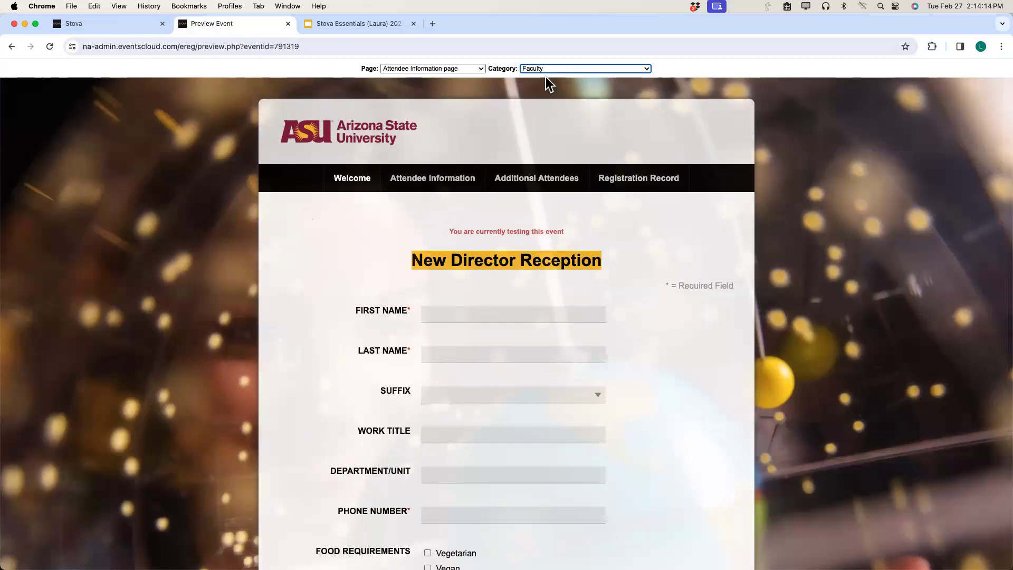
Preview and review the registration form as Staff, then return to the event admin.
{"action": "left_click", "coordinate": [567, 68]}
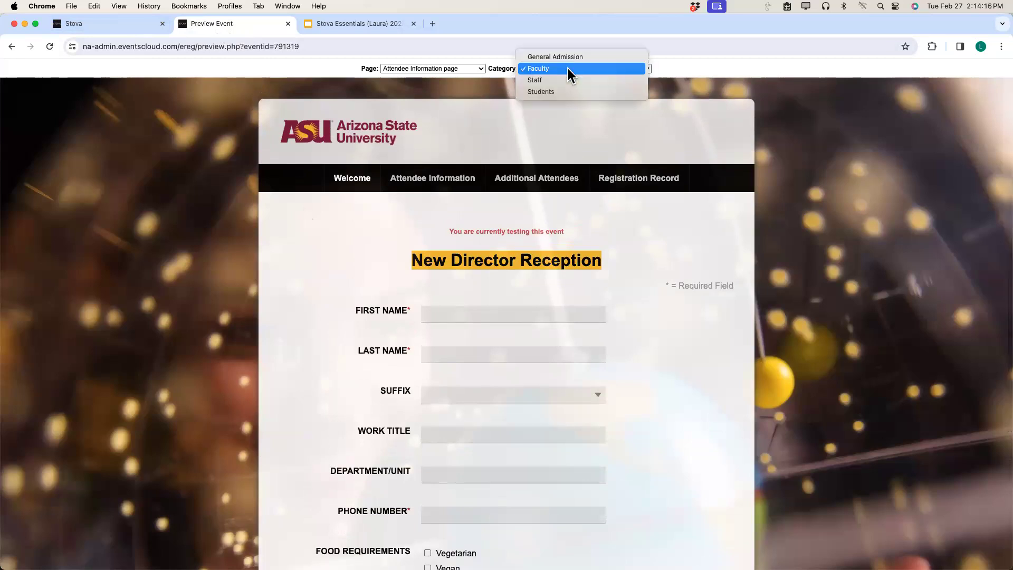
{"action": "left_click", "coordinate": [563, 81]}
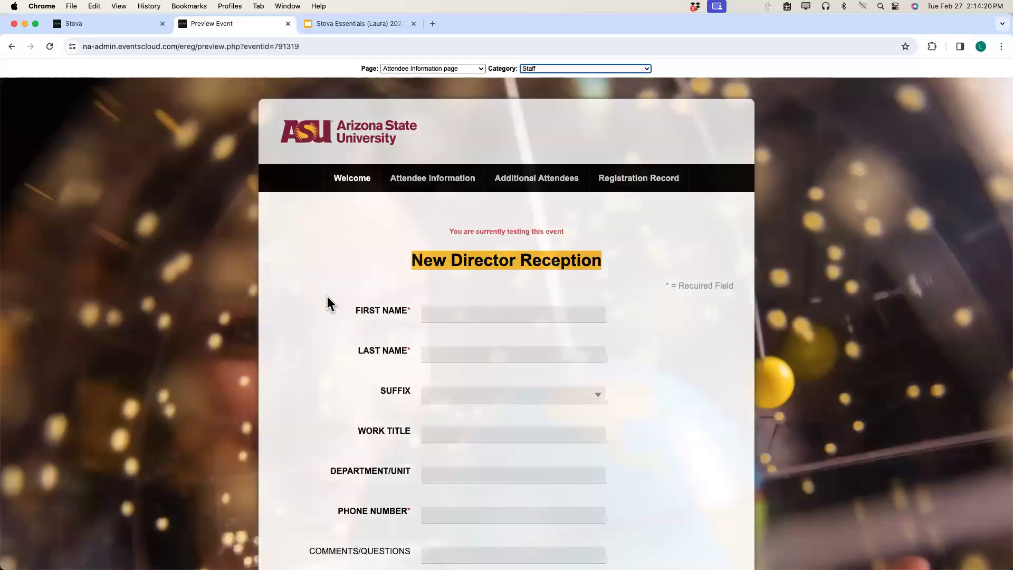
{"action": "scroll", "coordinate": [340, 317], "scroll_direction": "down", "scroll_amount": 3}
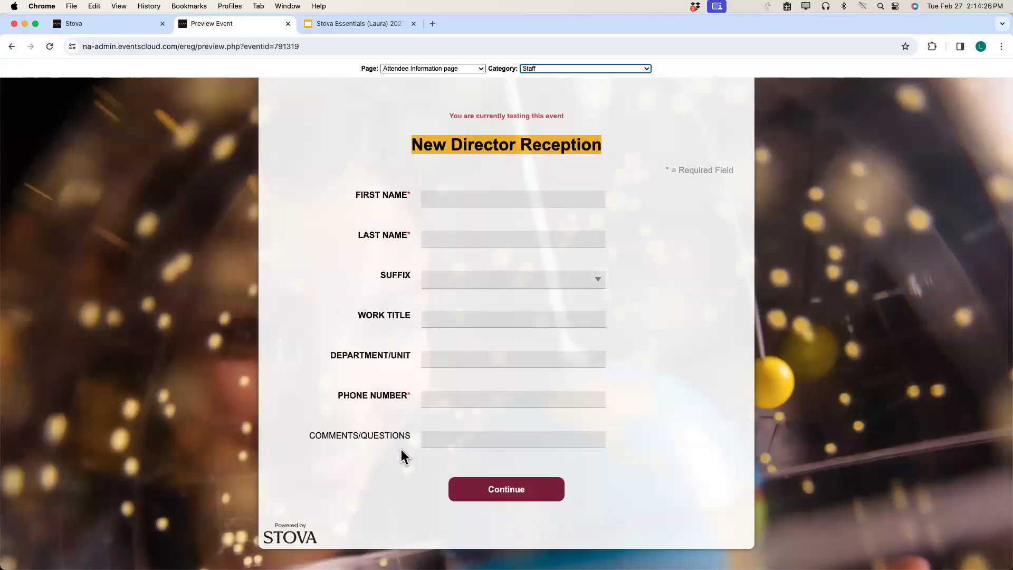
{"action": "scroll", "coordinate": [325, 389], "scroll_direction": "up", "scroll_amount": 3}
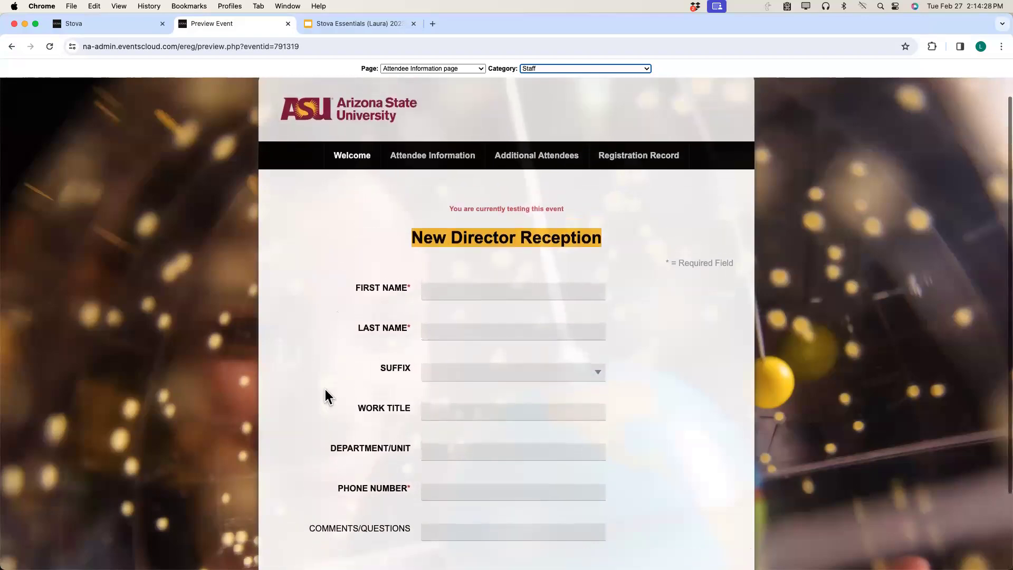
{"action": "left_click", "coordinate": [125, 26]}
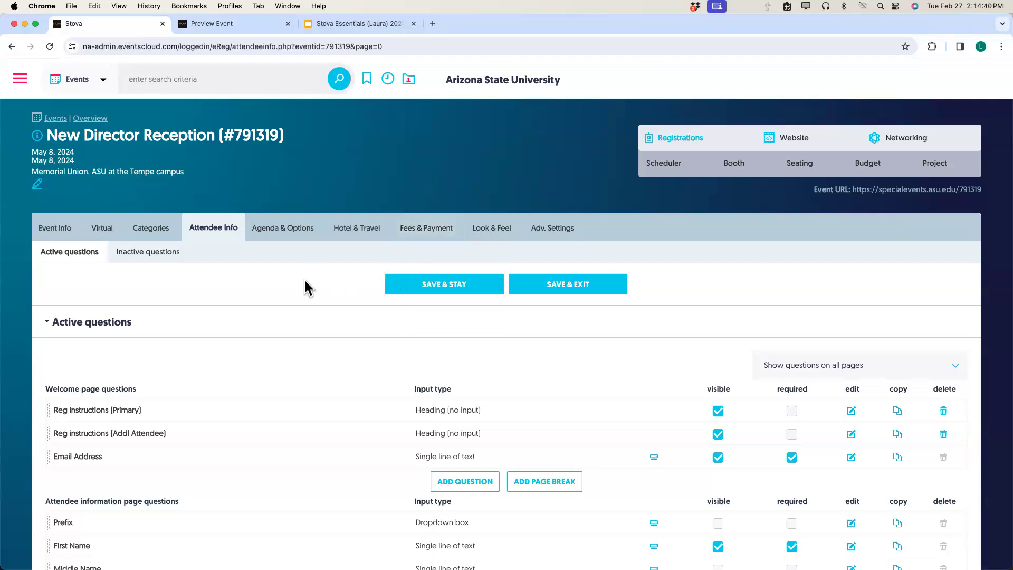
Go to the Agenda/Sessions page under Agenda & Options, which lists no sessions yet.
{"action": "scroll", "coordinate": [307, 288], "scroll_direction": "down", "scroll_amount": 5}
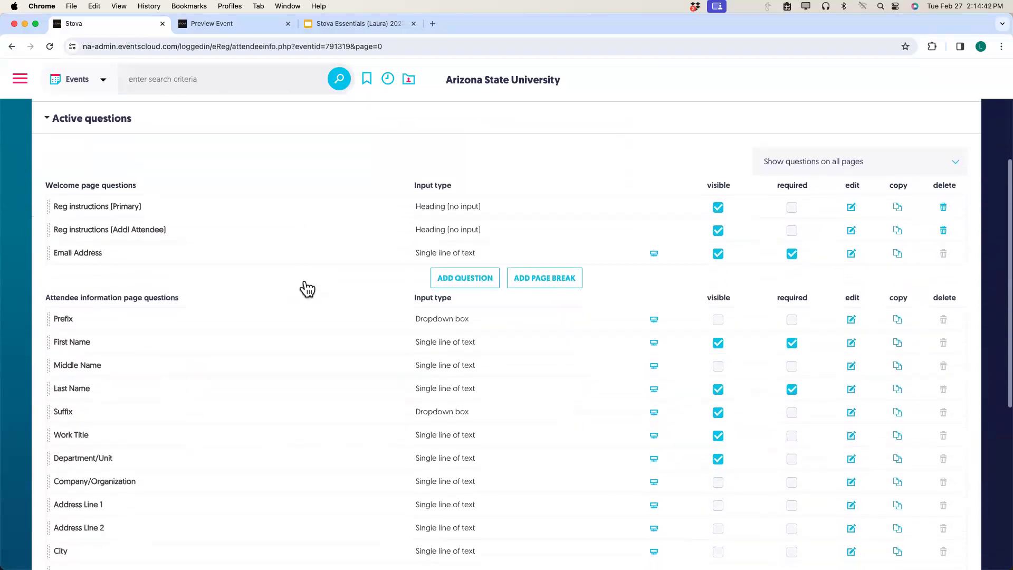
{"action": "scroll", "coordinate": [305, 280], "scroll_direction": "down", "scroll_amount": 3}
{"action": "scroll", "coordinate": [305, 281], "scroll_direction": "up", "scroll_amount": 5}
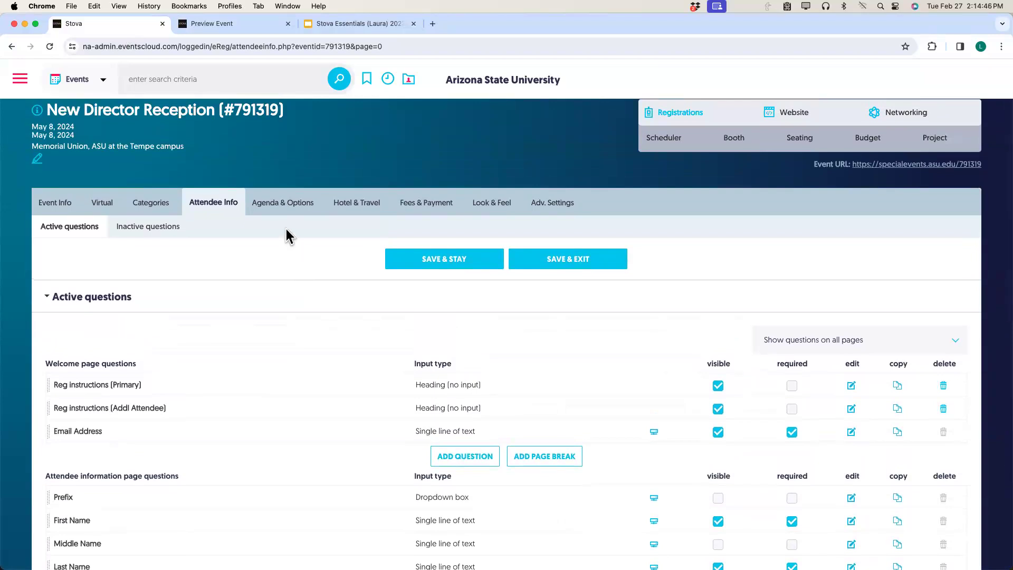
{"action": "mouse_move", "coordinate": [290, 208]}
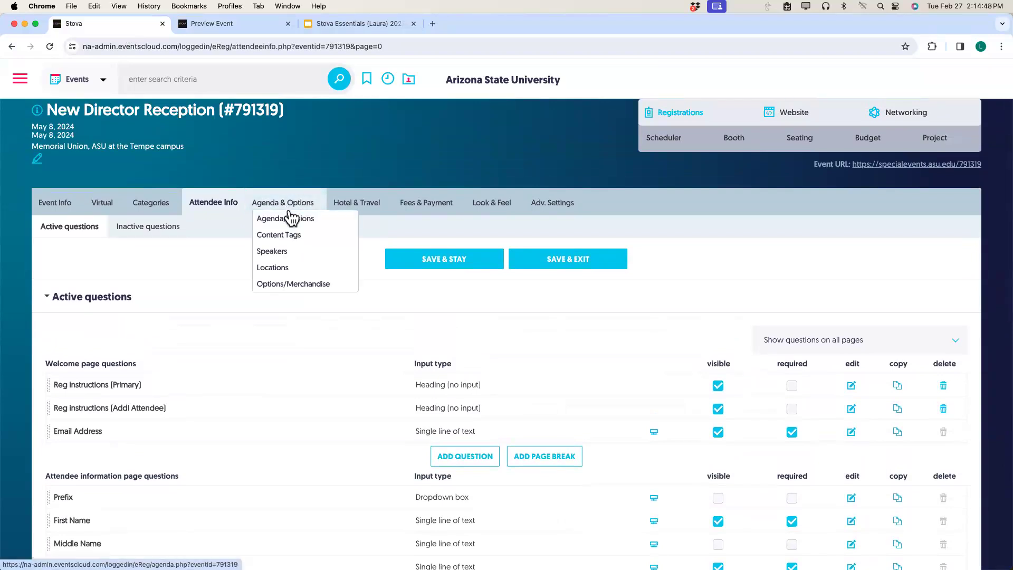
{"action": "left_click", "coordinate": [286, 219]}
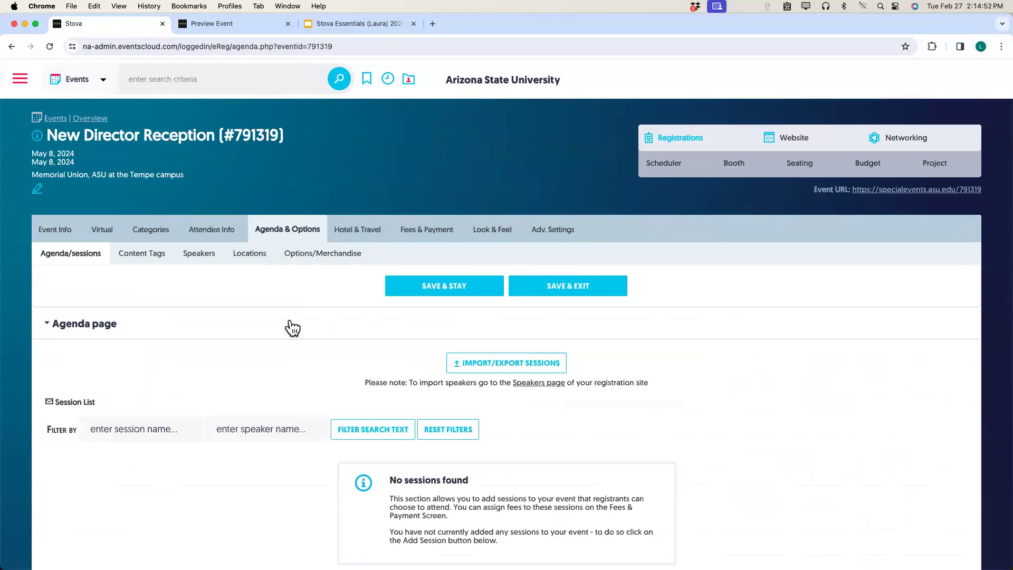
{"action": "scroll", "coordinate": [292, 326], "scroll_direction": "down", "scroll_amount": 3}
{"action": "scroll", "coordinate": [292, 326], "scroll_direction": "down", "scroll_amount": 2}
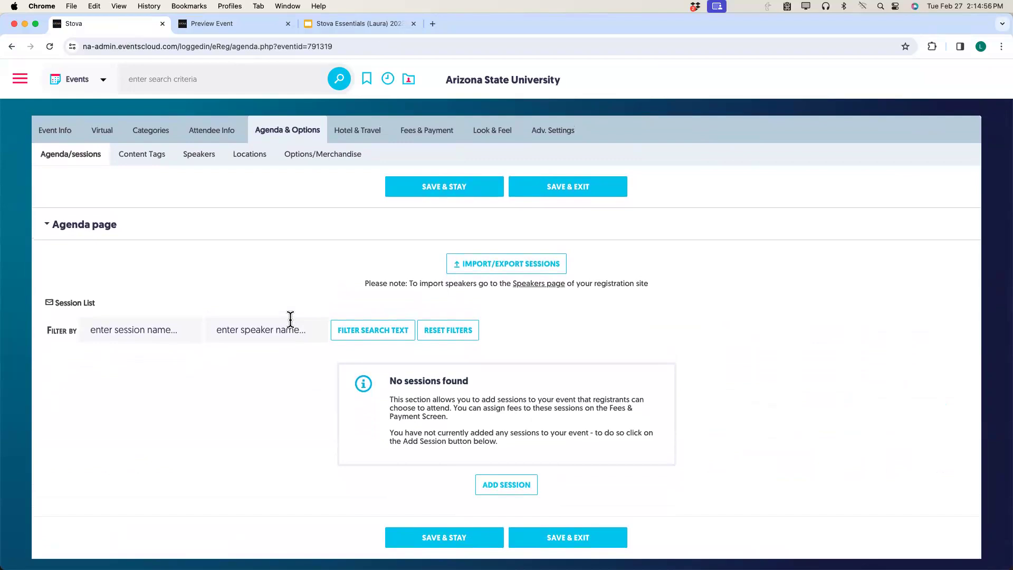
Add a new Single Session (Checkbox) session dated 05/08/2024.
{"action": "left_click", "coordinate": [501, 487]}
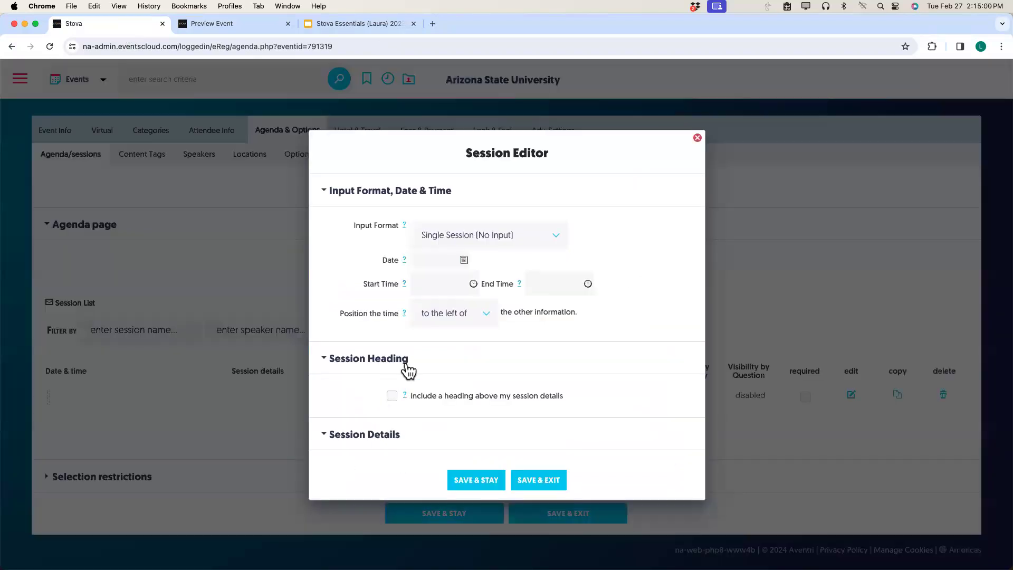
{"action": "left_click", "coordinate": [557, 235]}
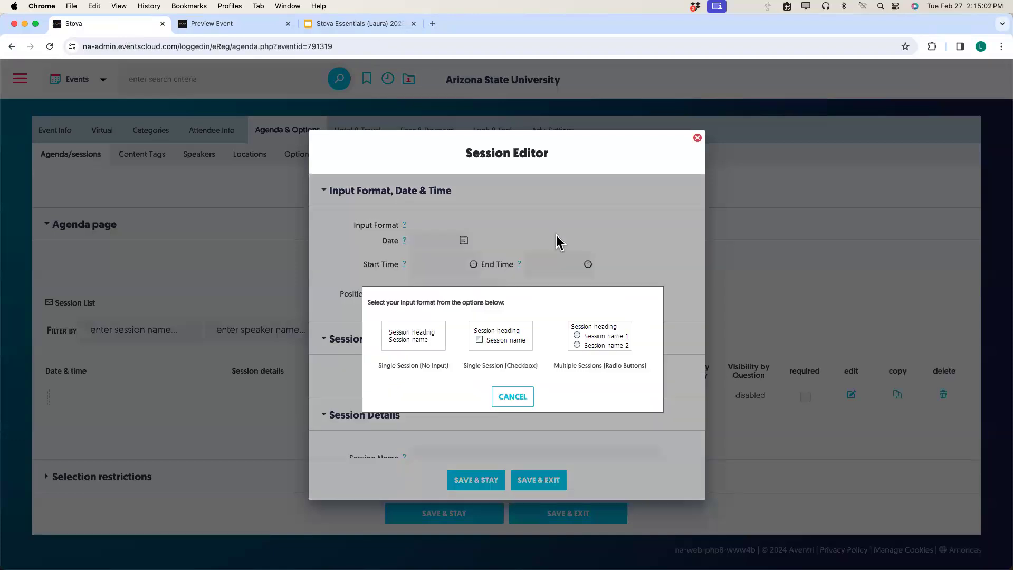
{"action": "left_click", "coordinate": [500, 344]}
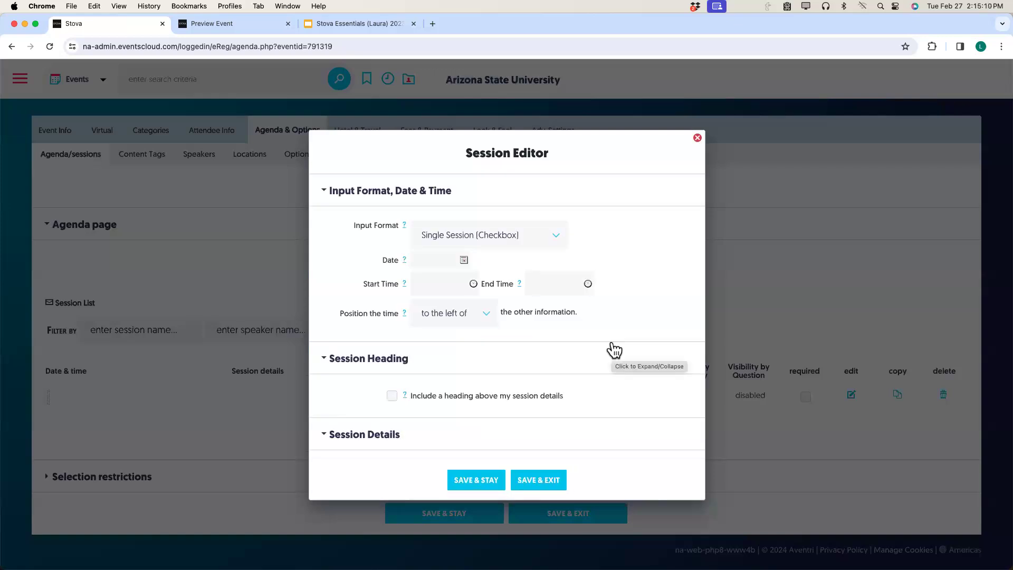
{"action": "left_click", "coordinate": [464, 260]}
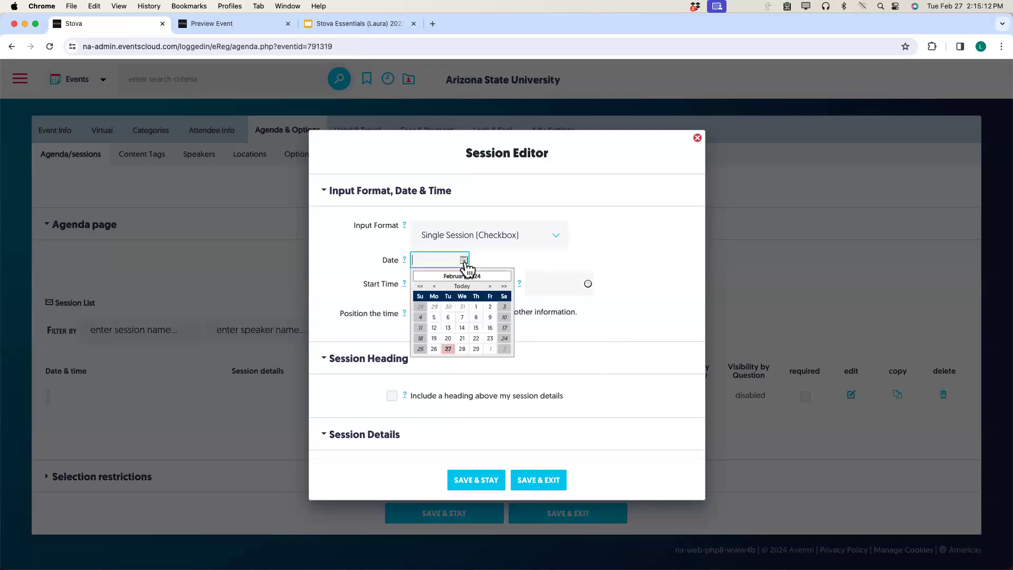
{"action": "left_click", "coordinate": [490, 286]}
{"action": "left_click", "coordinate": [491, 287]}
{"action": "left_click", "coordinate": [490, 287]}
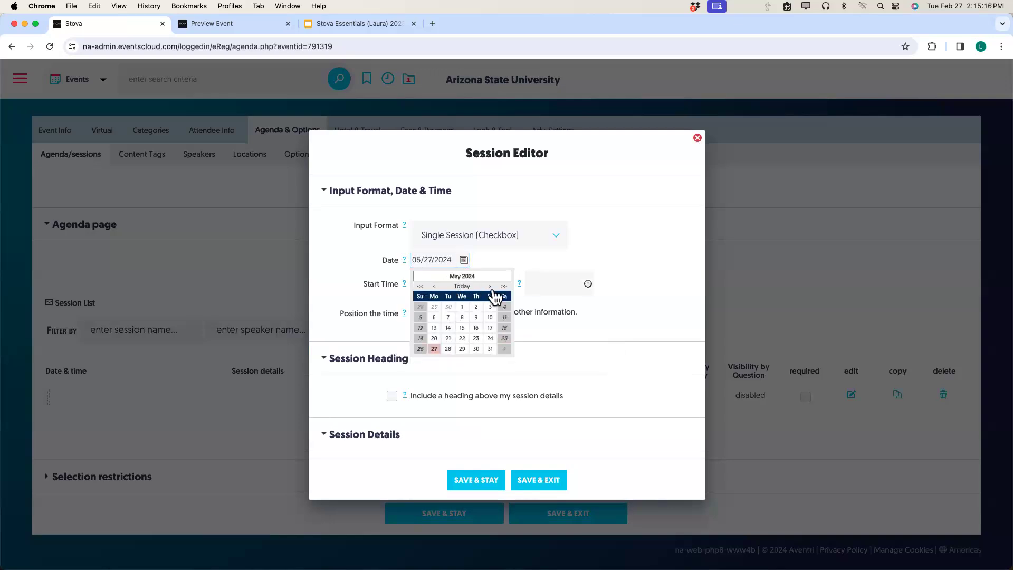
{"action": "left_click", "coordinate": [460, 318]}
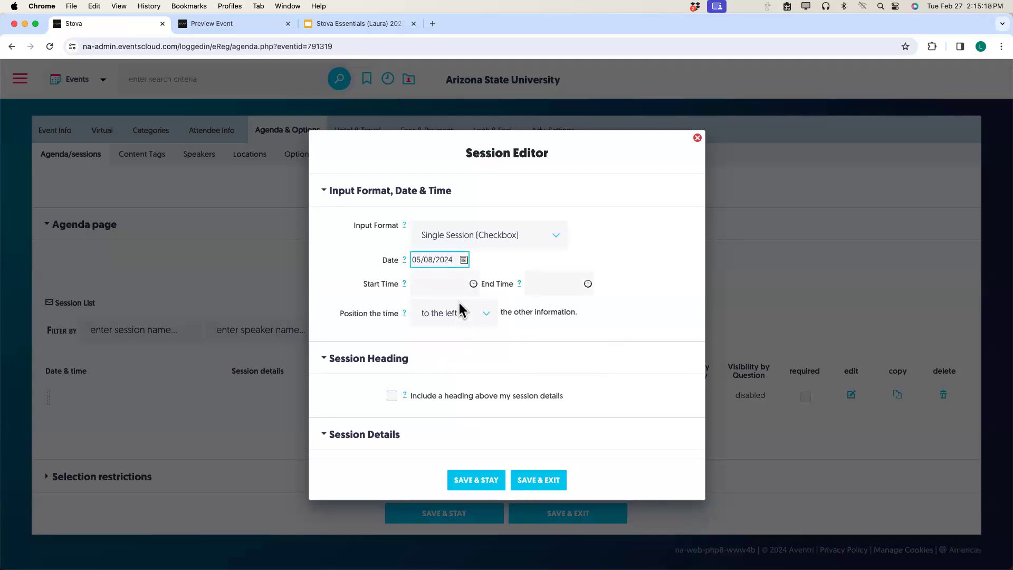
Set the session to run from 6:00 pm to 6:30 pm, keeping the input format.
{"action": "left_click", "coordinate": [465, 285]}
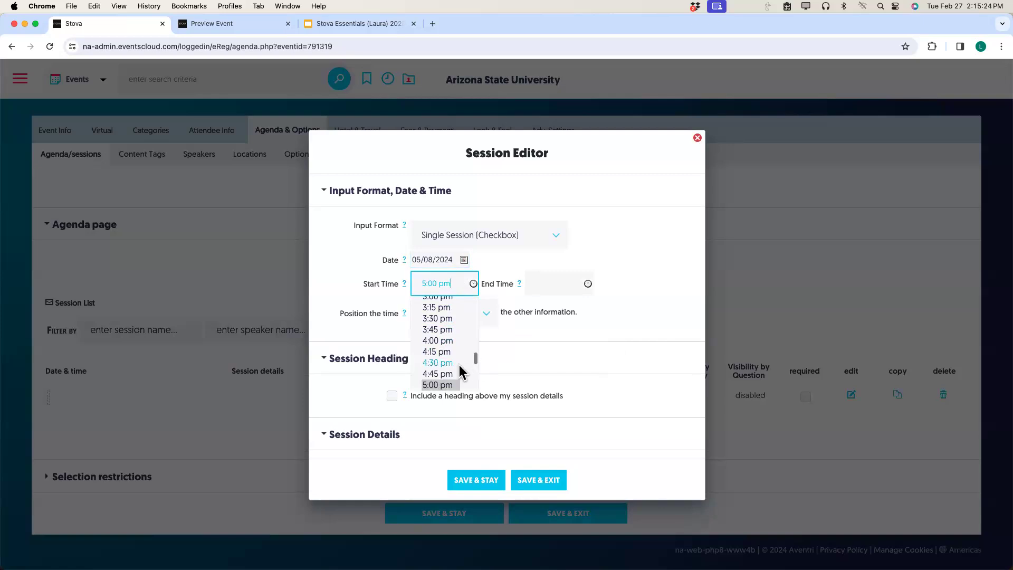
{"action": "scroll", "coordinate": [449, 368], "scroll_direction": "down", "scroll_amount": 5}
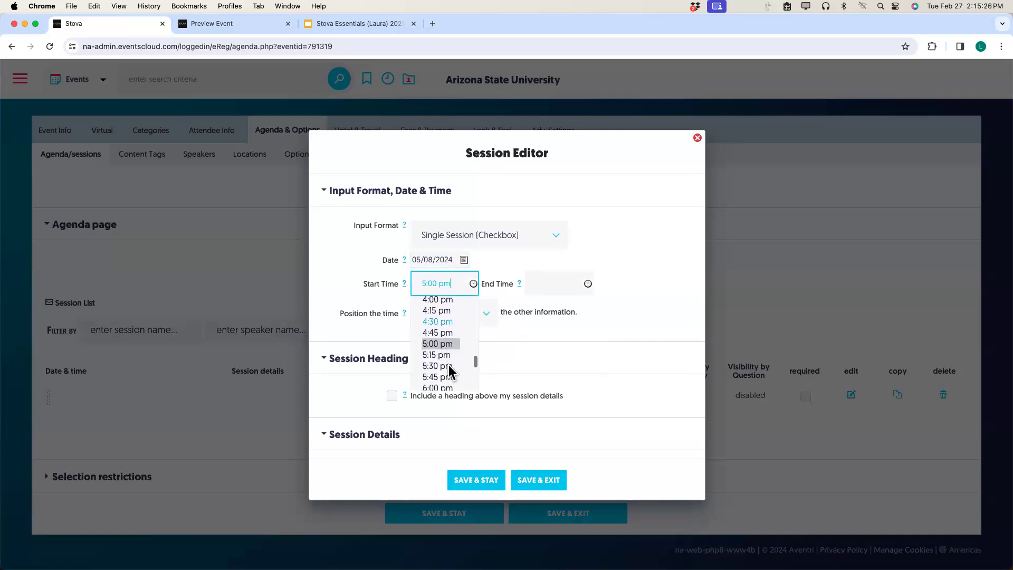
{"action": "left_click", "coordinate": [445, 364]}
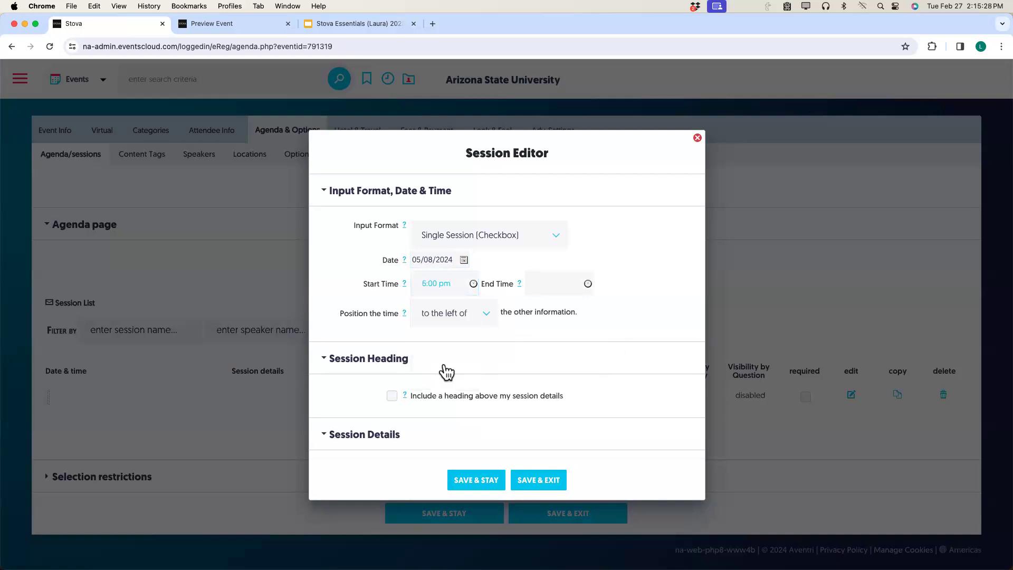
{"action": "left_click", "coordinate": [577, 285]}
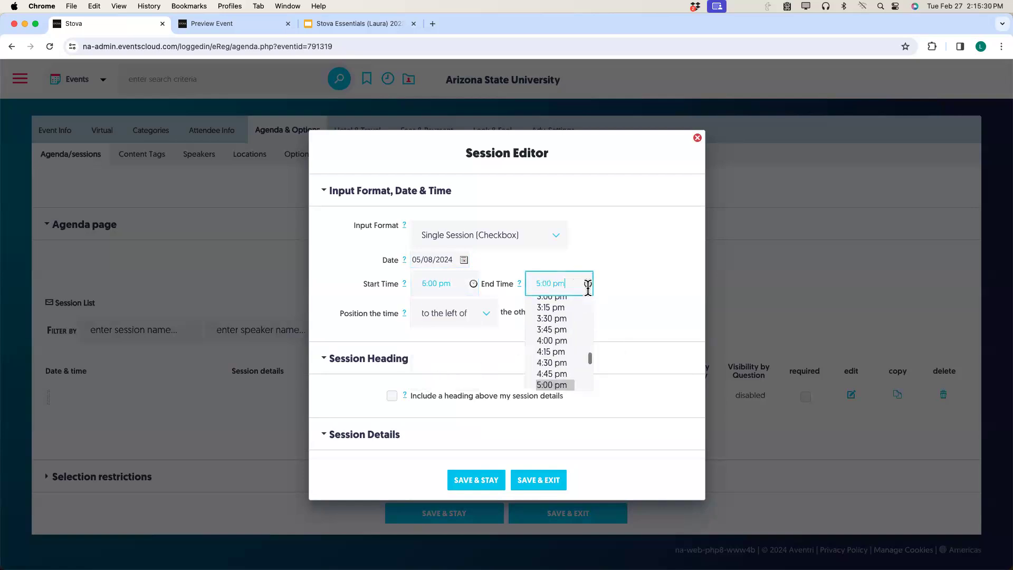
{"action": "scroll", "coordinate": [537, 356], "scroll_direction": "down", "scroll_amount": 3}
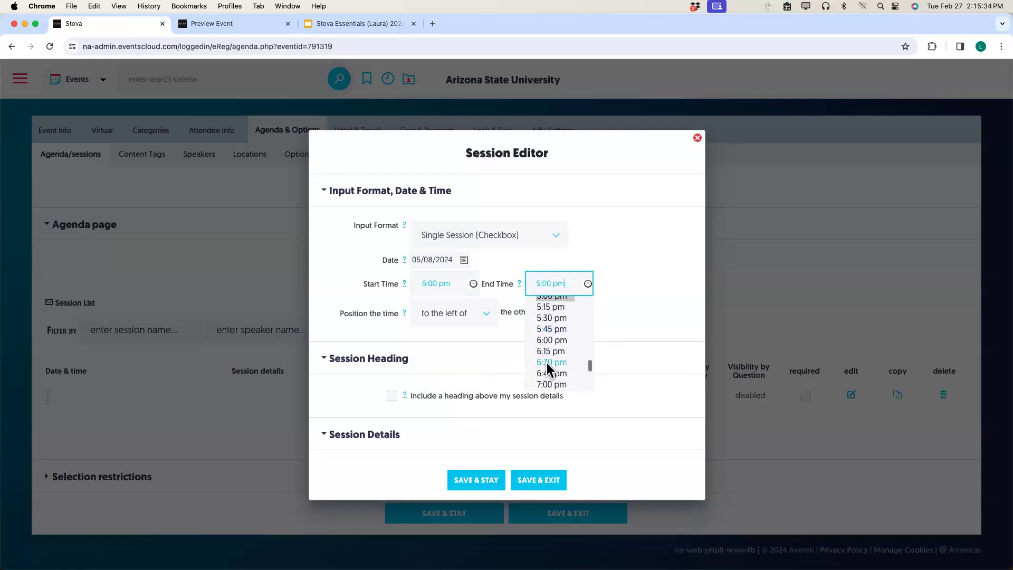
{"action": "left_click", "coordinate": [547, 362]}
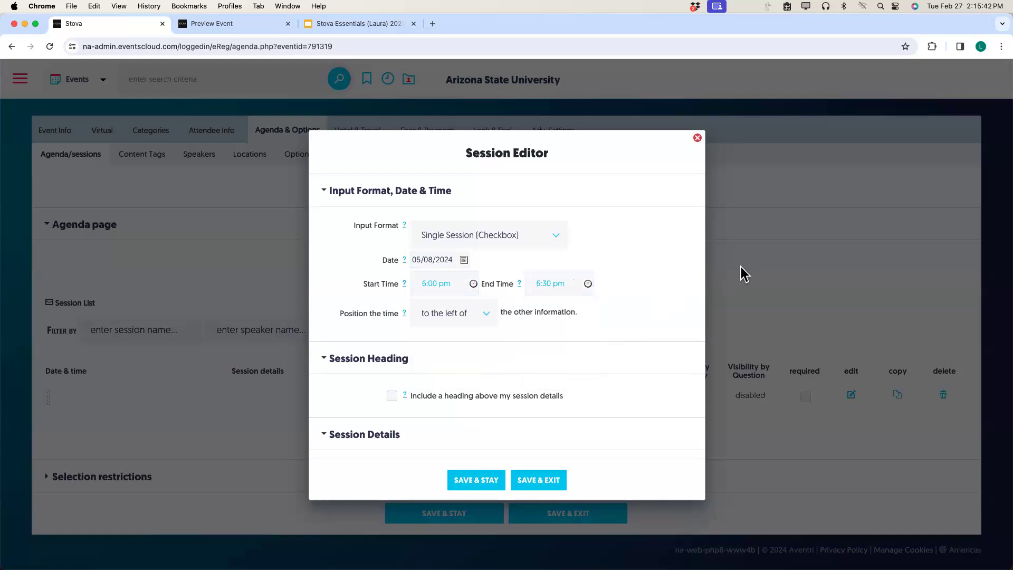
{"action": "left_click", "coordinate": [554, 236]}
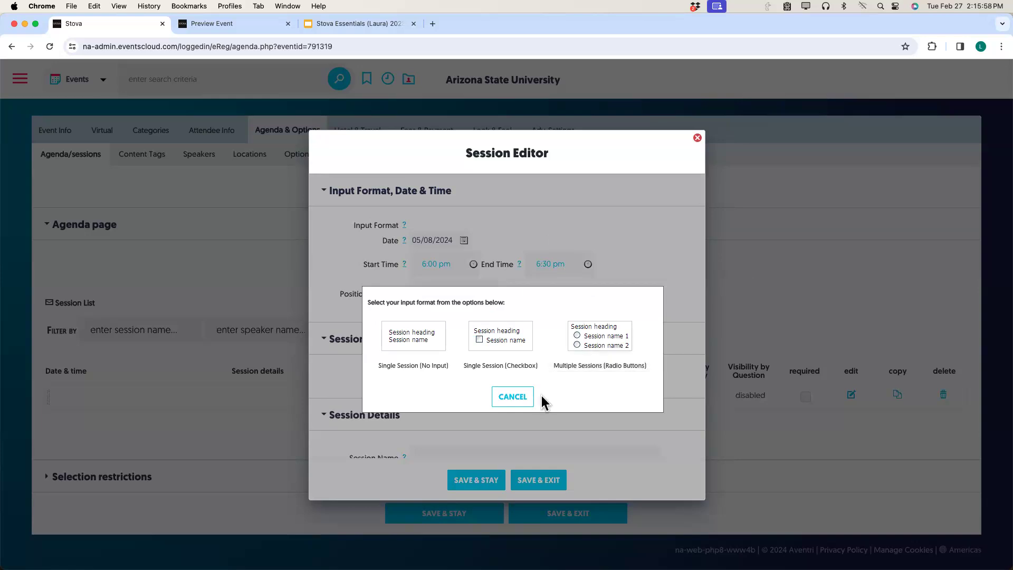
{"action": "left_click", "coordinate": [520, 403]}
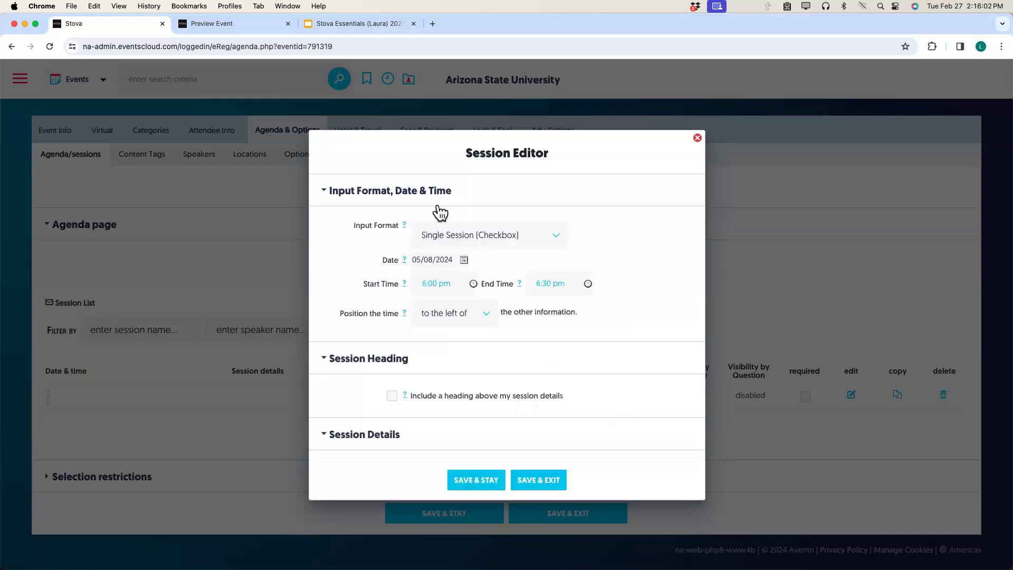
Enter 'I will attend the Meet and Greet' as the Session Name in Session Details.
{"action": "scroll", "coordinate": [468, 376], "scroll_direction": "down", "scroll_amount": 3}
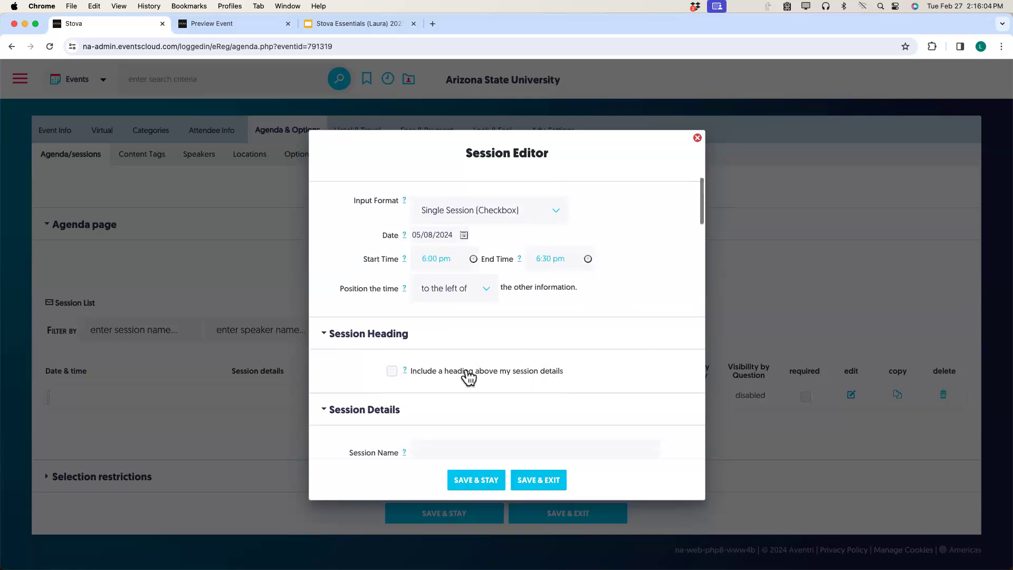
{"action": "scroll", "coordinate": [468, 376], "scroll_direction": "down", "scroll_amount": 2}
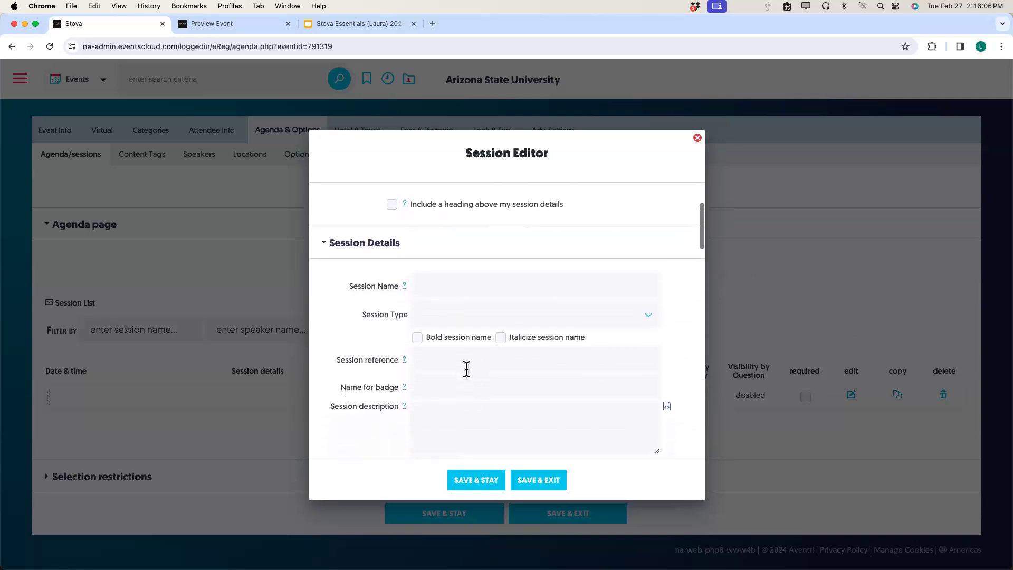
{"action": "left_click", "coordinate": [427, 293]}
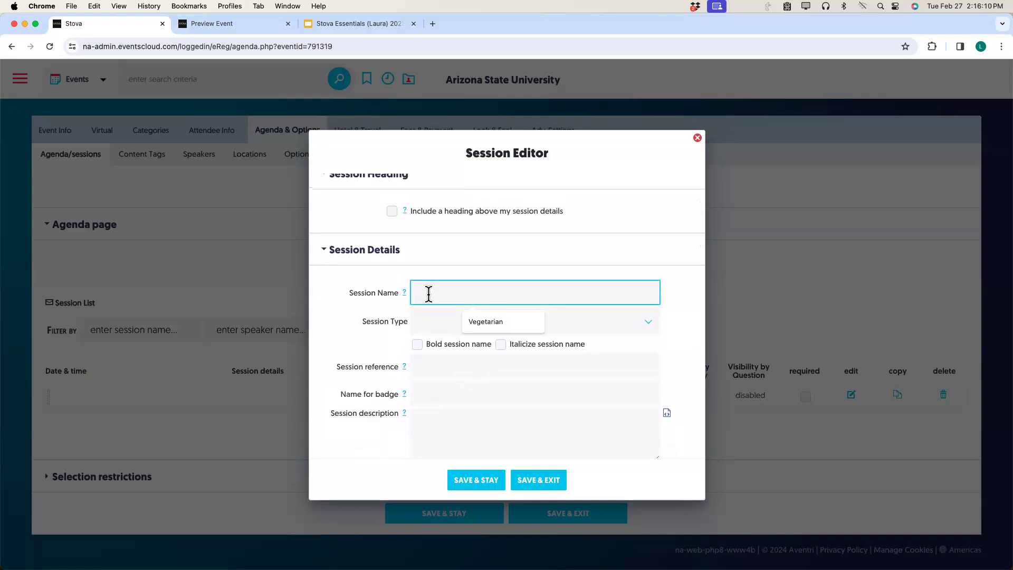
{"action": "type", "text": "I will attend "}
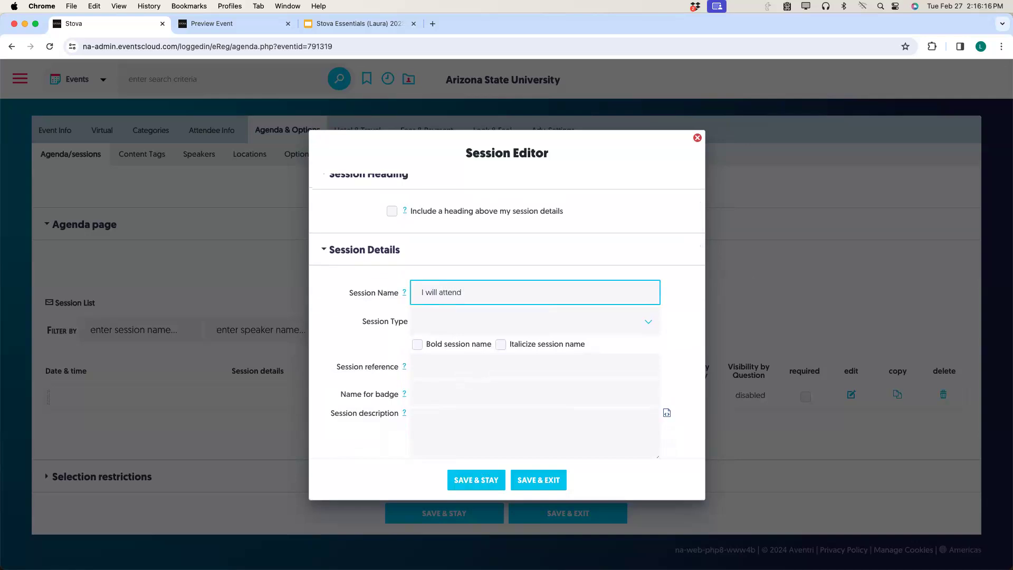
{"action": "type", "text": "the Meet and Greet"}
{"action": "scroll", "coordinate": [435, 365], "scroll_direction": "down", "scroll_amount": 5}
{"action": "scroll", "coordinate": [459, 385], "scroll_direction": "down", "scroll_amount": 2}
{"action": "scroll", "coordinate": [459, 382], "scroll_direction": "down", "scroll_amount": 2}
{"action": "scroll", "coordinate": [319, 382], "scroll_direction": "down", "scroll_amount": 3}
{"action": "scroll", "coordinate": [318, 382], "scroll_direction": "down", "scroll_amount": 10}
{"action": "scroll", "coordinate": [337, 390], "scroll_direction": "down", "scroll_amount": 15}
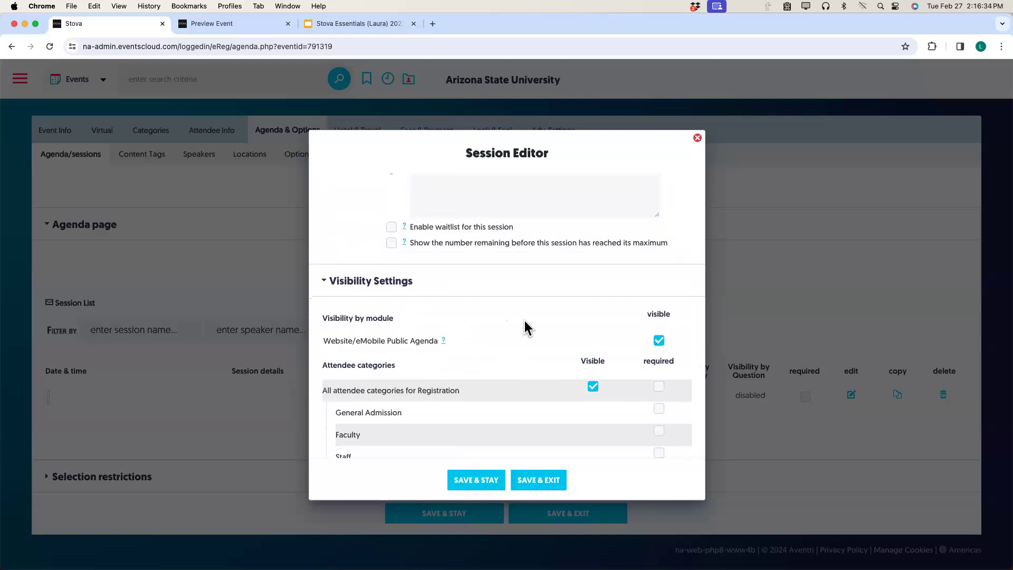
Make the Meet and Greet session visible only to Faculty and save it.
{"action": "scroll", "coordinate": [525, 321], "scroll_direction": "down", "scroll_amount": 2}
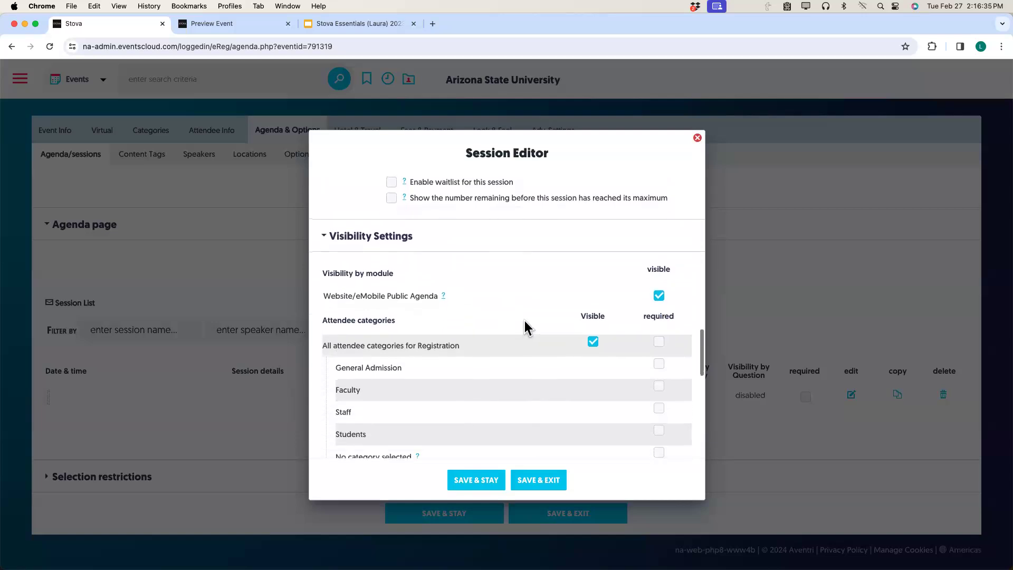
{"action": "left_click", "coordinate": [594, 342]}
{"action": "scroll", "coordinate": [549, 357], "scroll_direction": "down", "scroll_amount": 2}
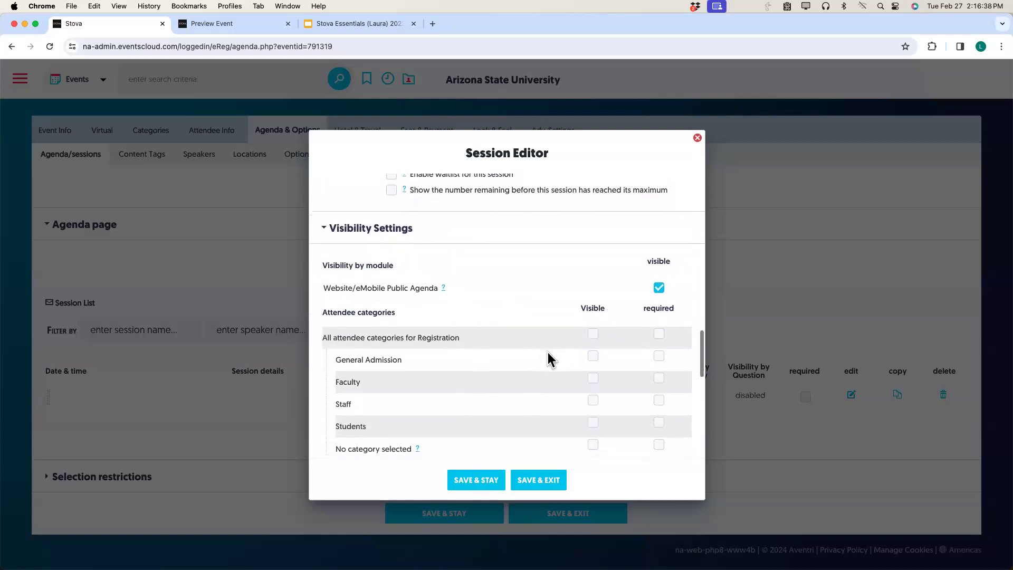
{"action": "left_click", "coordinate": [593, 335]}
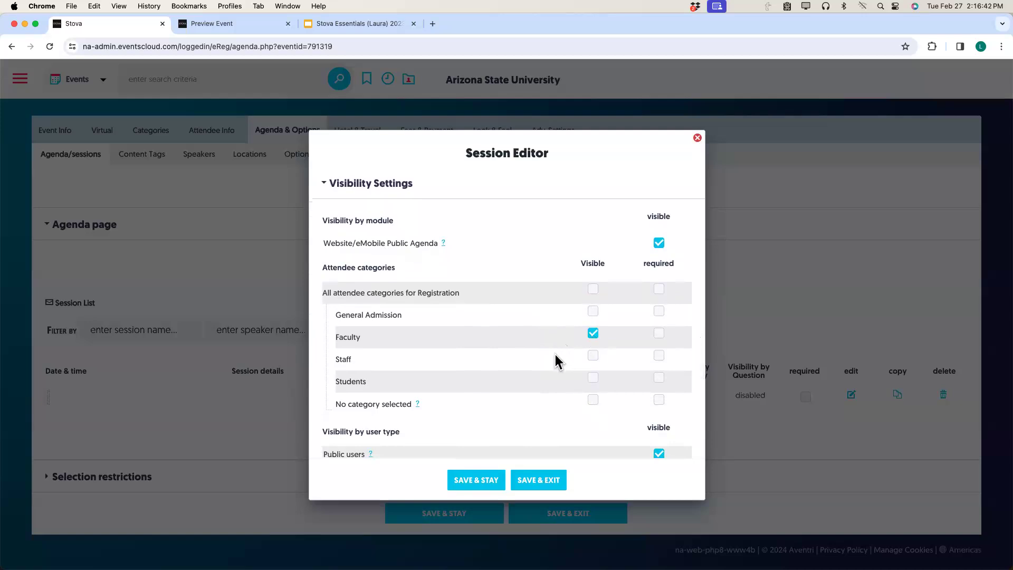
{"action": "left_click", "coordinate": [538, 480]}
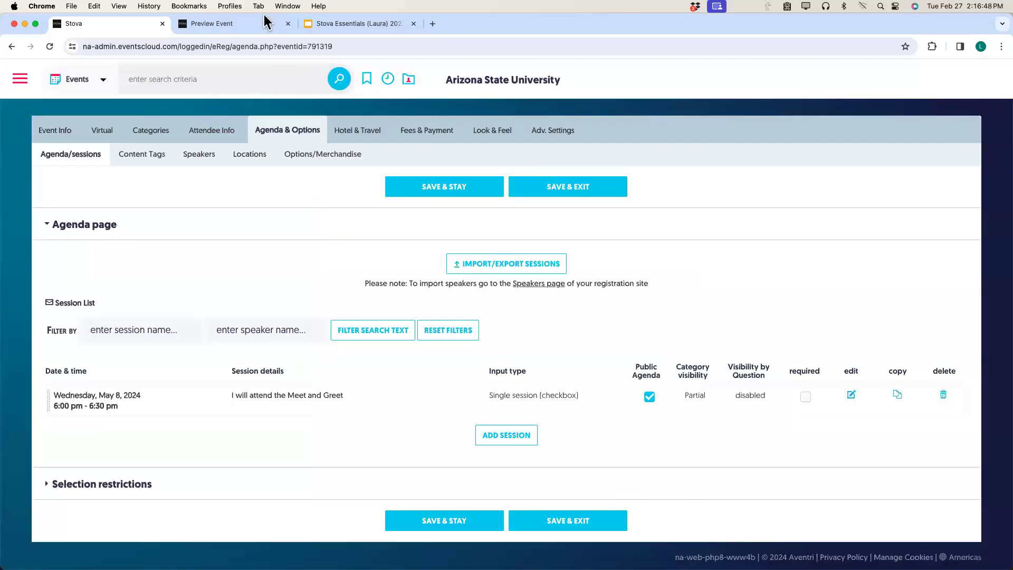
Switch to the Preview Event tab and reload the registration preview.
{"action": "left_click", "coordinate": [211, 28]}
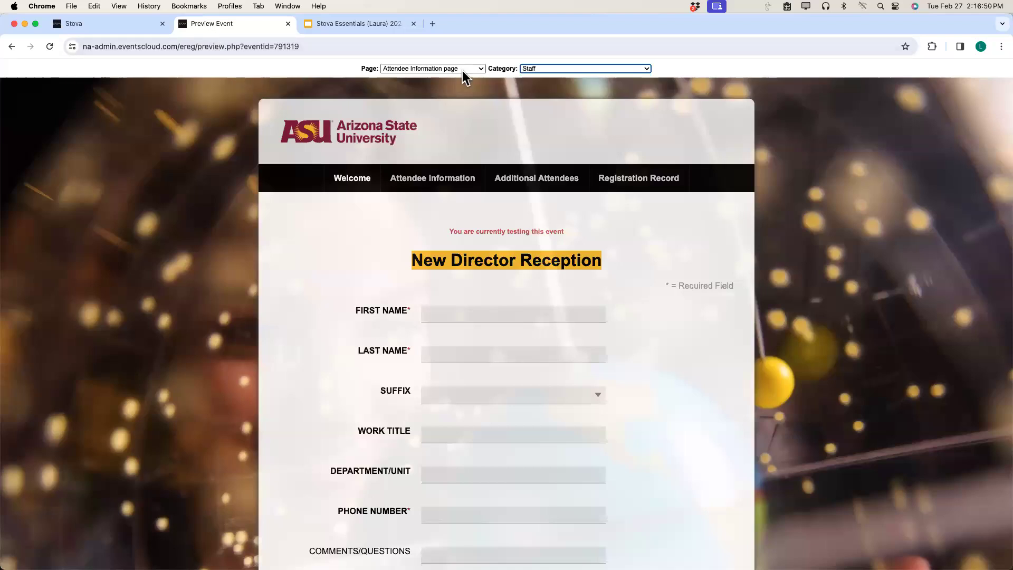
{"action": "left_click", "coordinate": [446, 72]}
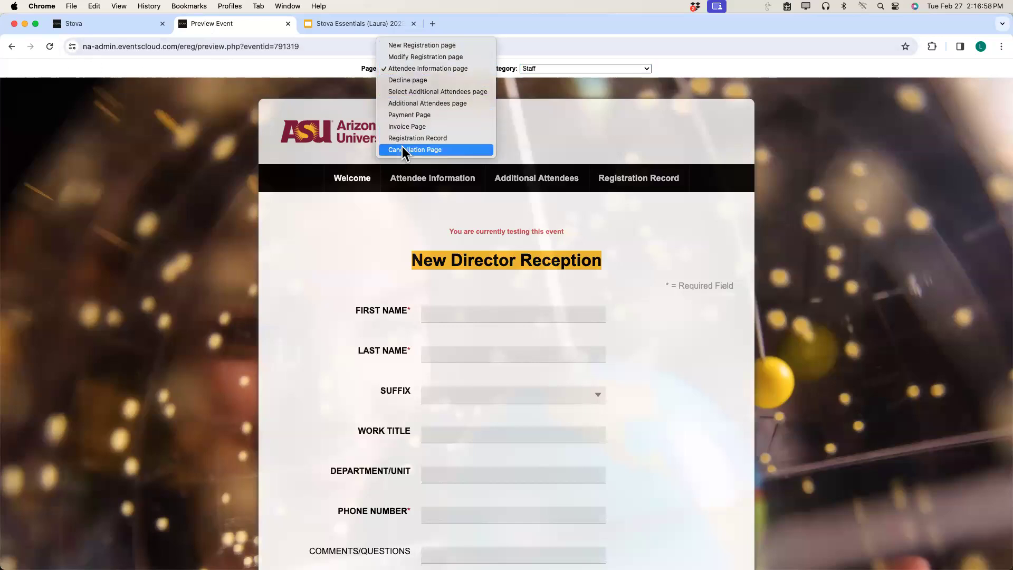
{"action": "left_click", "coordinate": [51, 47]}
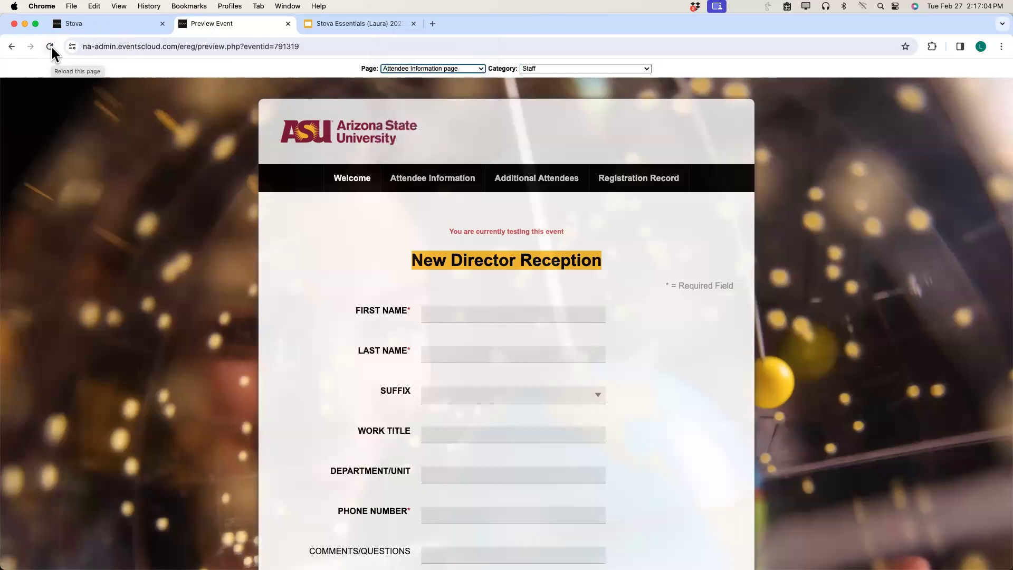
{"action": "left_click", "coordinate": [52, 46]}
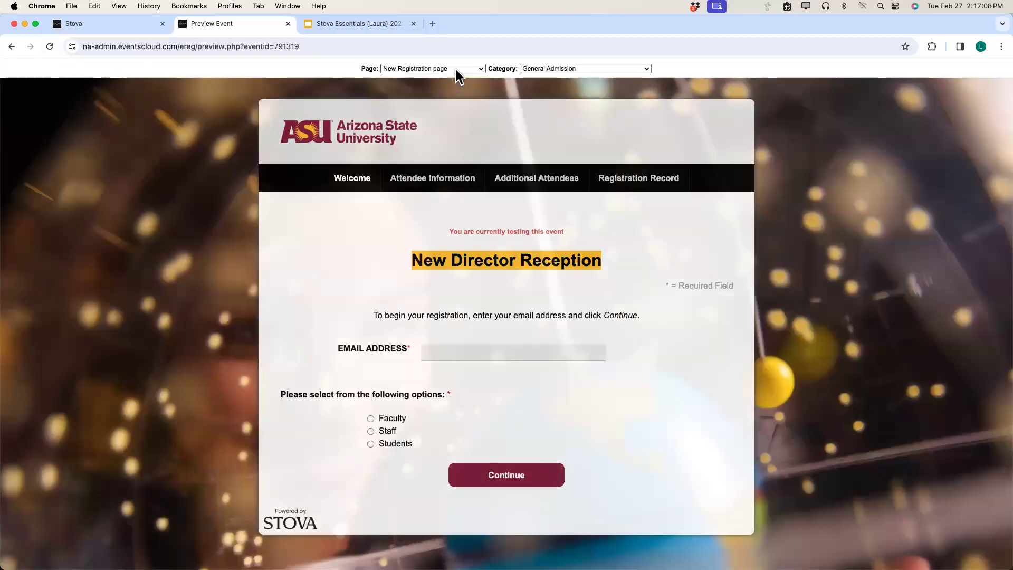
Preview the Select Agenda page as Faculty to see the Meet and Greet session, then return to admin.
{"action": "left_click", "coordinate": [456, 69]}
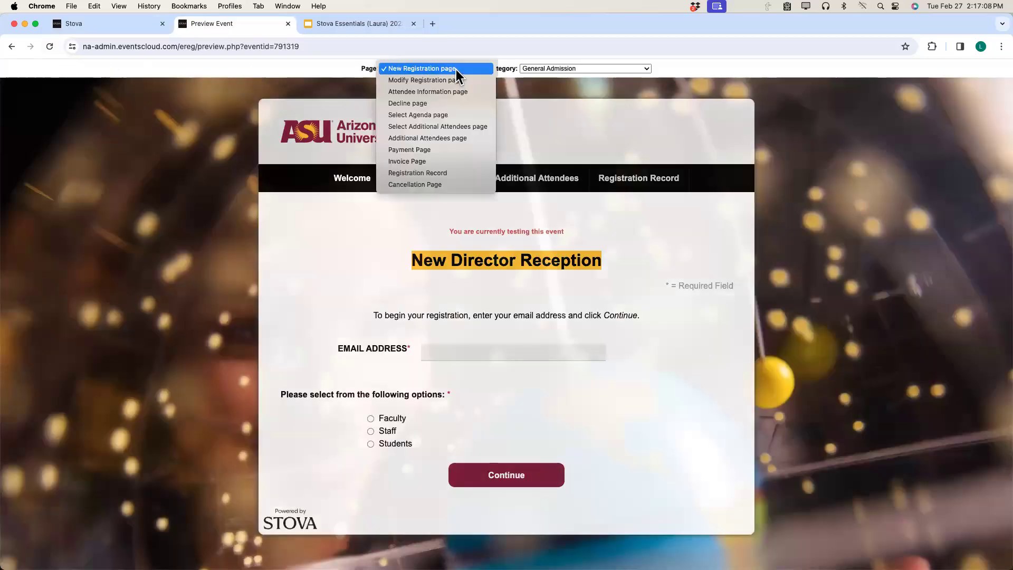
{"action": "left_click", "coordinate": [428, 115]}
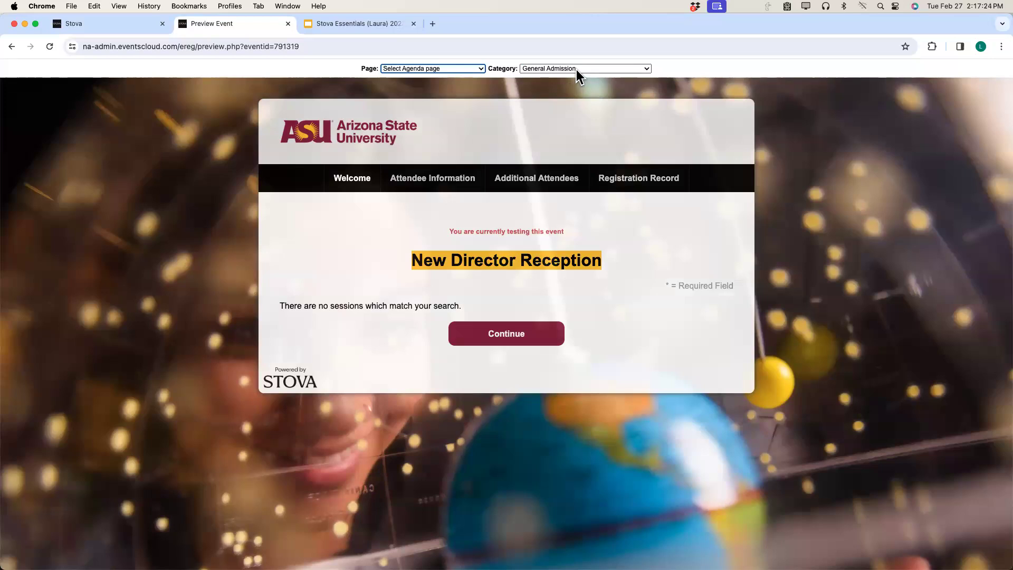
{"action": "left_click", "coordinate": [576, 69]}
{"action": "left_click", "coordinate": [572, 80]}
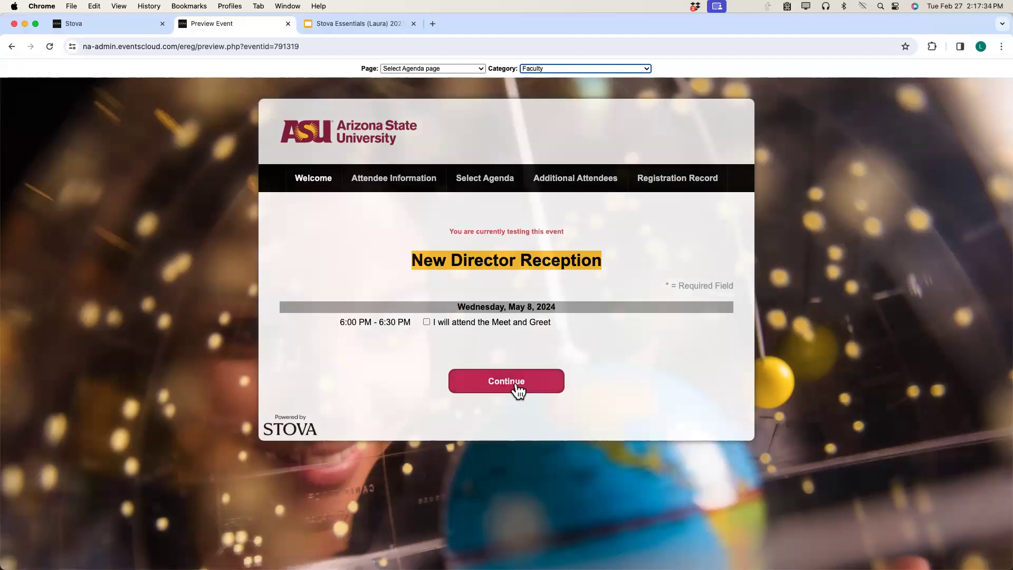
{"action": "left_click", "coordinate": [135, 18]}
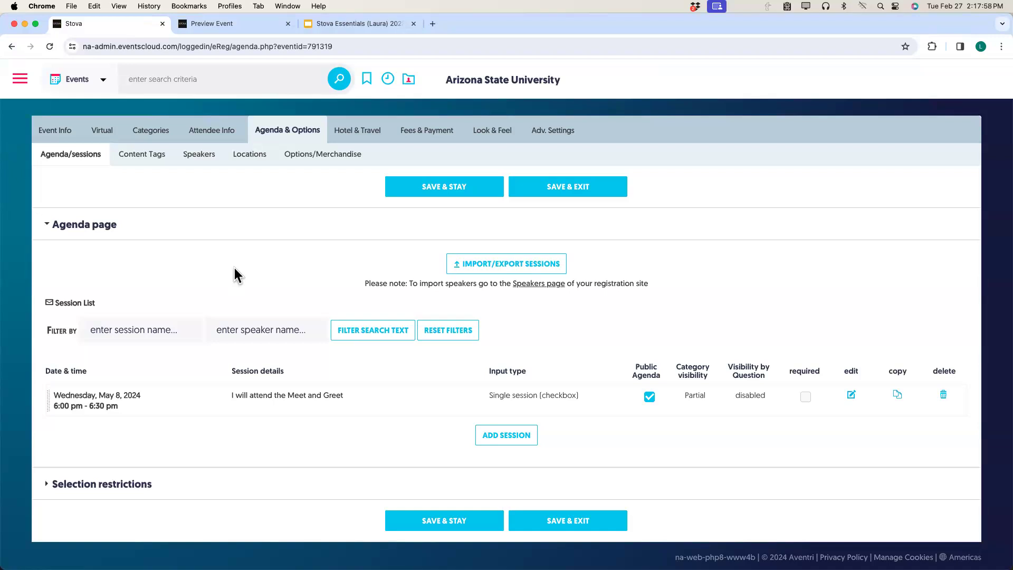
Open the event's Registrant rules page from the Event Info menu.
{"action": "mouse_move", "coordinate": [60, 135]}
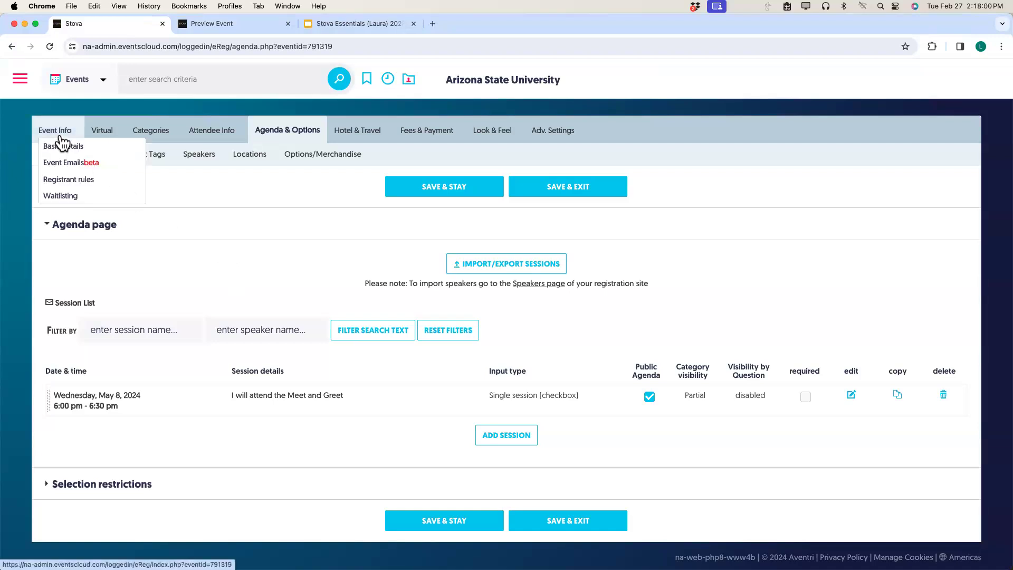
{"action": "left_click", "coordinate": [68, 182]}
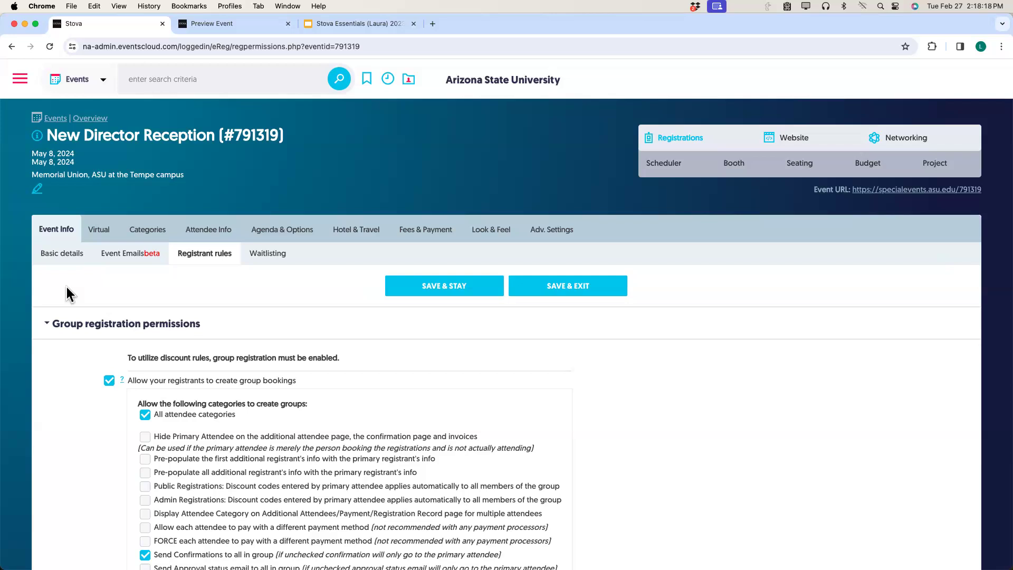
Untick All attendee categories so only Faculty and Staff can create group bookings.
{"action": "scroll", "coordinate": [67, 286], "scroll_direction": "down", "scroll_amount": 5}
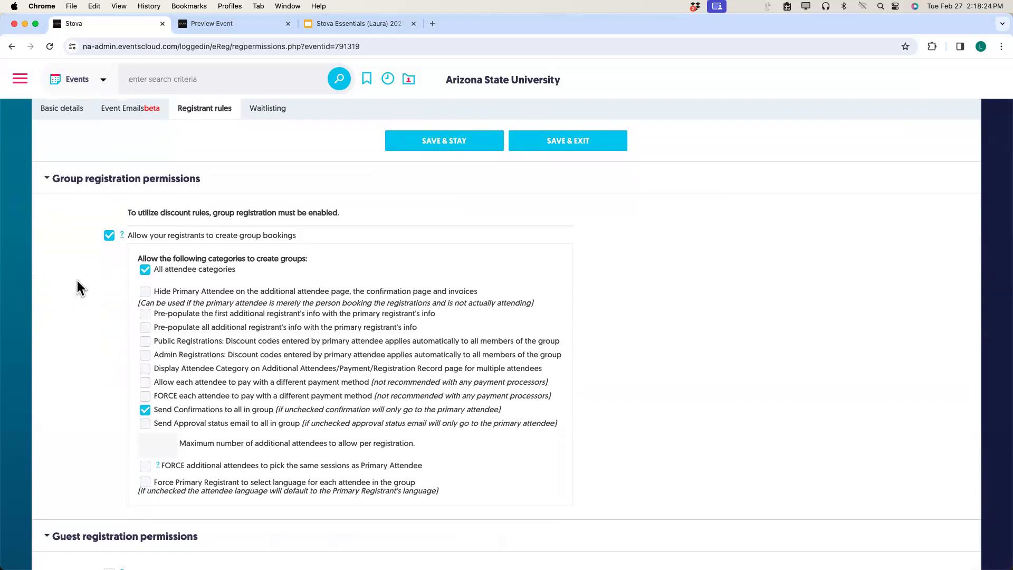
{"action": "left_click", "coordinate": [145, 270]}
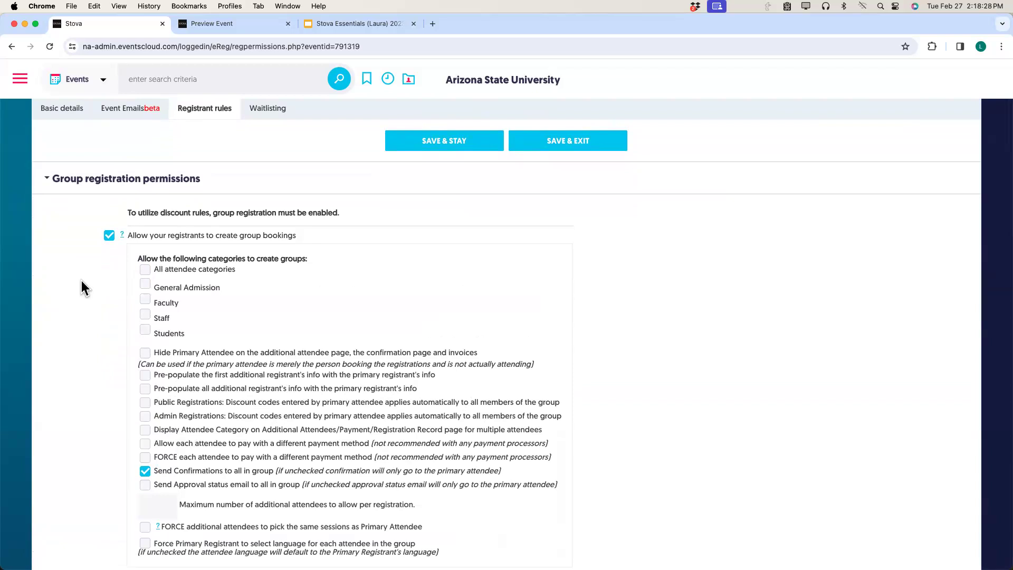
{"action": "left_click", "coordinate": [145, 299]}
{"action": "left_click", "coordinate": [145, 315]}
{"action": "scroll", "coordinate": [102, 316], "scroll_direction": "down", "scroll_amount": 5}
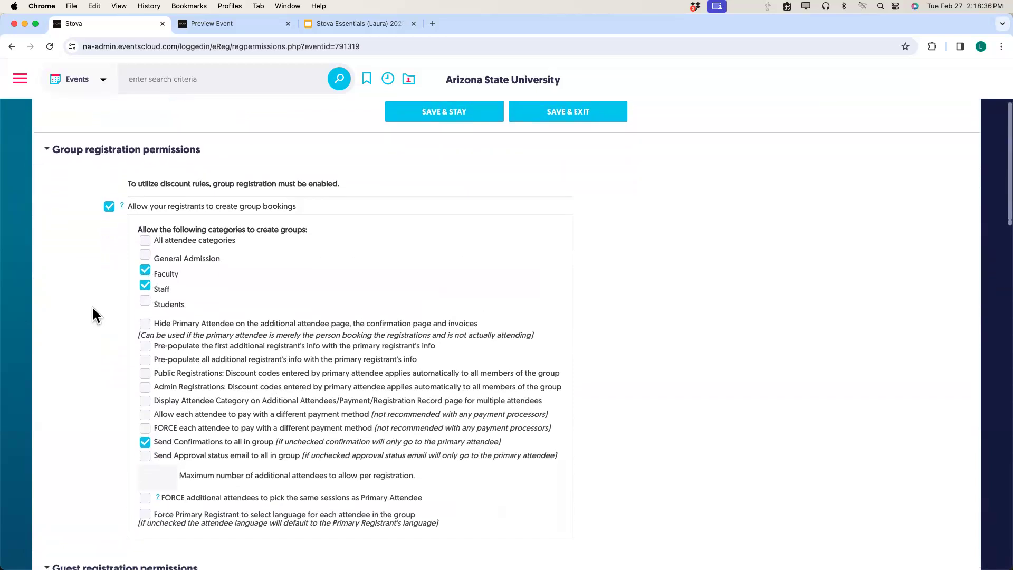
{"action": "scroll", "coordinate": [93, 308], "scroll_direction": "up", "scroll_amount": 1}
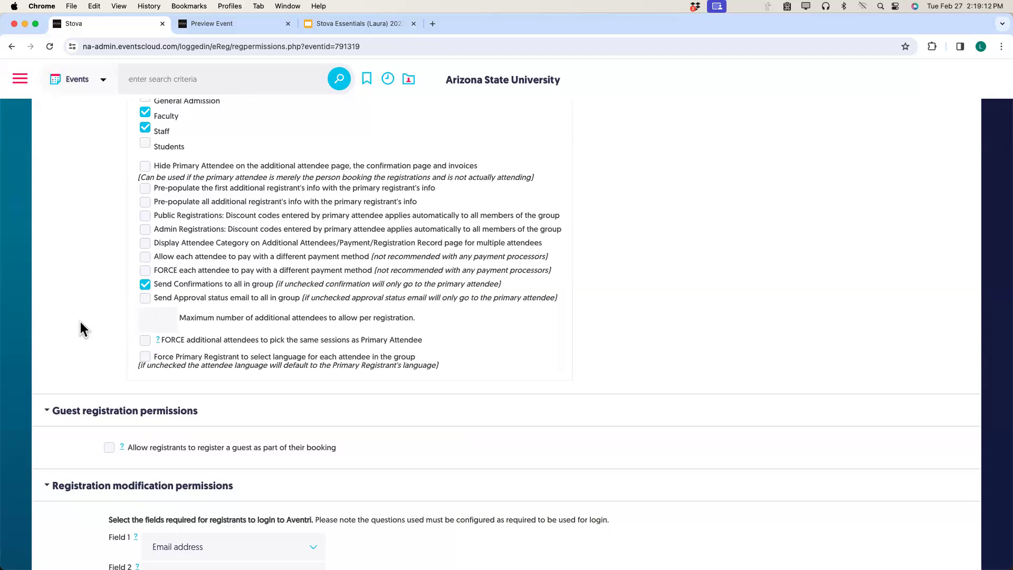
{"action": "scroll", "coordinate": [80, 321], "scroll_direction": "down", "scroll_amount": 1}
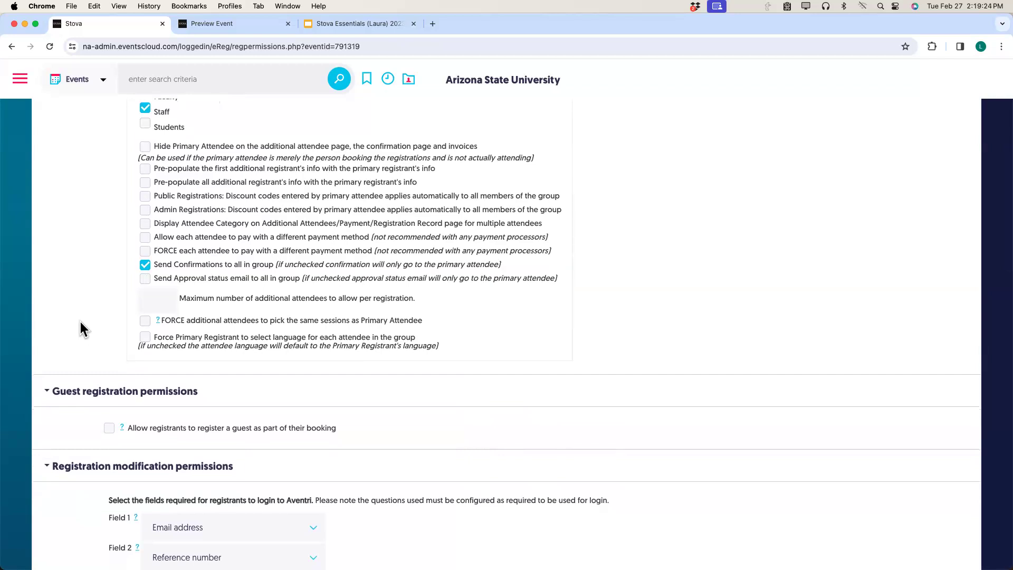
{"action": "scroll", "coordinate": [80, 321], "scroll_direction": "down", "scroll_amount": 3}
{"action": "scroll", "coordinate": [80, 324], "scroll_direction": "up", "scroll_amount": 1}
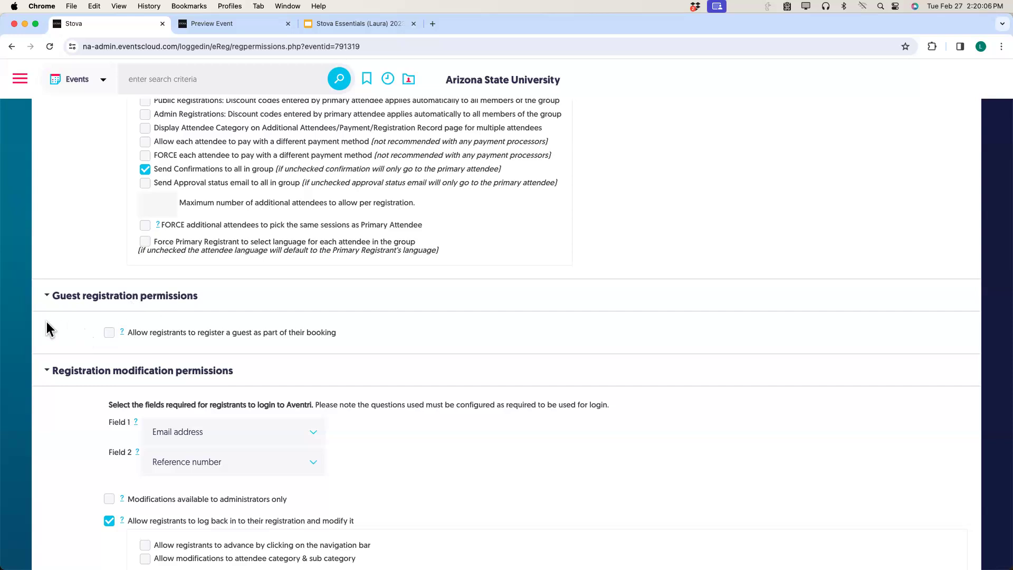
{"action": "scroll", "coordinate": [67, 321], "scroll_direction": "down", "scroll_amount": 3}
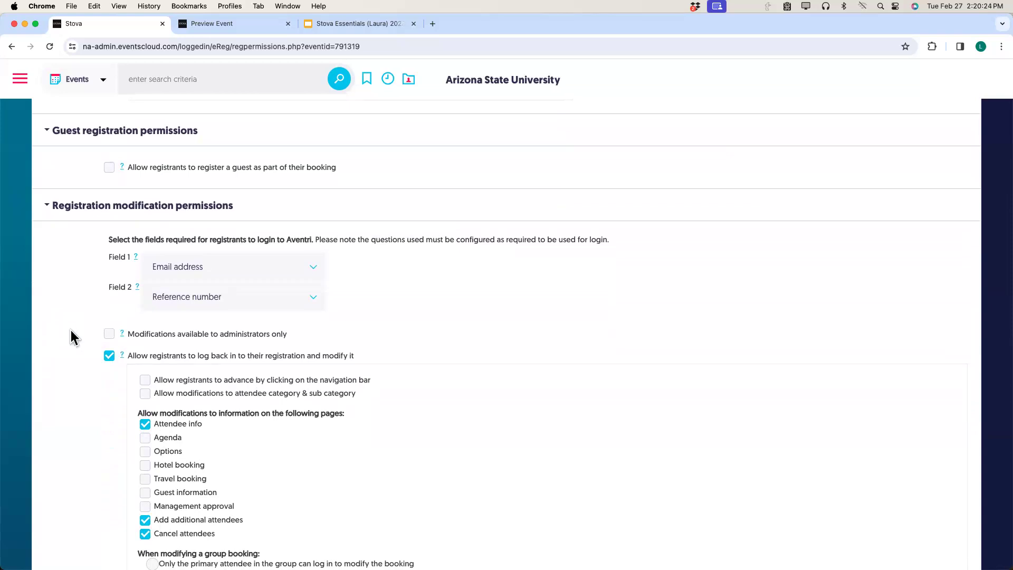
{"action": "left_click", "coordinate": [109, 357]}
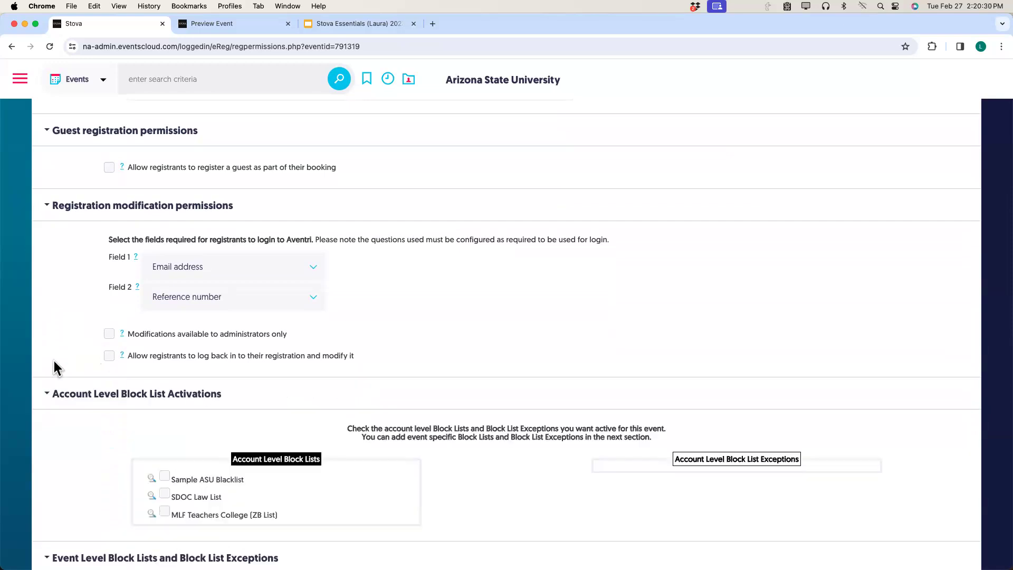
{"action": "left_click", "coordinate": [108, 357]}
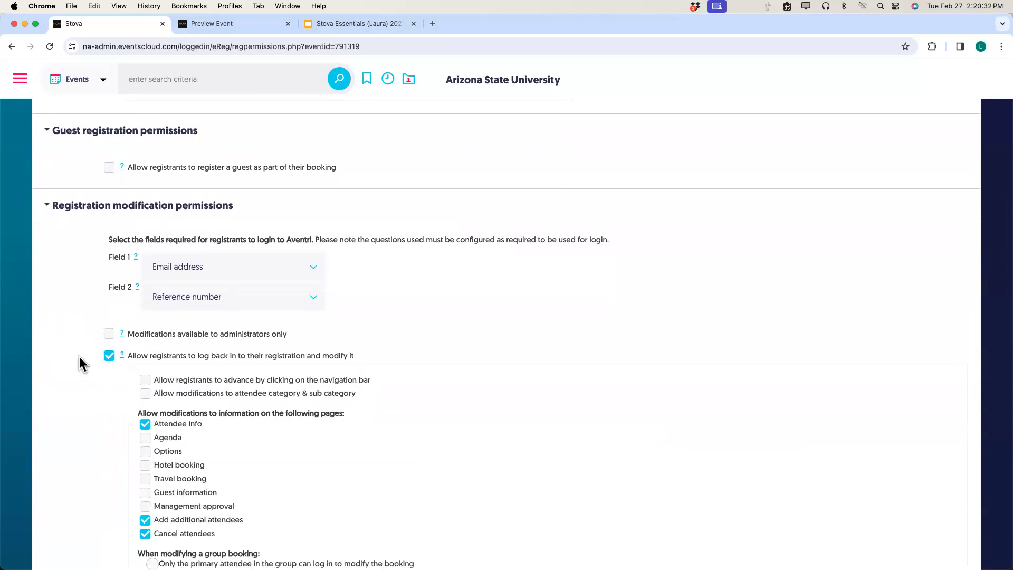
{"action": "scroll", "coordinate": [80, 359], "scroll_direction": "down", "scroll_amount": 5}
{"action": "scroll", "coordinate": [79, 357], "scroll_direction": "down", "scroll_amount": 4}
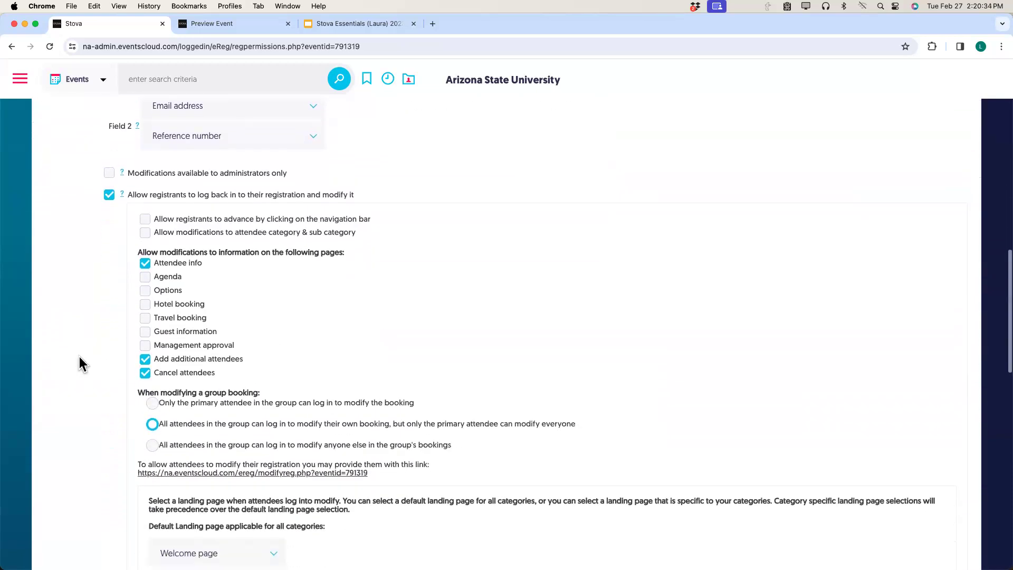
{"action": "scroll", "coordinate": [79, 356], "scroll_direction": "down", "scroll_amount": 2}
{"action": "scroll", "coordinate": [79, 356], "scroll_direction": "up", "scroll_amount": 10}
{"action": "scroll", "coordinate": [79, 356], "scroll_direction": "up", "scroll_amount": 12}
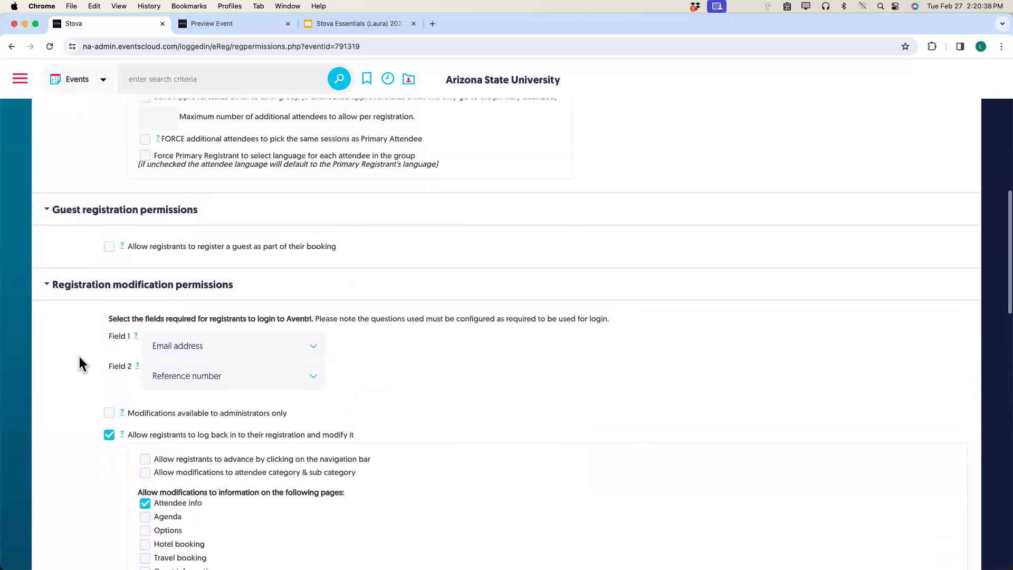
{"action": "scroll", "coordinate": [79, 356], "scroll_direction": "up", "scroll_amount": 8}
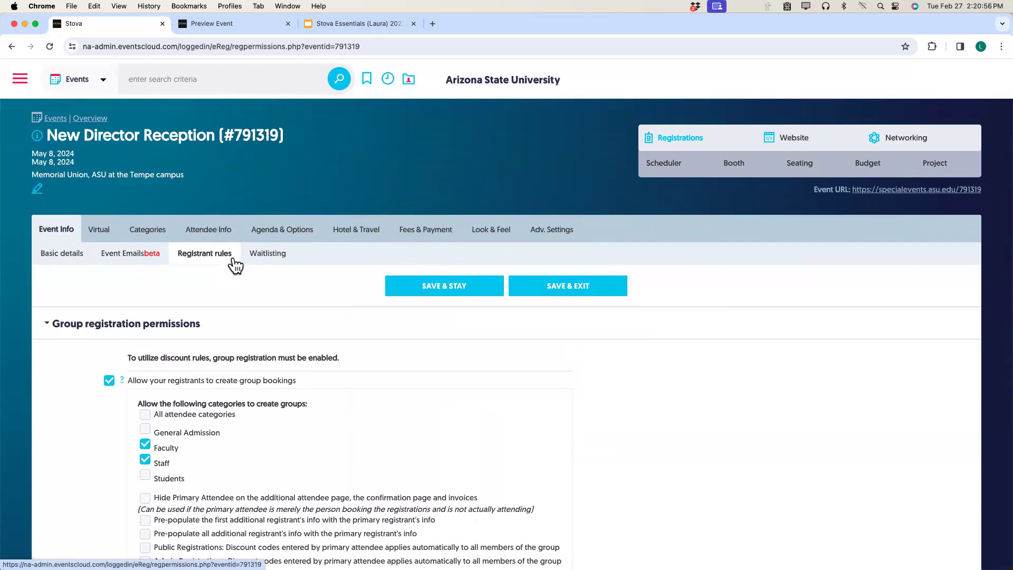
Edit the 'Confirmation for */eventname/*' initial confirmation email from the Event Emails list.
{"action": "left_click", "coordinate": [141, 261]}
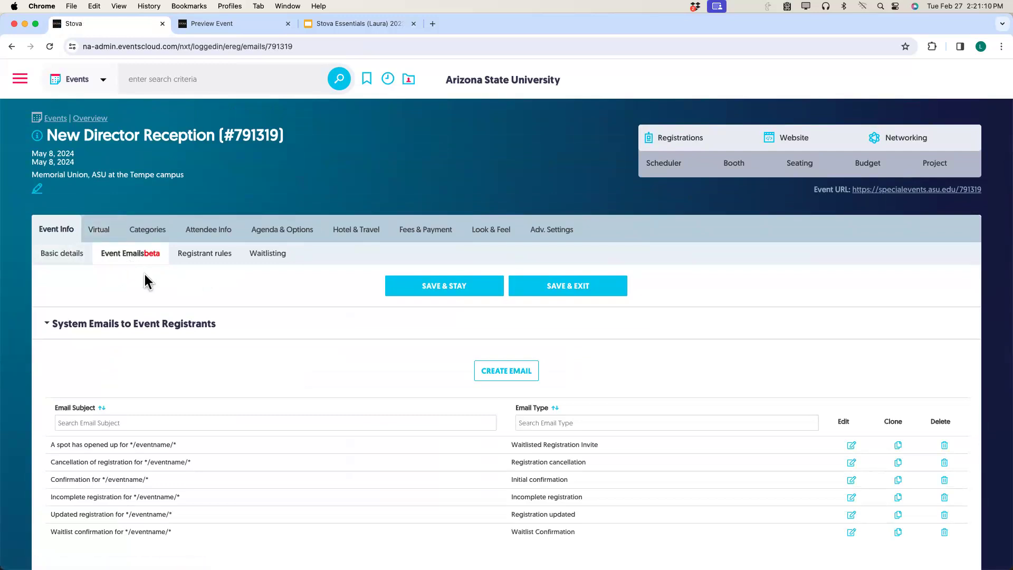
{"action": "scroll", "coordinate": [144, 273], "scroll_direction": "down", "scroll_amount": 3}
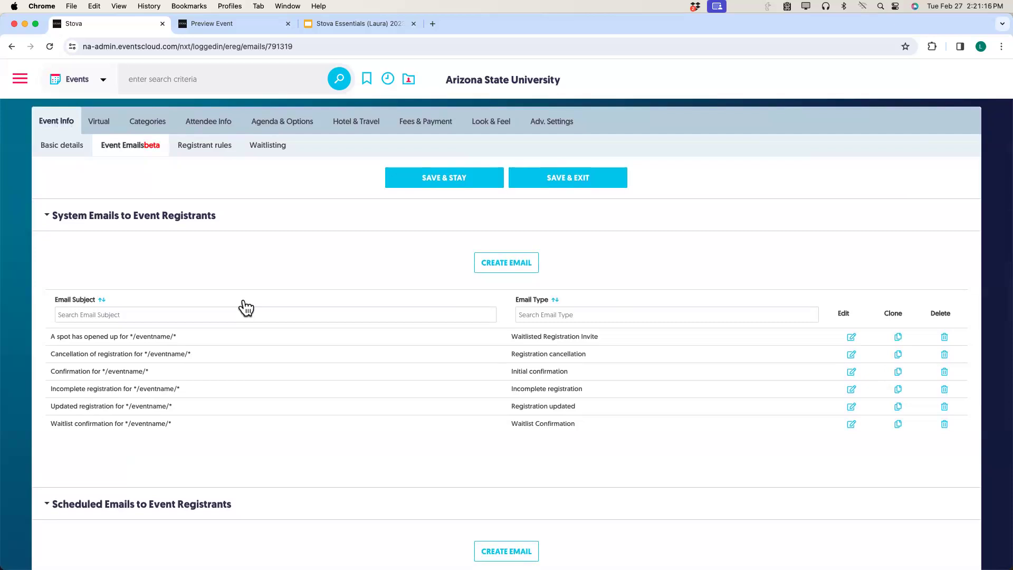
{"action": "scroll", "coordinate": [246, 307], "scroll_direction": "down", "scroll_amount": 2}
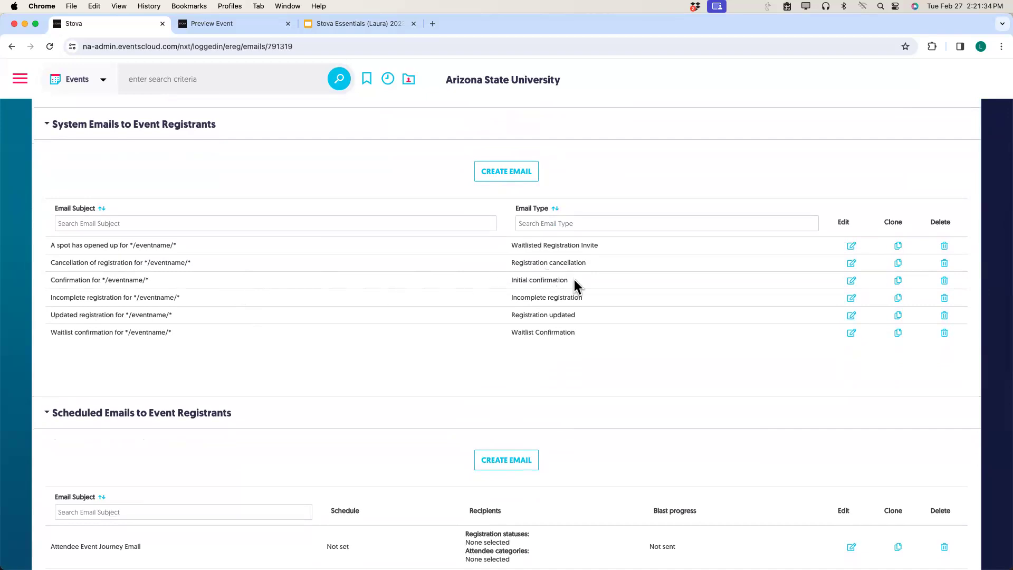
{"action": "left_click", "coordinate": [852, 281]}
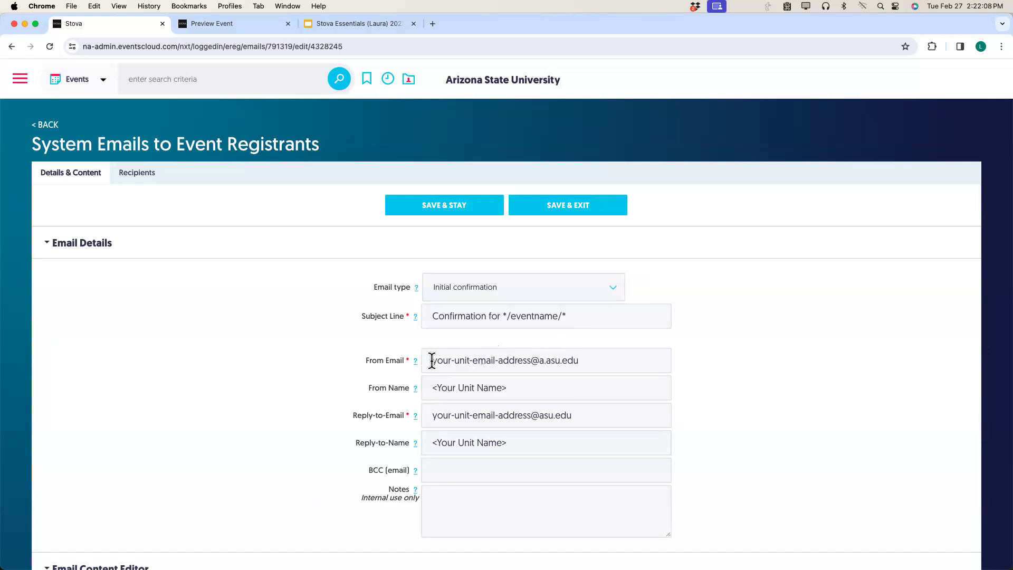
Set the sender address prefix to CRC and From Name to College of Really Cool Ideas.
{"action": "left_click_drag", "start_coordinate": [432, 360], "coordinate": [531, 359]}
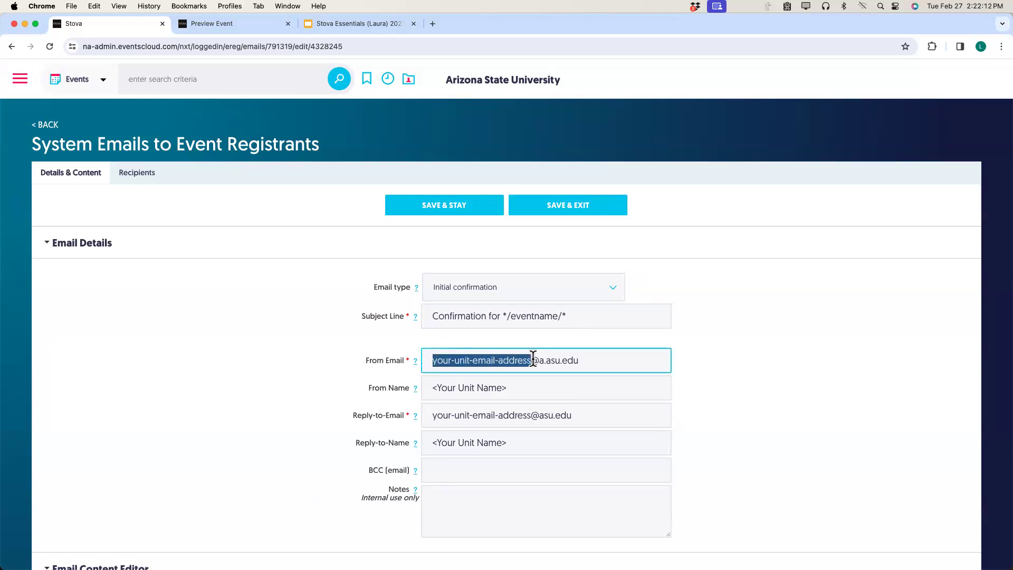
{"action": "type", "text": "CRC"}
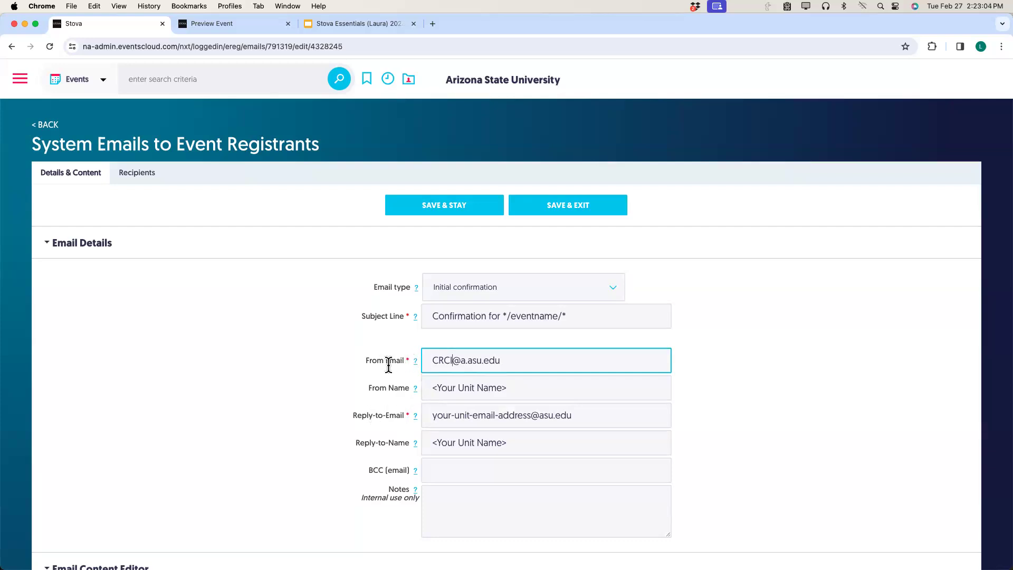
{"action": "left_click", "coordinate": [435, 385]}
{"action": "left_click_drag", "start_coordinate": [435, 385], "coordinate": [548, 384]}
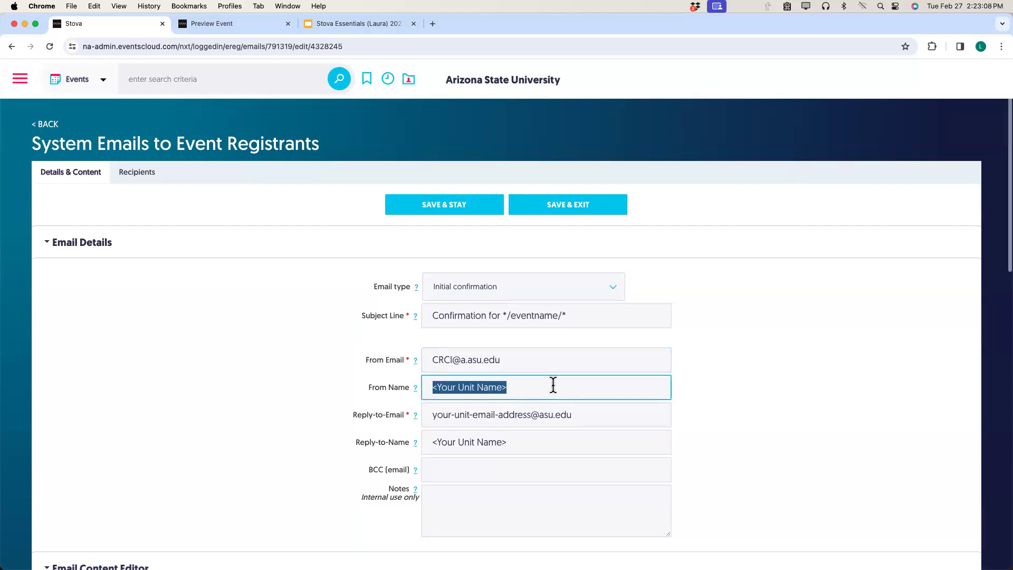
{"action": "type", "text": "C"}
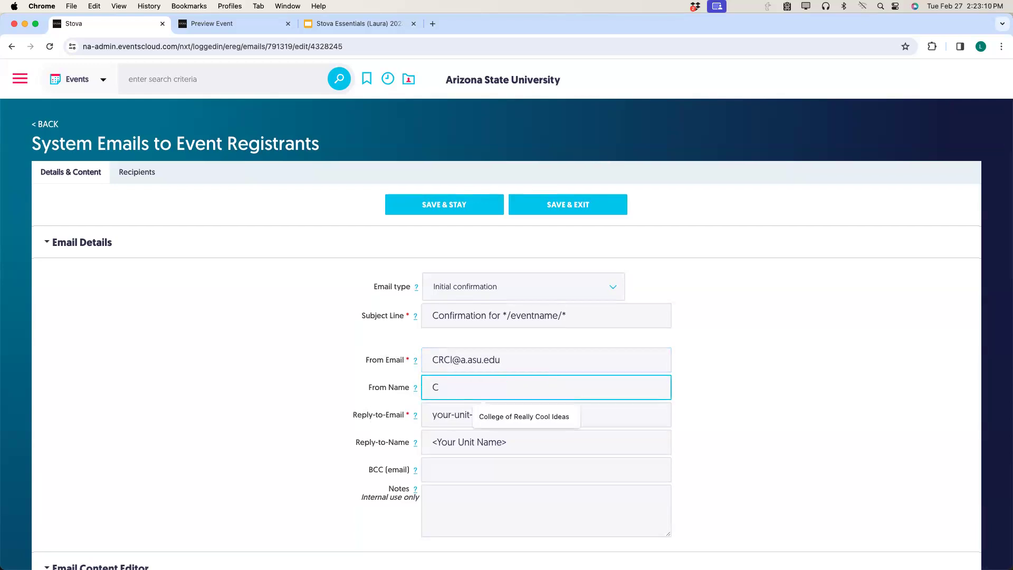
{"action": "left_click", "coordinate": [559, 416]}
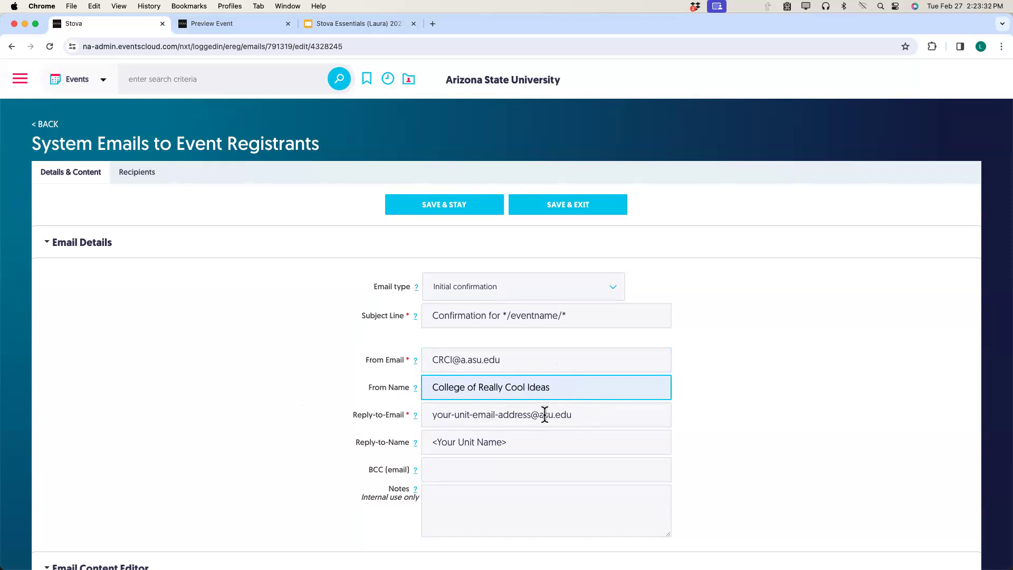
Set the reply-to address prefix to CRCI and Reply-to-Name to College of Really Cool Ideas.
{"action": "left_click_drag", "start_coordinate": [531, 414], "coordinate": [427, 415]}
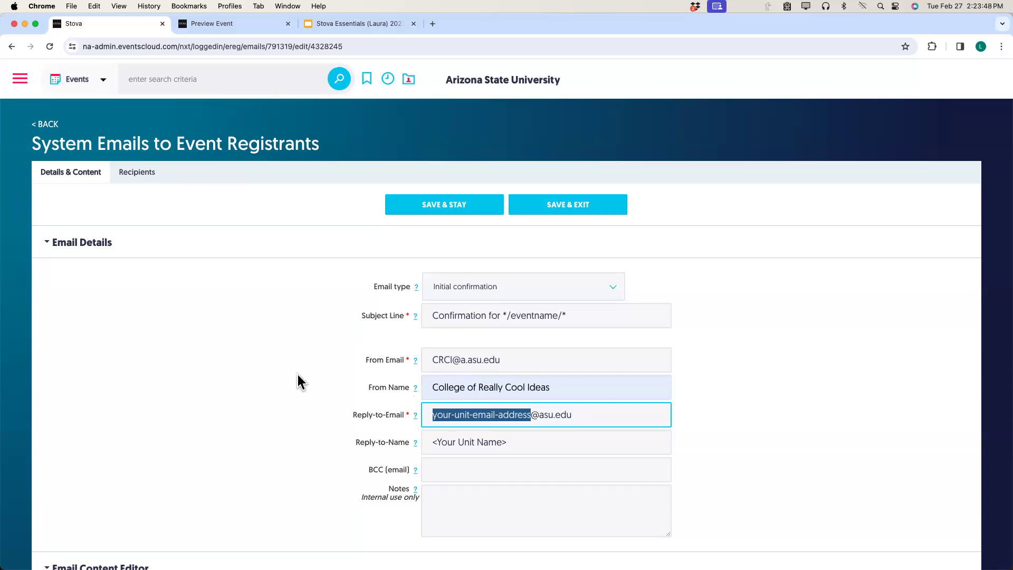
{"action": "type", "text": "CRCI"}
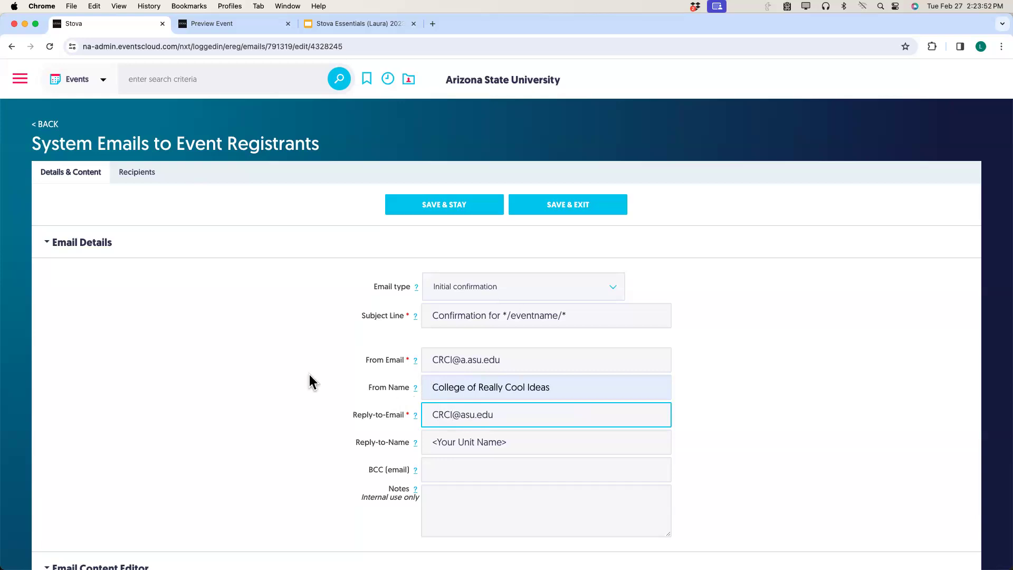
{"action": "left_click_drag", "start_coordinate": [523, 443], "coordinate": [430, 442]}
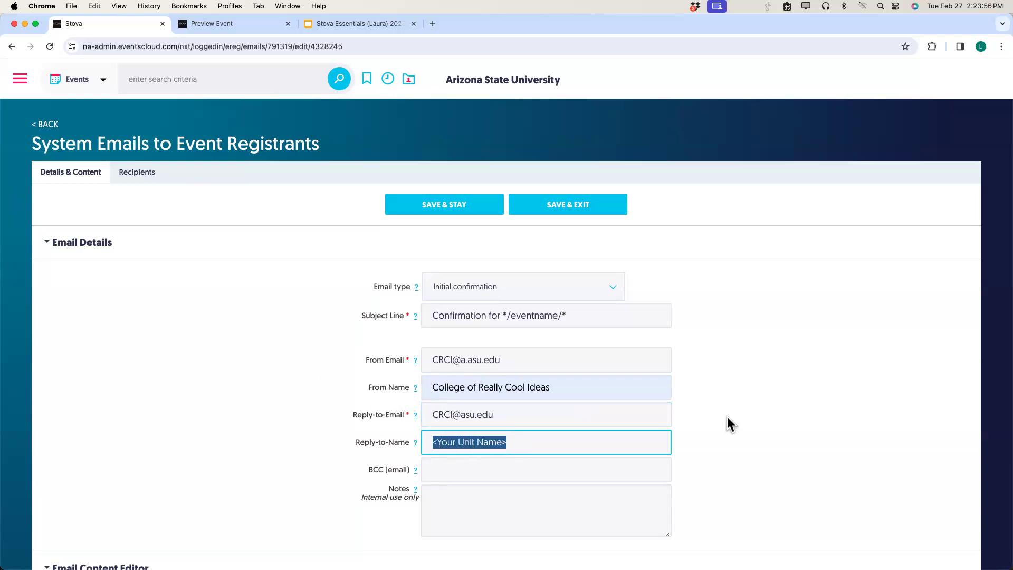
{"action": "type", "text": "Col"}
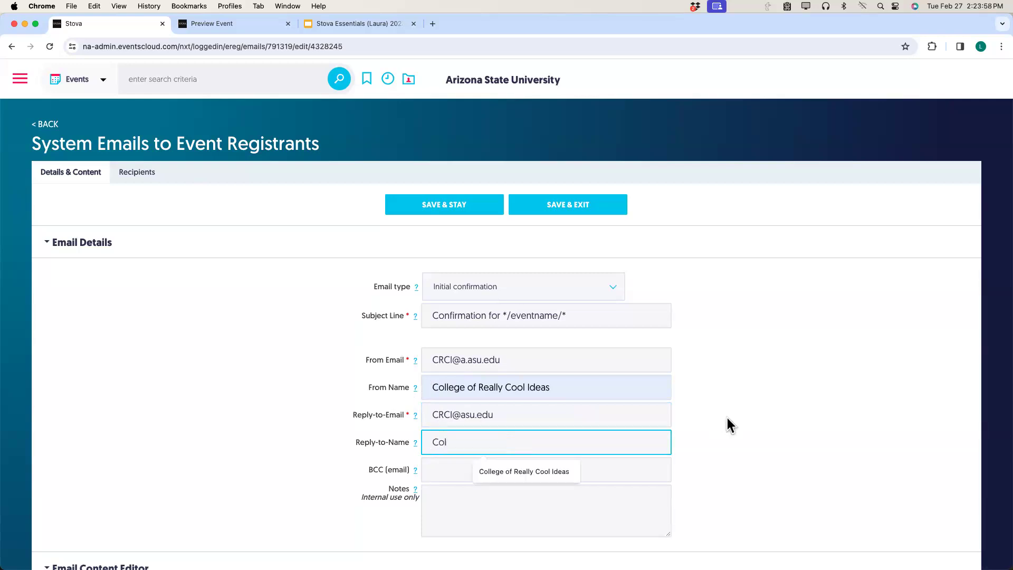
{"action": "left_click", "coordinate": [564, 470]}
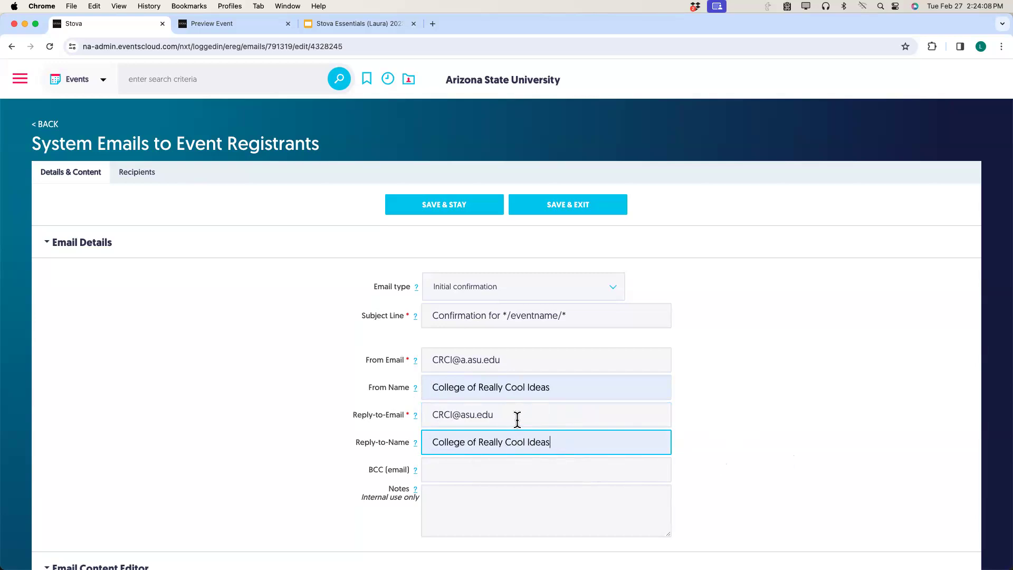
Replace the lorem ipsum paragraph with 'More details to come in your reminder email a few days before the event!'.
{"action": "scroll", "coordinate": [730, 455], "scroll_direction": "down", "scroll_amount": 5}
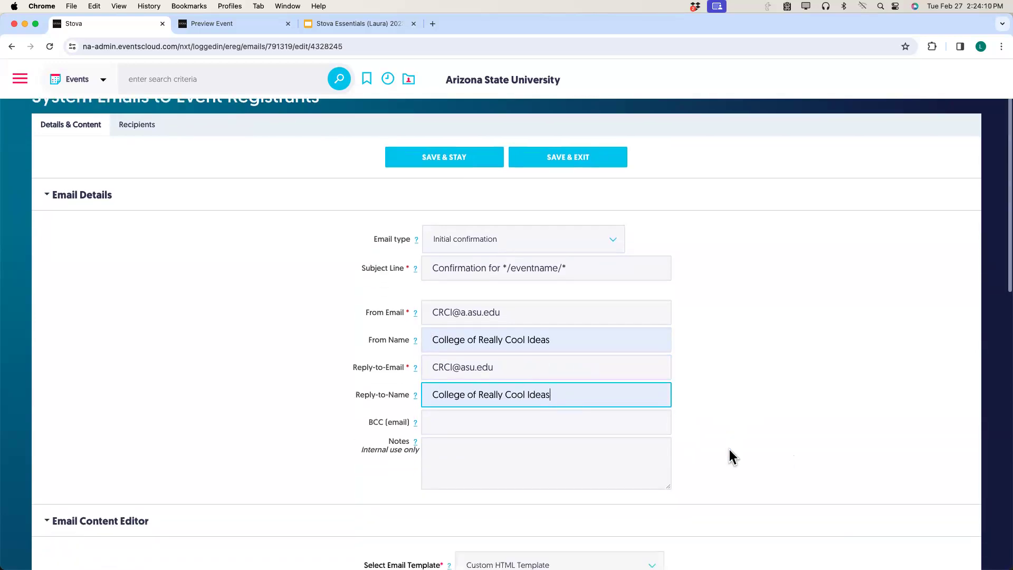
{"action": "scroll", "coordinate": [632, 430], "scroll_direction": "down", "scroll_amount": 3}
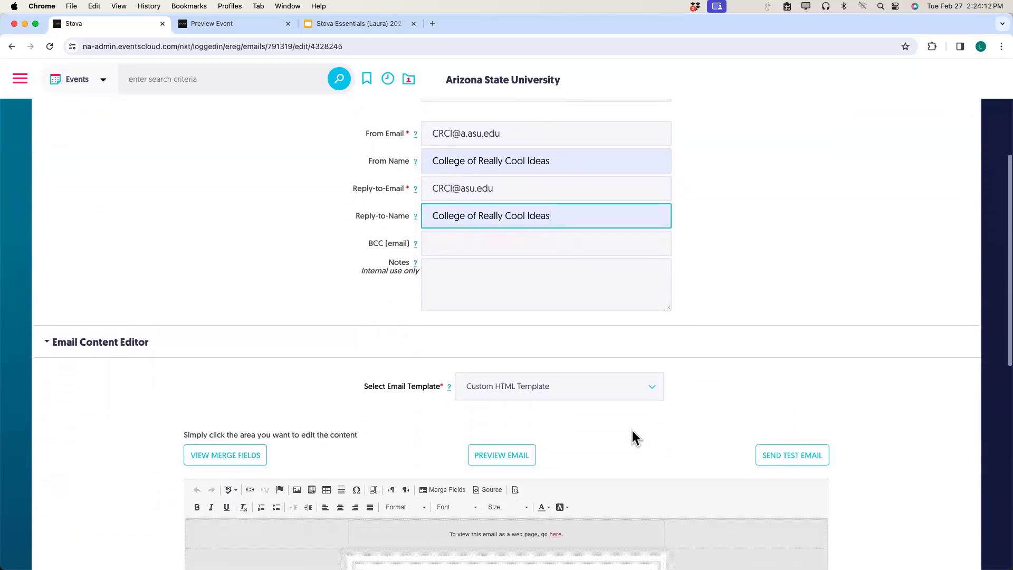
{"action": "scroll", "coordinate": [619, 429], "scroll_direction": "down", "scroll_amount": 5}
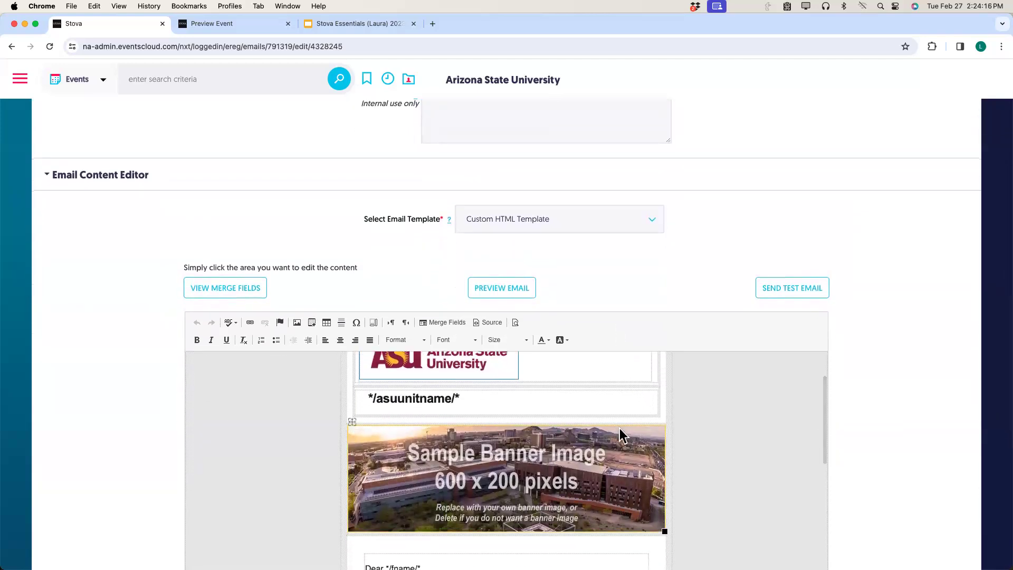
{"action": "scroll", "coordinate": [620, 429], "scroll_direction": "up", "scroll_amount": 1}
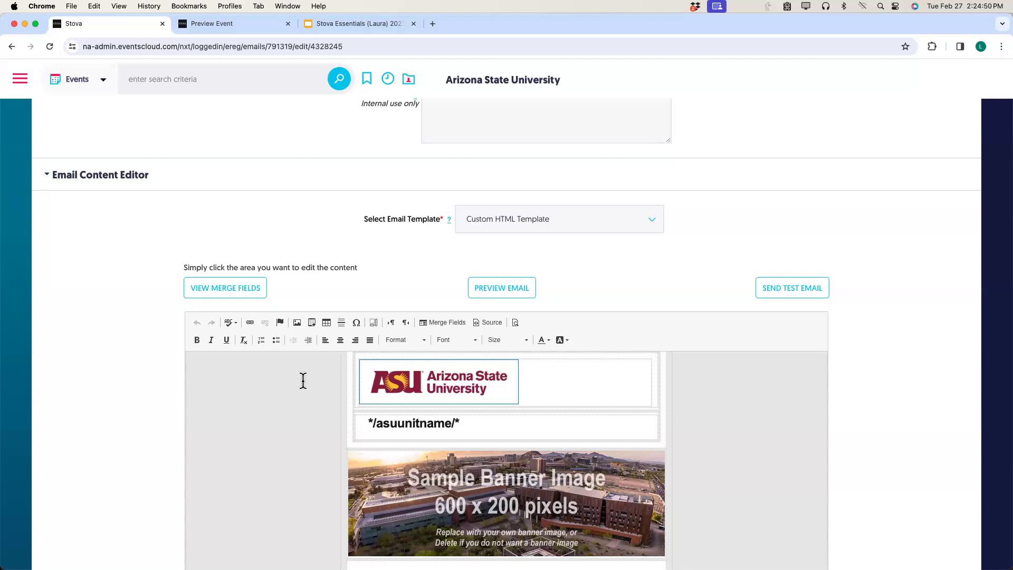
{"action": "scroll", "coordinate": [339, 426], "scroll_direction": "down", "scroll_amount": 2}
{"action": "scroll", "coordinate": [317, 426], "scroll_direction": "down", "scroll_amount": 4}
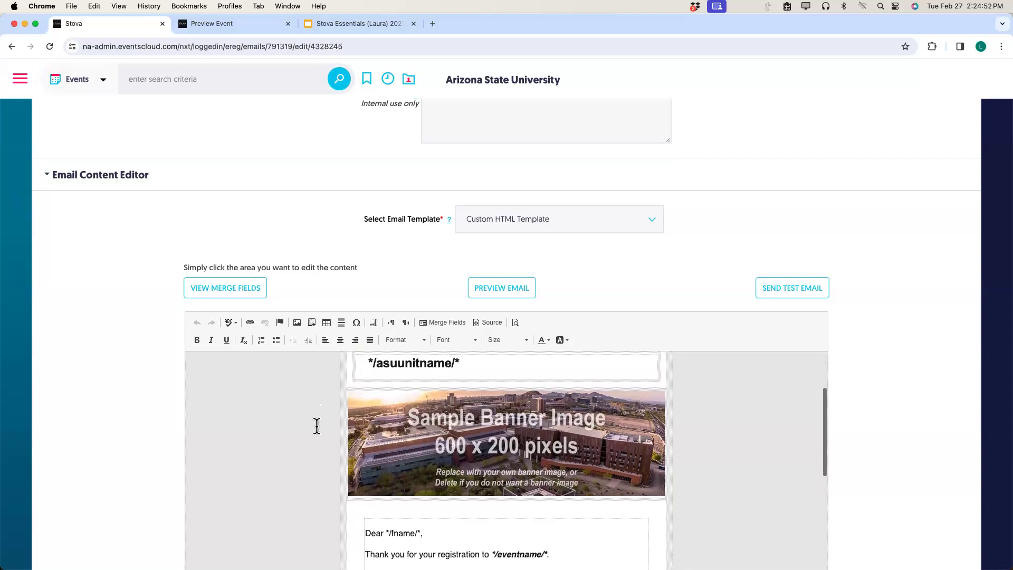
{"action": "scroll", "coordinate": [317, 426], "scroll_direction": "down", "scroll_amount": 3}
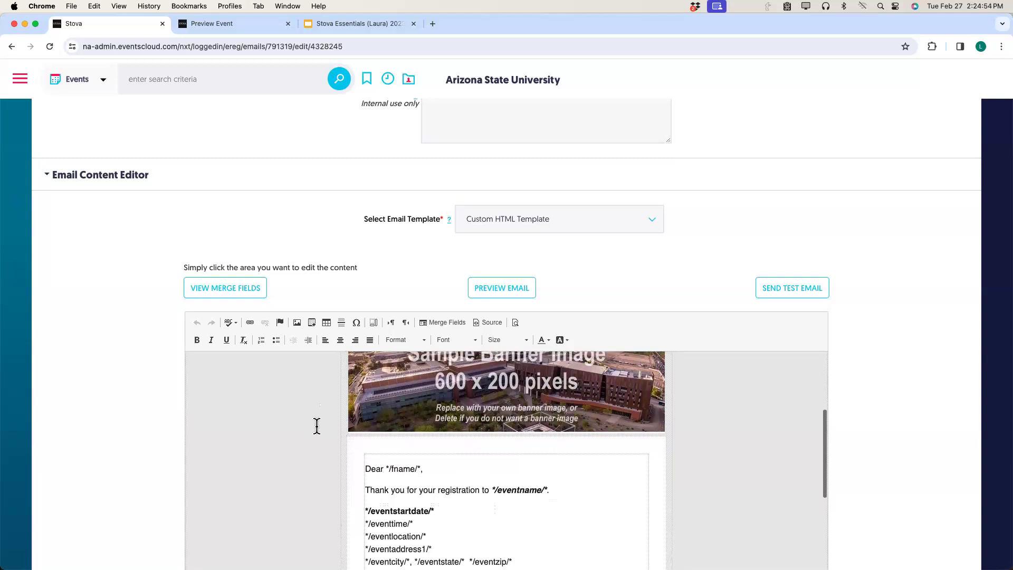
{"action": "scroll", "coordinate": [316, 425], "scroll_direction": "down", "scroll_amount": 1}
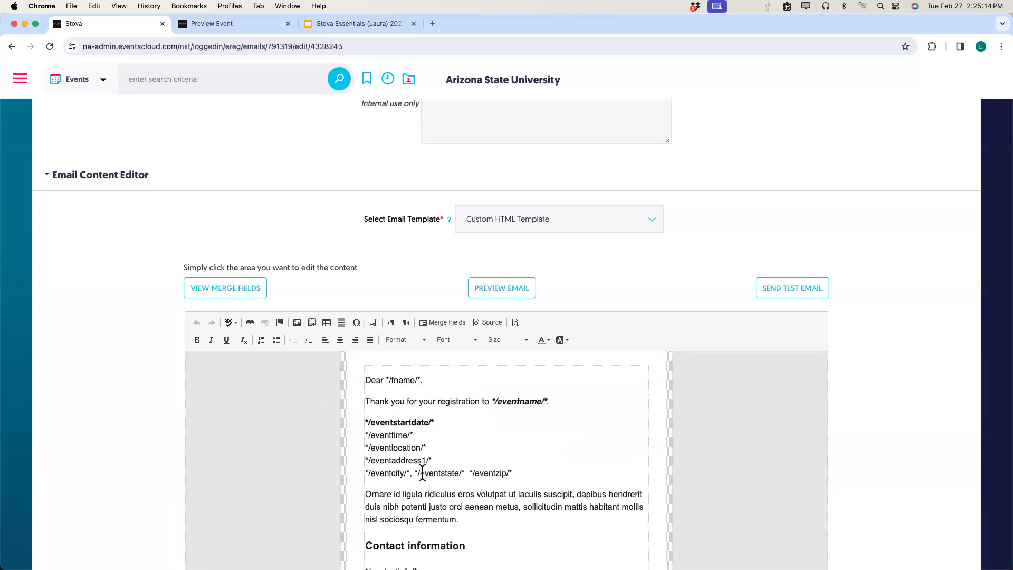
{"action": "scroll", "coordinate": [584, 457], "scroll_direction": "down", "scroll_amount": 2}
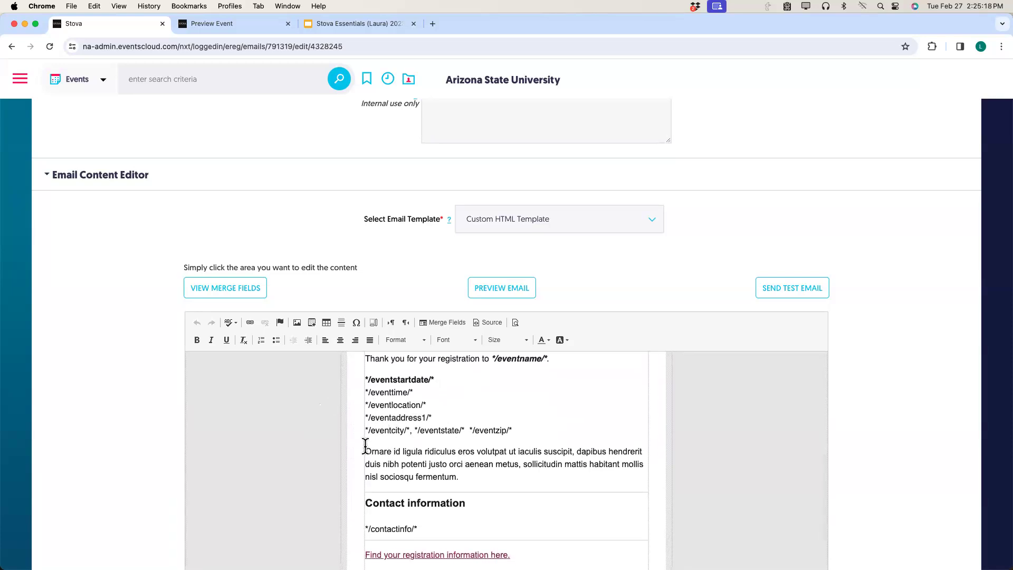
{"action": "left_click_drag", "start_coordinate": [365, 448], "coordinate": [474, 477]}
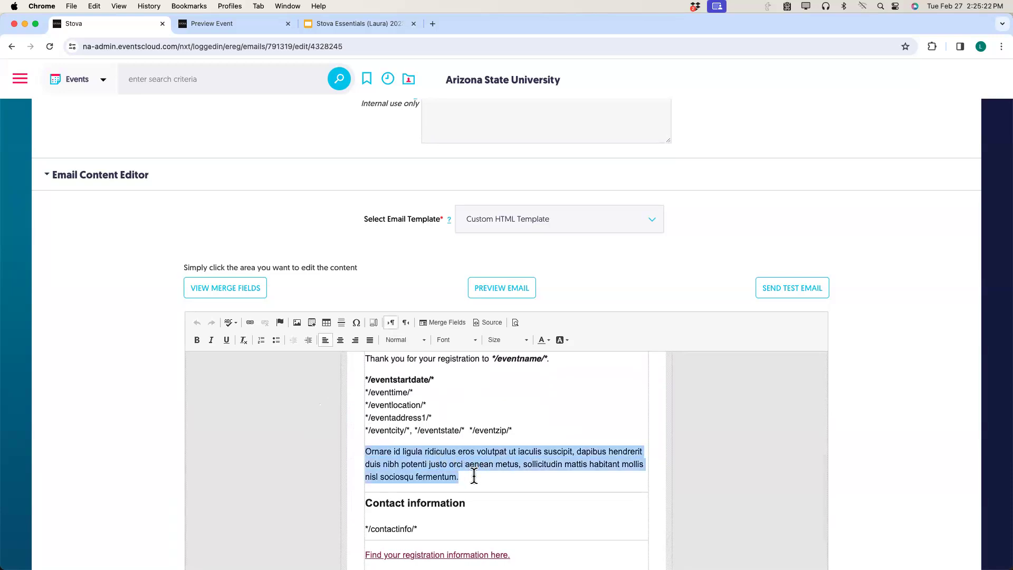
{"action": "type", "text": "More "}
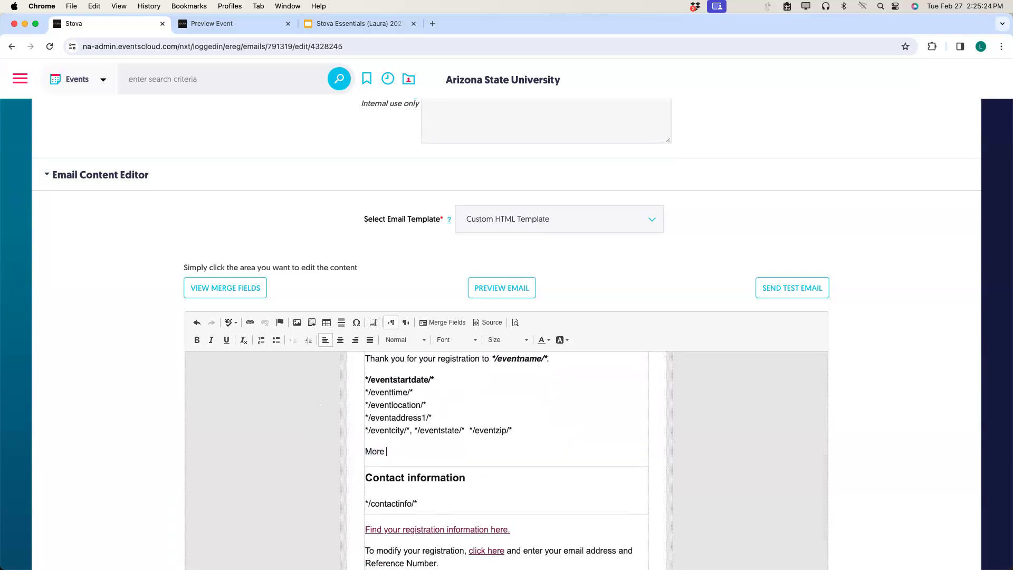
{"action": "type", "text": "details to come in yourereminder email a few"}
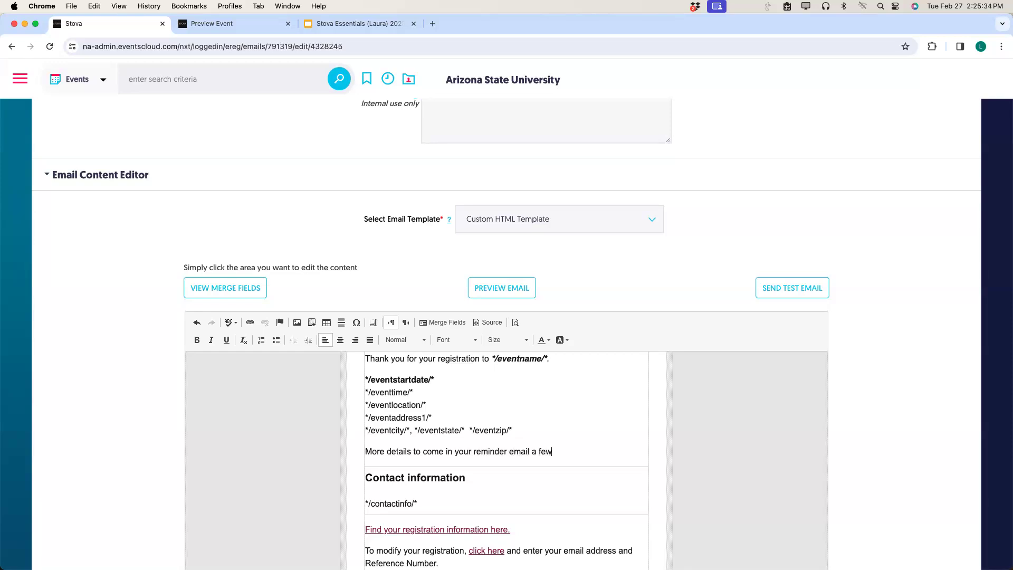
{"action": "type", "text": " days before the event! Look"}
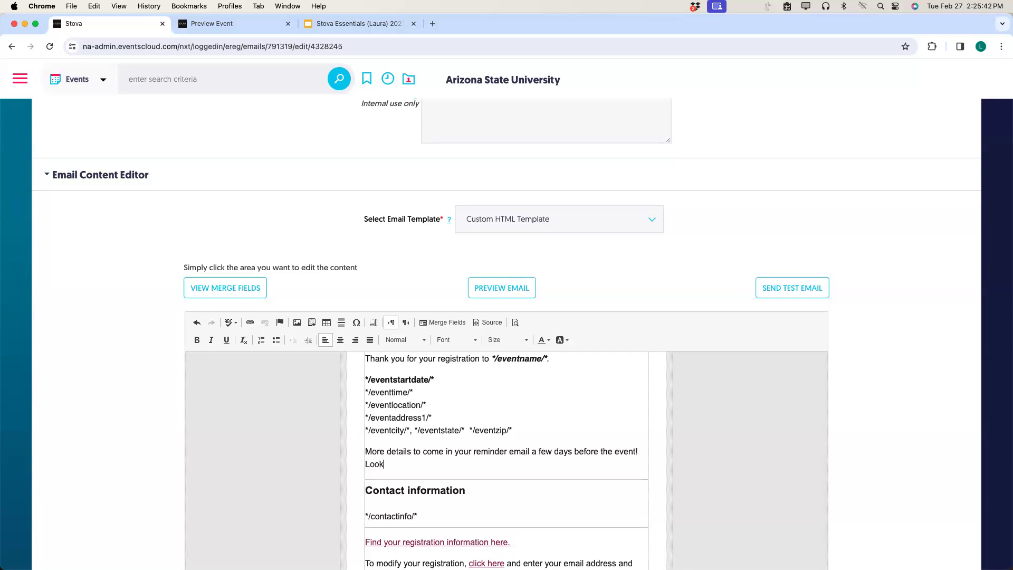
{"action": "type", "text": " forward to seeing you there."}
Add a 'The Event Team' sign-off below the message and remove the extra empty line.
{"action": "key", "text": "Return"}
{"action": "key", "text": "Return"}
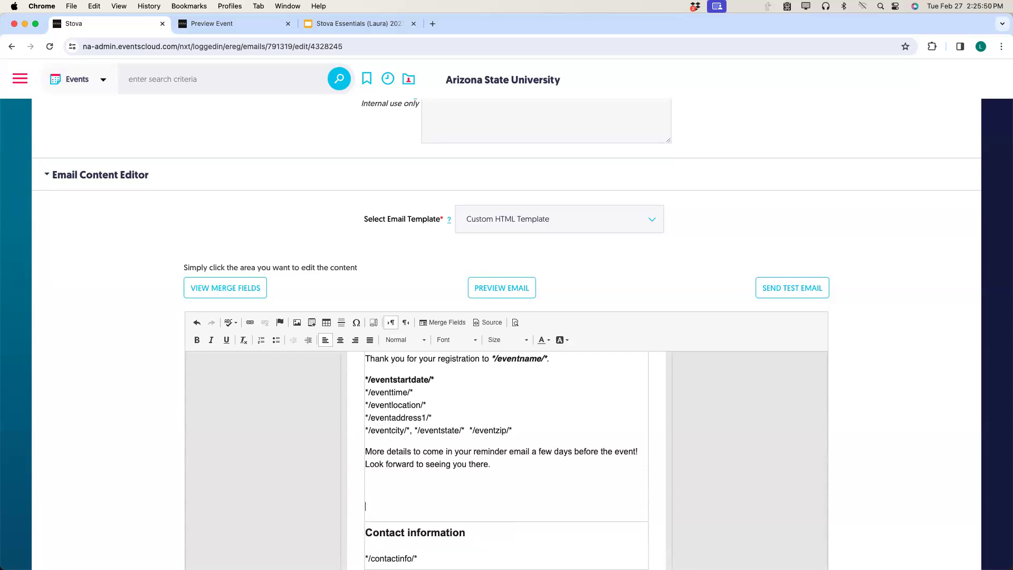
{"action": "type", "text": "The Event Team"}
{"action": "key", "text": "BackSpace"}
{"action": "type", "text": "m"}
{"action": "left_click", "coordinate": [383, 503]}
{"action": "key", "text": "BackSpace"}
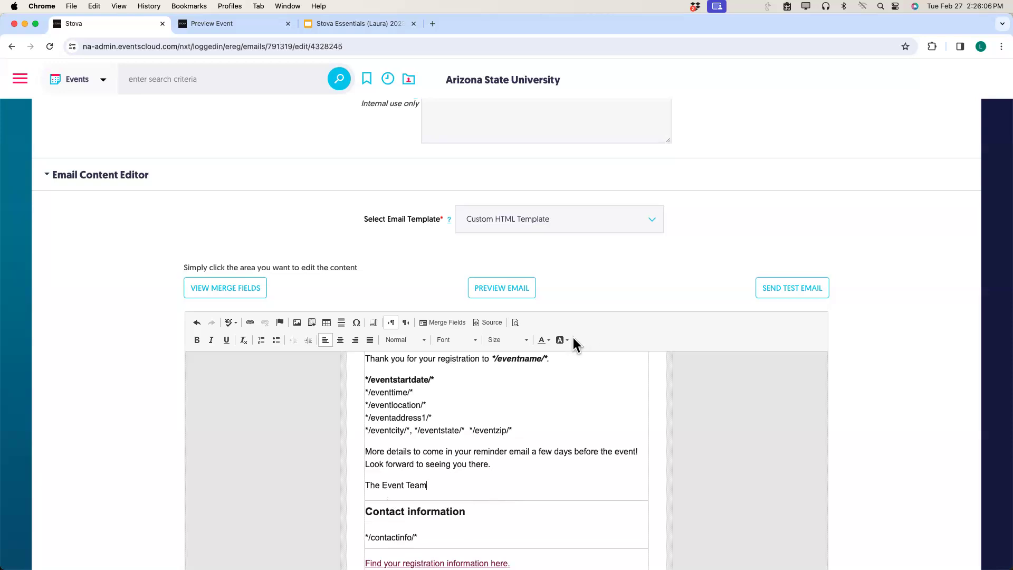
Change the footer copyright year from 2021 to 2024.
{"action": "scroll", "coordinate": [440, 512], "scroll_direction": "down", "scroll_amount": 3}
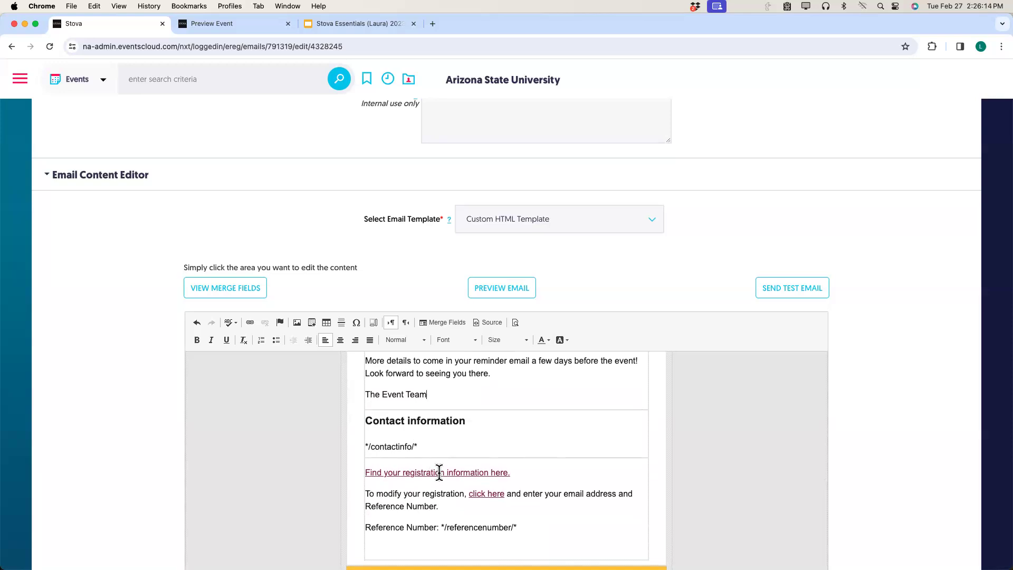
{"action": "scroll", "coordinate": [438, 470], "scroll_direction": "down", "scroll_amount": 2}
{"action": "scroll", "coordinate": [439, 471], "scroll_direction": "down", "scroll_amount": 5}
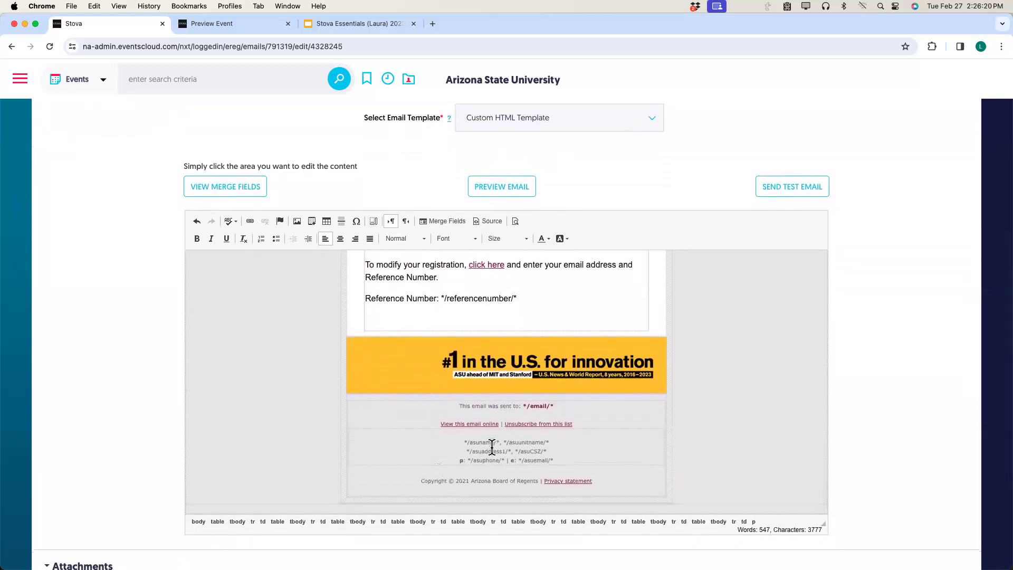
{"action": "left_click_drag", "start_coordinate": [465, 479], "coordinate": [471, 479]}
{"action": "type", "text": "4"}
{"action": "scroll", "coordinate": [354, 446], "scroll_direction": "up", "scroll_amount": 5}
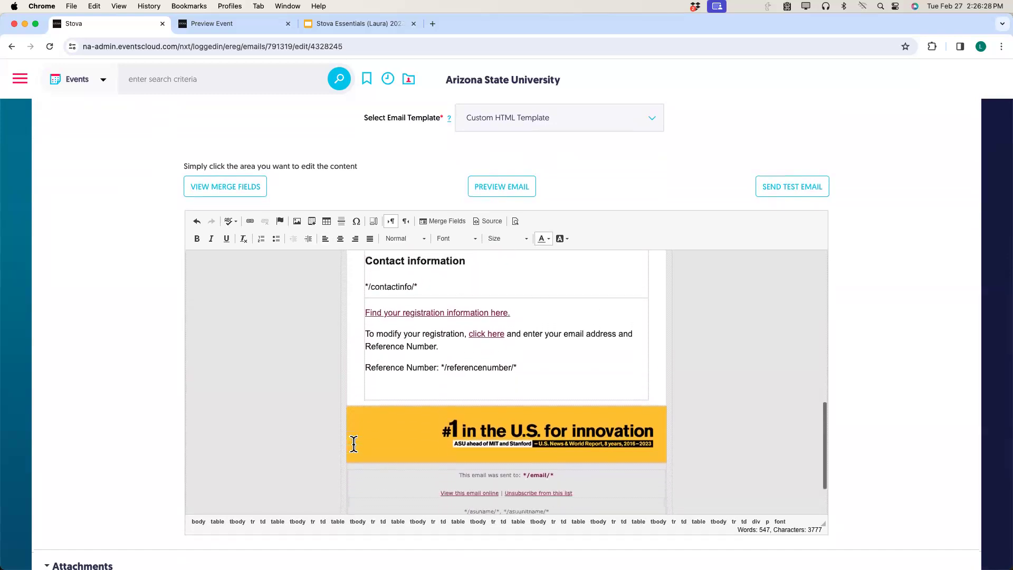
{"action": "scroll", "coordinate": [353, 444], "scroll_direction": "up", "scroll_amount": 10}
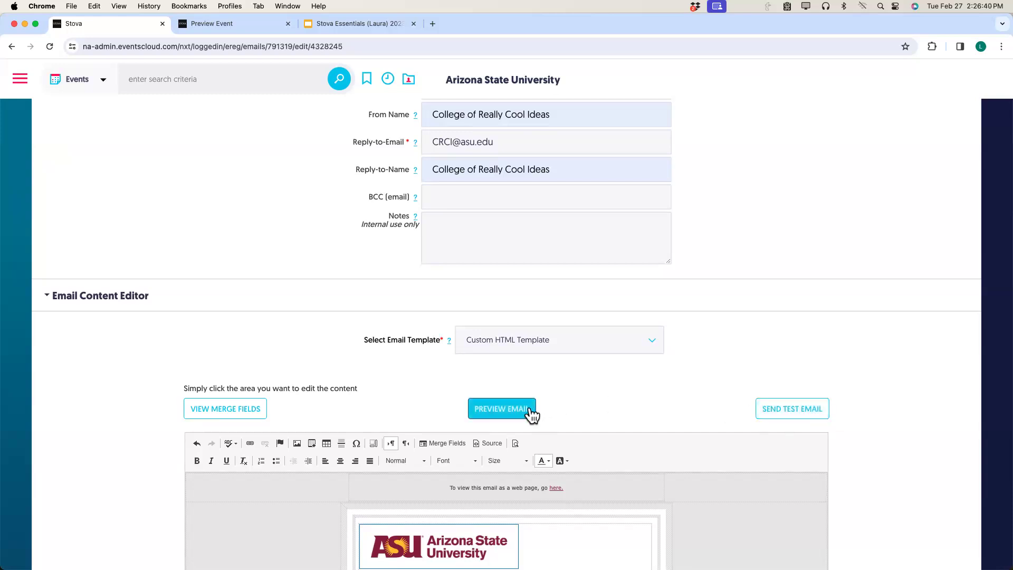
Skip sending a test email and save the confirmation email with SAVE & STAY.
{"action": "left_click", "coordinate": [775, 422]}
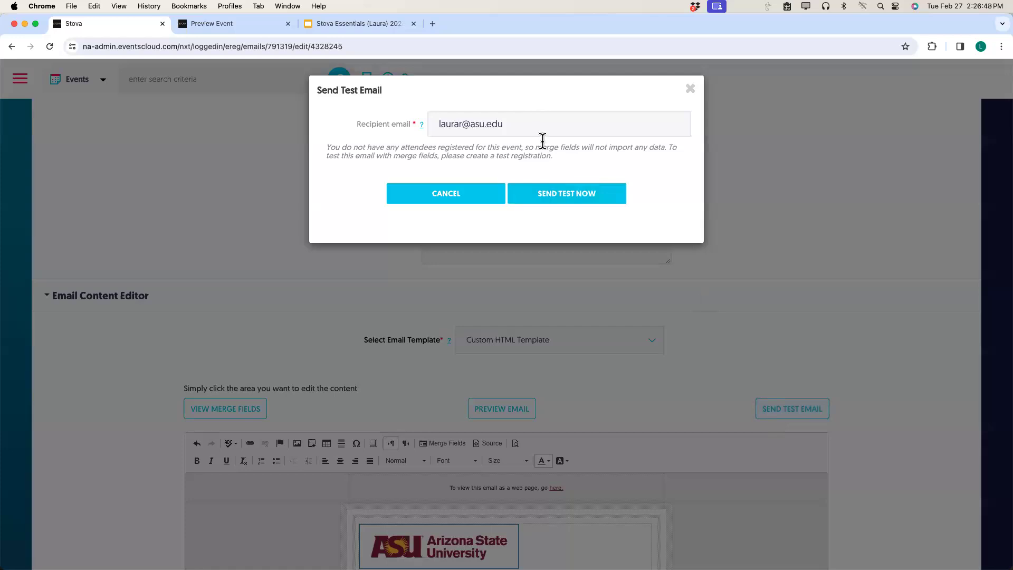
{"action": "left_click", "coordinate": [689, 90]}
{"action": "scroll", "coordinate": [785, 213], "scroll_direction": "up", "scroll_amount": 2}
{"action": "scroll", "coordinate": [785, 214], "scroll_direction": "up", "scroll_amount": 4}
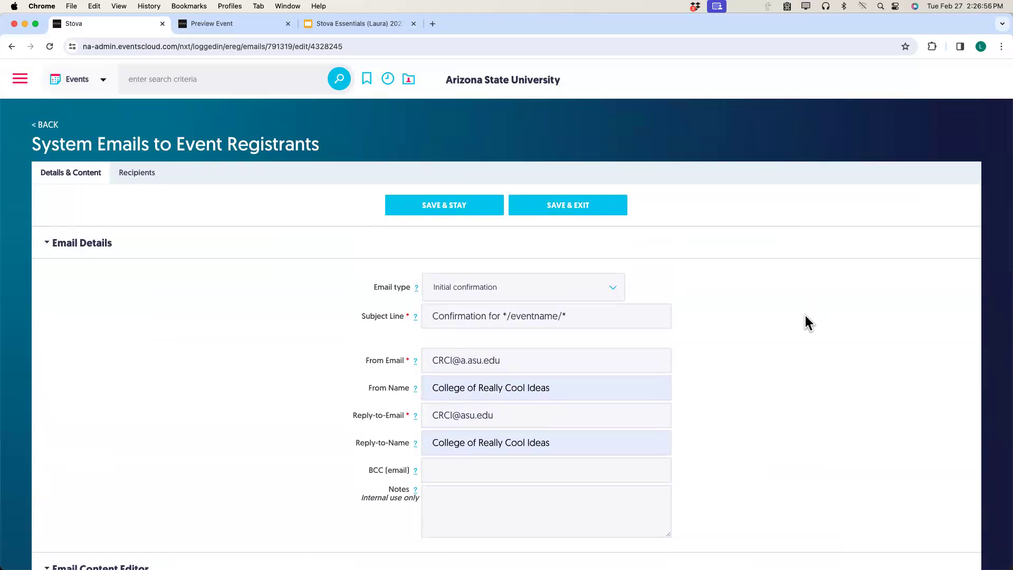
{"action": "left_click", "coordinate": [454, 212]}
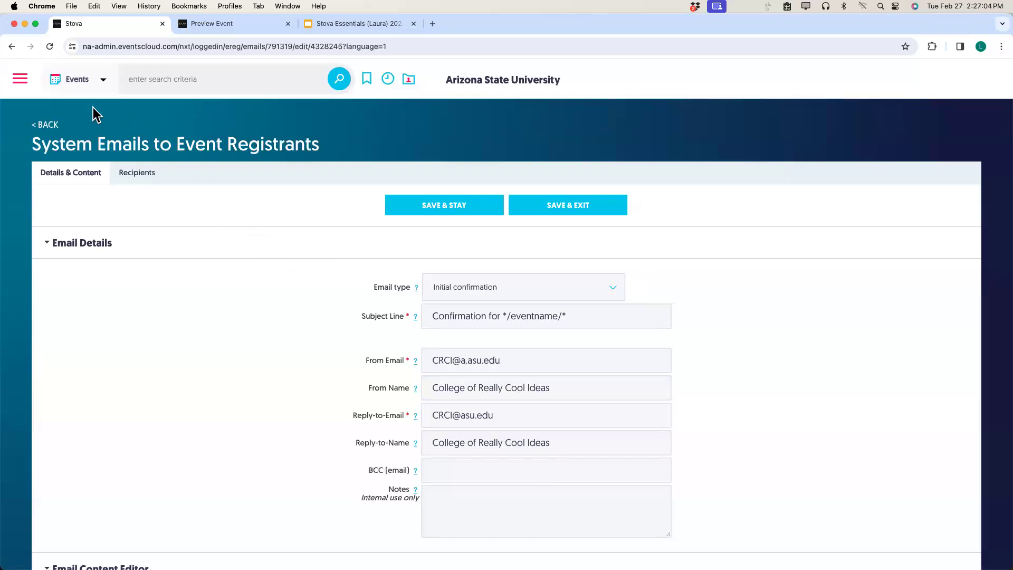
Return to the email list and launch the event's public registration page in a new tab.
{"action": "left_click", "coordinate": [38, 125]}
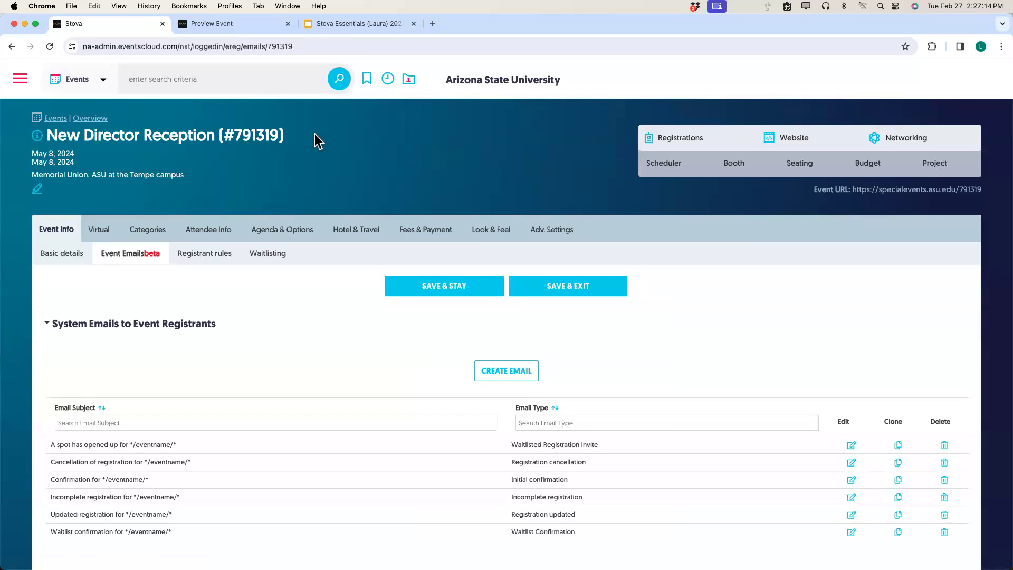
{"action": "mouse_move", "coordinate": [685, 146]}
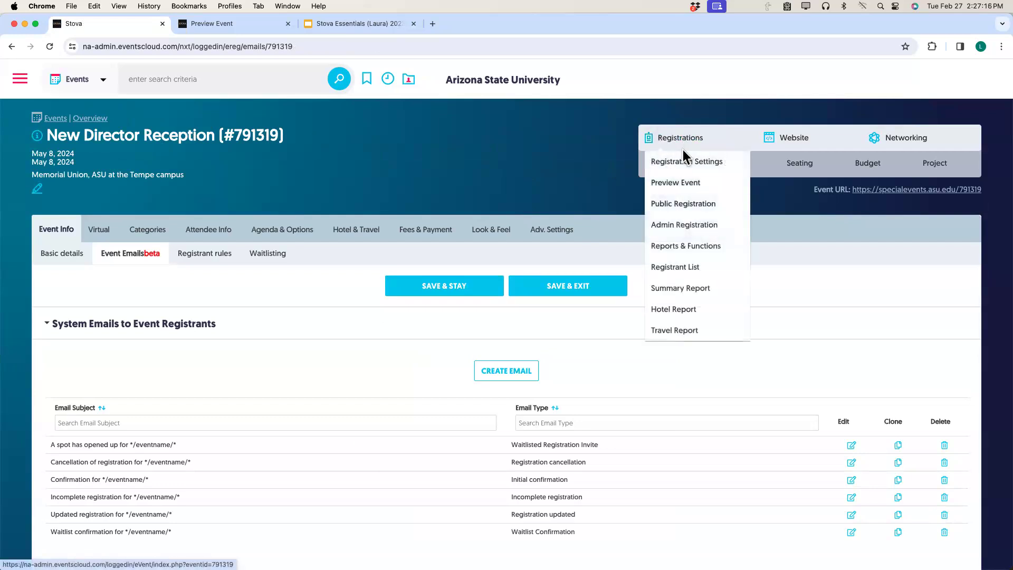
{"action": "left_click", "coordinate": [866, 192]}
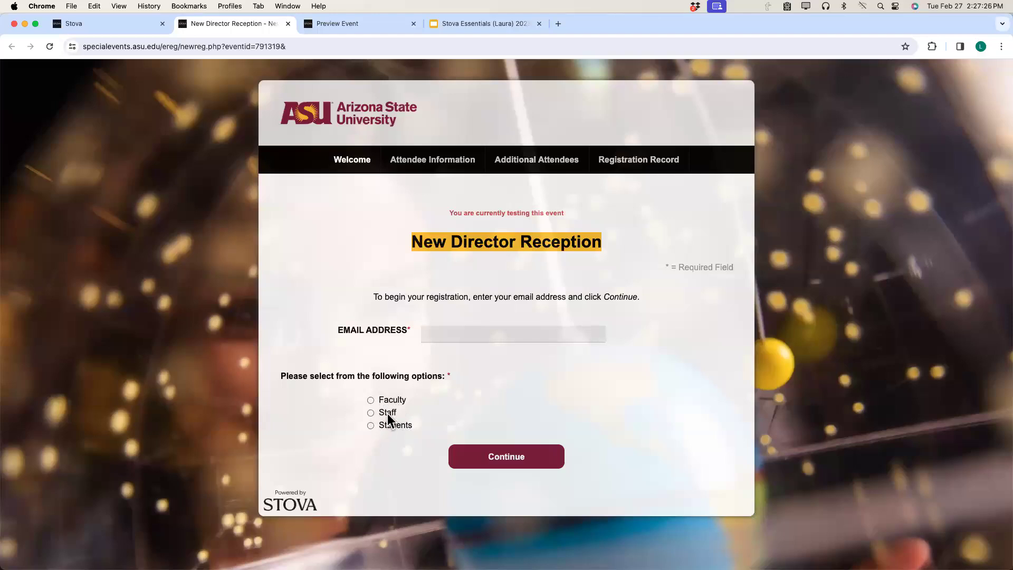
Choose Faculty as registrant type, fill the email from autofill, and continue.
{"action": "left_click", "coordinate": [371, 400]}
{"action": "left_click", "coordinate": [456, 335]}
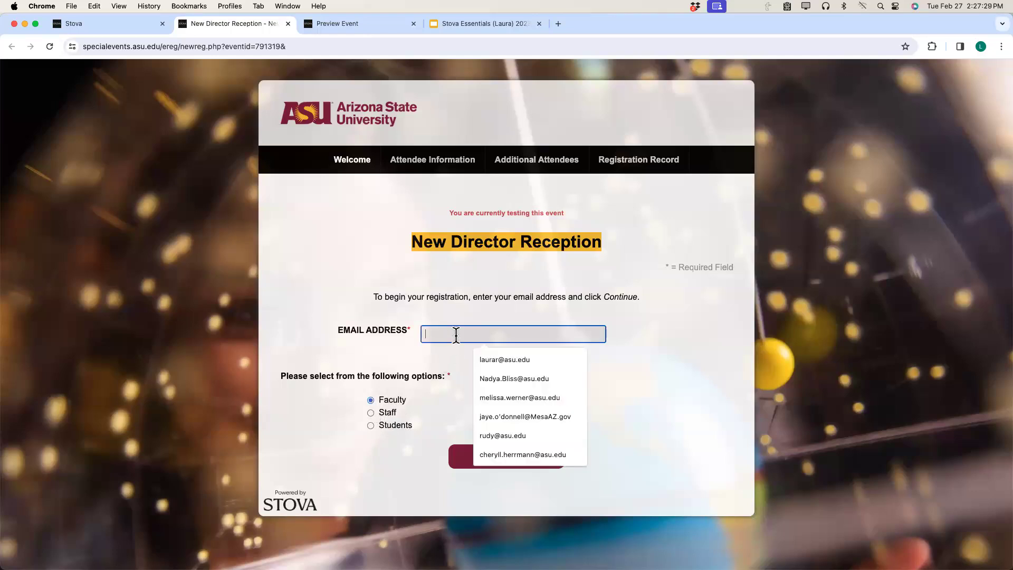
{"action": "left_click", "coordinate": [484, 358]}
{"action": "left_click", "coordinate": [486, 461]}
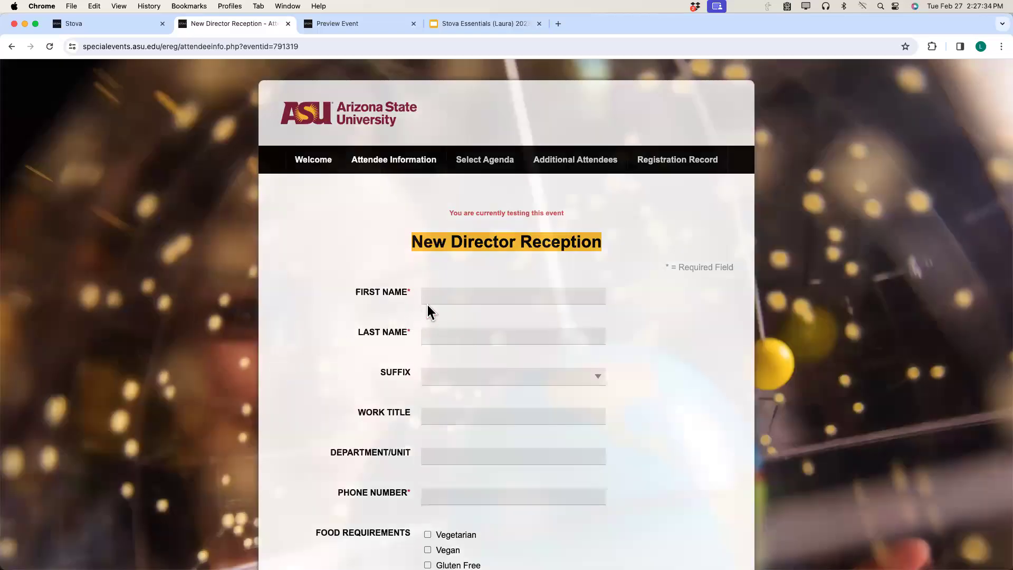
Enter the test registrant's first and last name, department OUEP and phone number.
{"action": "left_click", "coordinate": [433, 299]}
{"action": "key", "text": "Tab"}
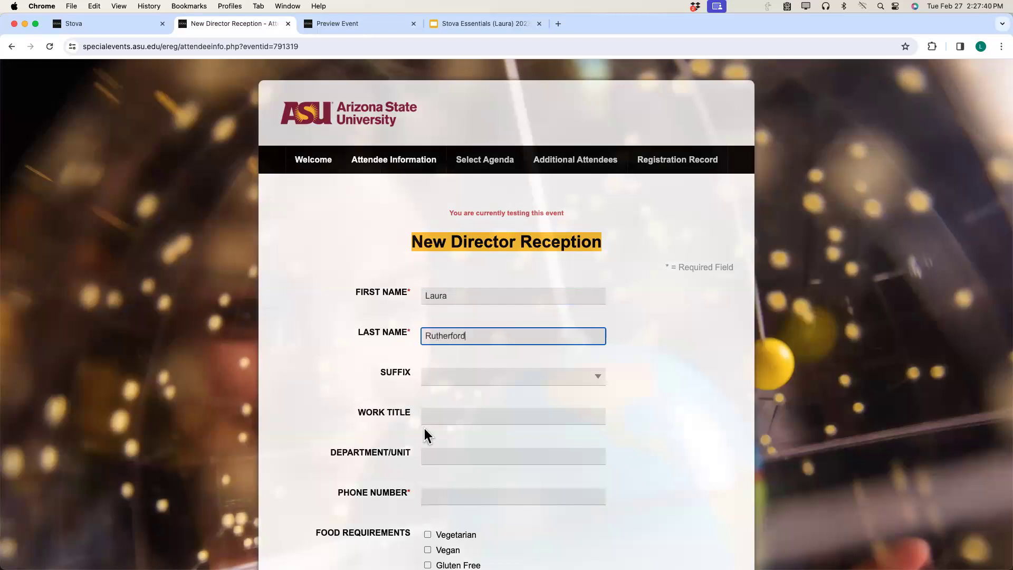
{"action": "left_click", "coordinate": [440, 456]}
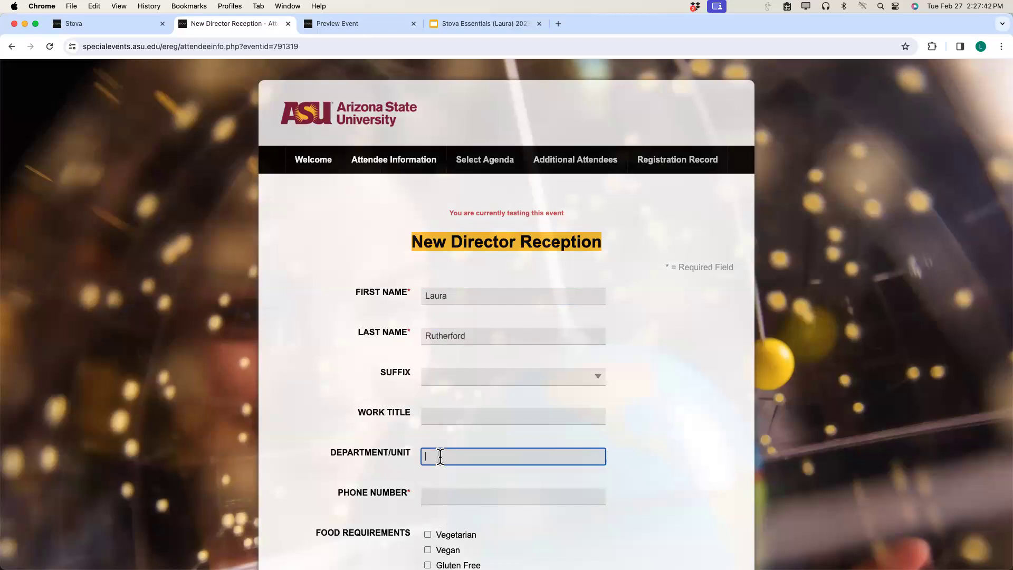
{"action": "type", "text": "OUE("}
{"action": "key", "text": "BackSpace"}
{"action": "type", "text": "P"}
{"action": "left_click", "coordinate": [438, 496]}
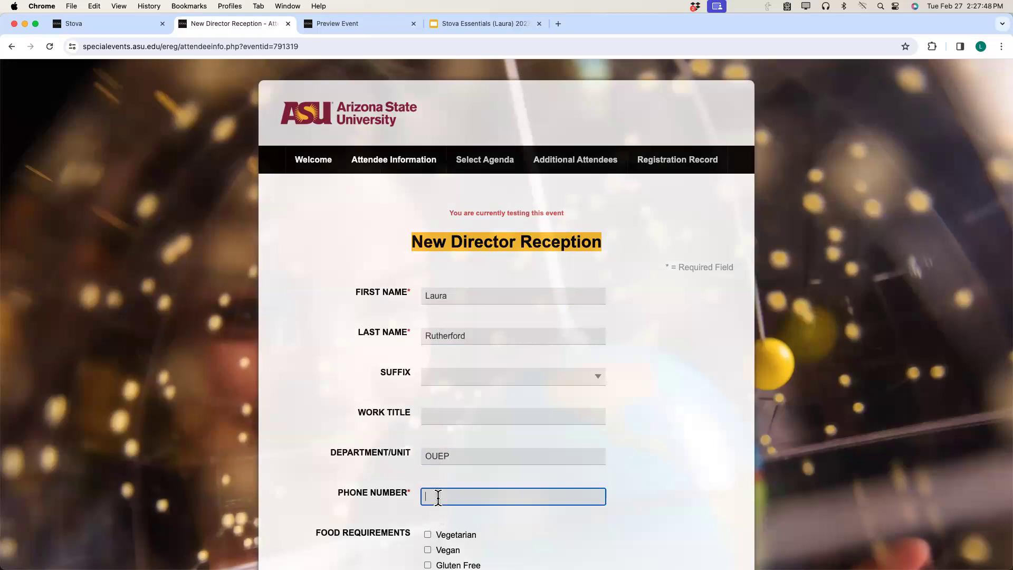
{"action": "type", "text": "602-555-55555"}
{"action": "key", "text": "BackSpace"}
Tick the Vegan food preference and submit the attendee information.
{"action": "scroll", "coordinate": [438, 504], "scroll_direction": "down", "scroll_amount": 4}
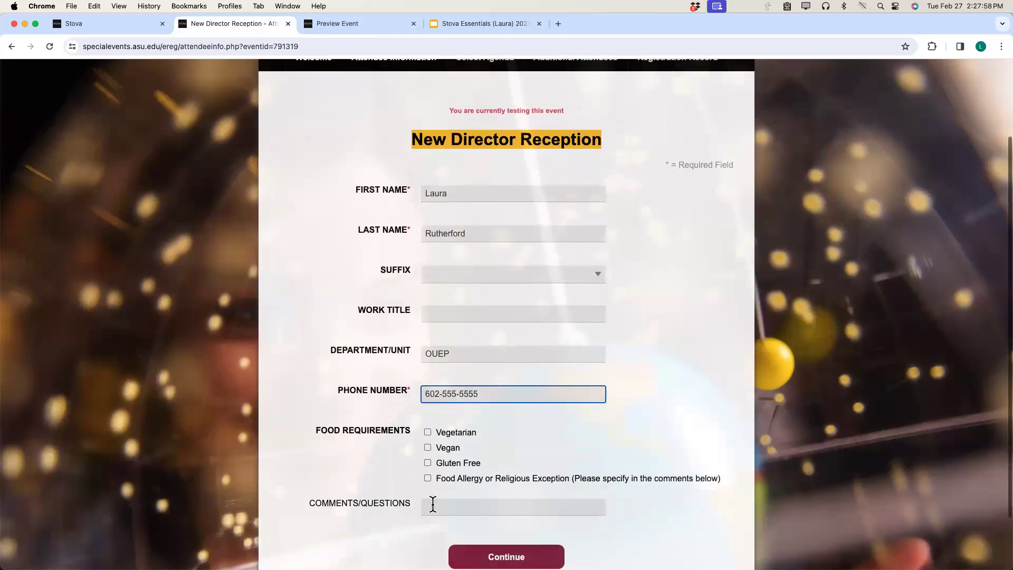
{"action": "scroll", "coordinate": [432, 503], "scroll_direction": "down", "scroll_amount": 1}
{"action": "left_click", "coordinate": [426, 439]}
{"action": "left_click", "coordinate": [454, 502]}
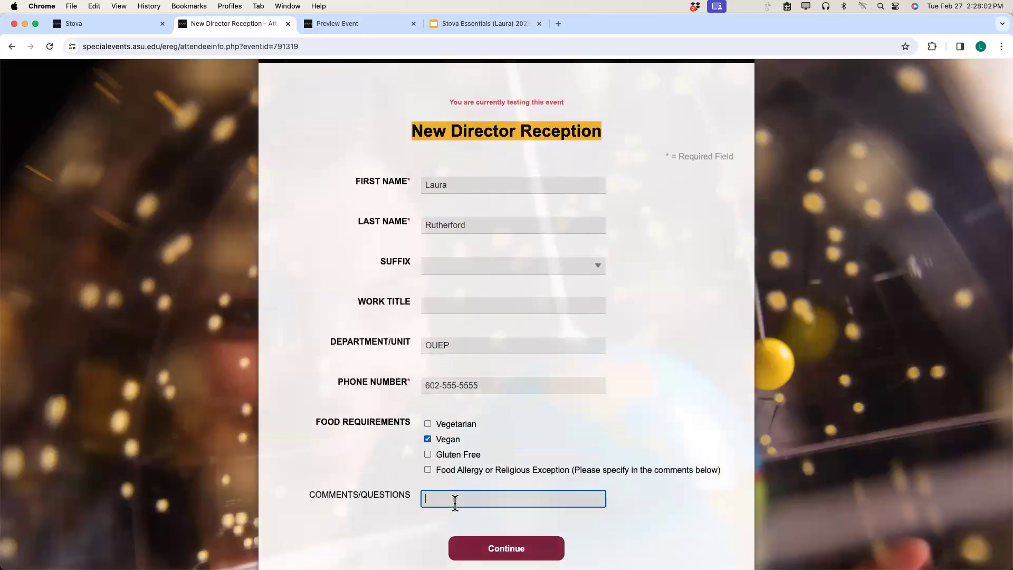
{"action": "key", "text": "Tab"}
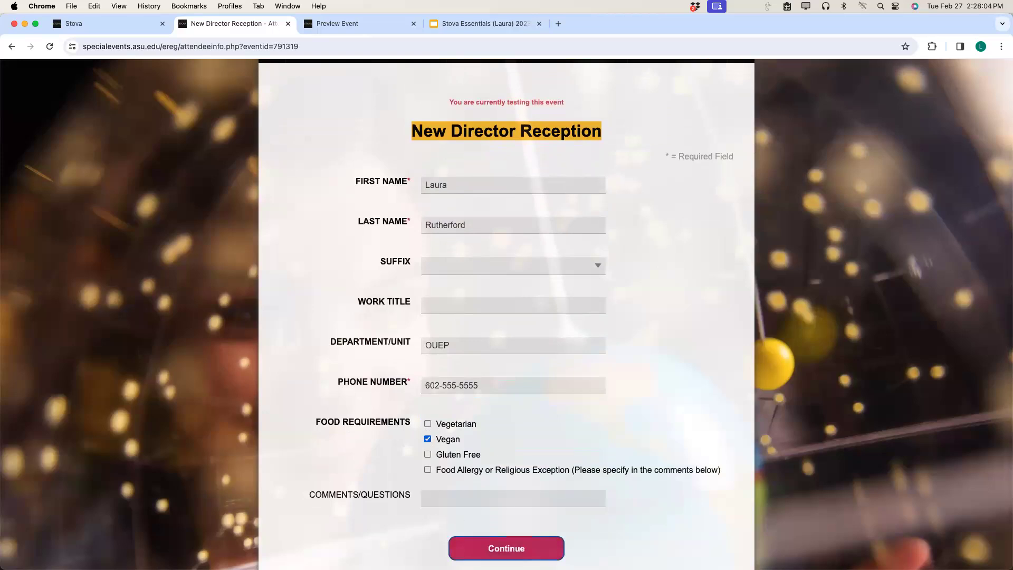
{"action": "key", "text": "Return"}
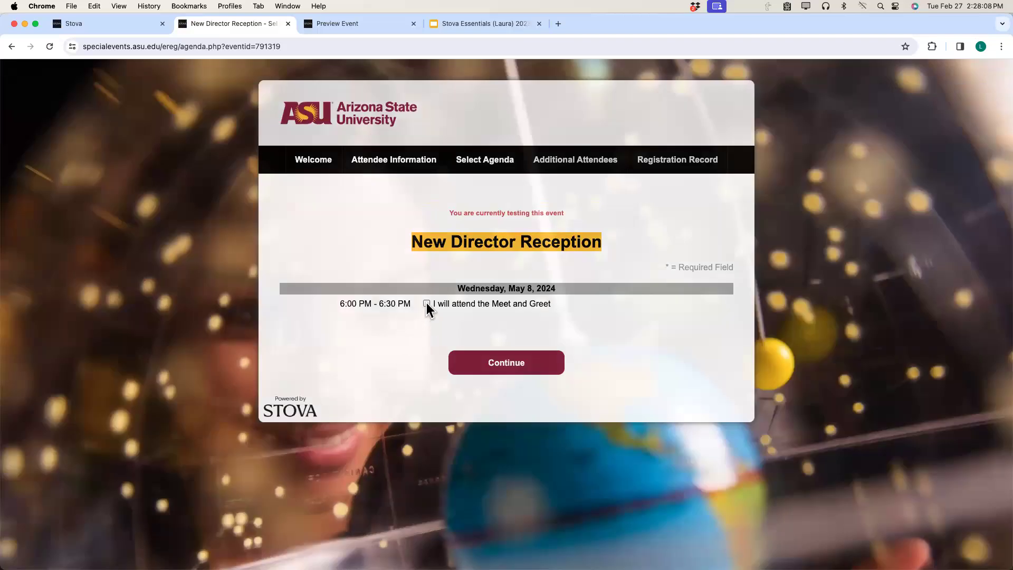
Select Meet and Greet, decline additional attendees to finish registering, and close the tab.
{"action": "left_click", "coordinate": [426, 303]}
{"action": "left_click", "coordinate": [512, 369]}
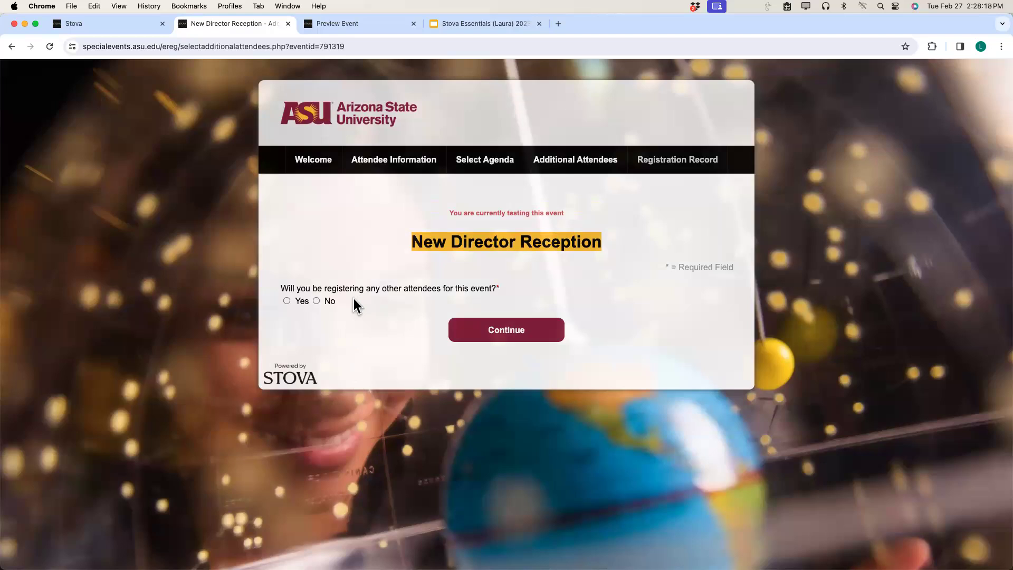
{"action": "left_click", "coordinate": [316, 302]}
{"action": "left_click", "coordinate": [501, 339]}
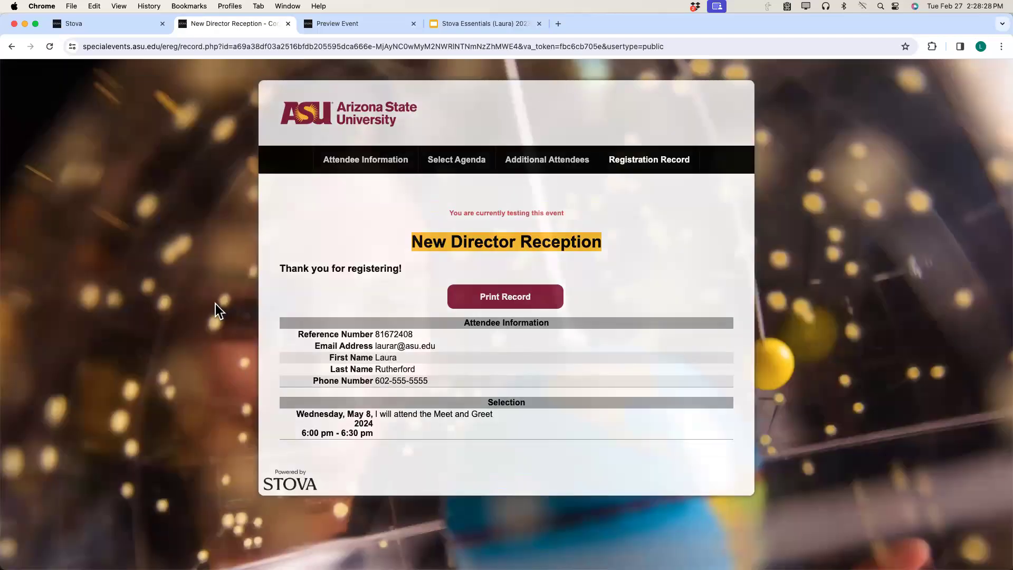
{"action": "left_click", "coordinate": [292, 24]}
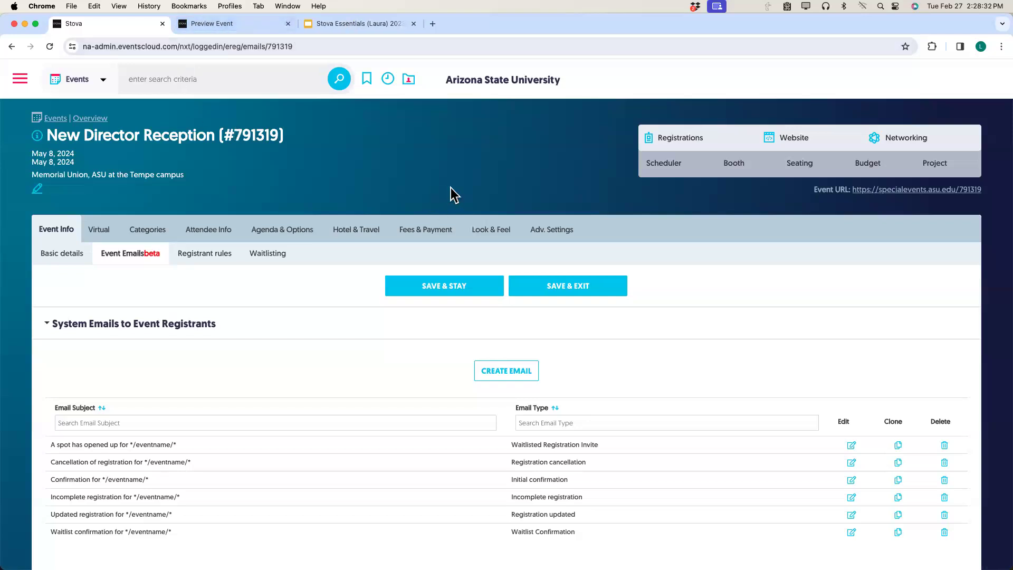
Clear the single test registration from New Director Reception using Reports & Functions.
{"action": "mouse_move", "coordinate": [693, 130]}
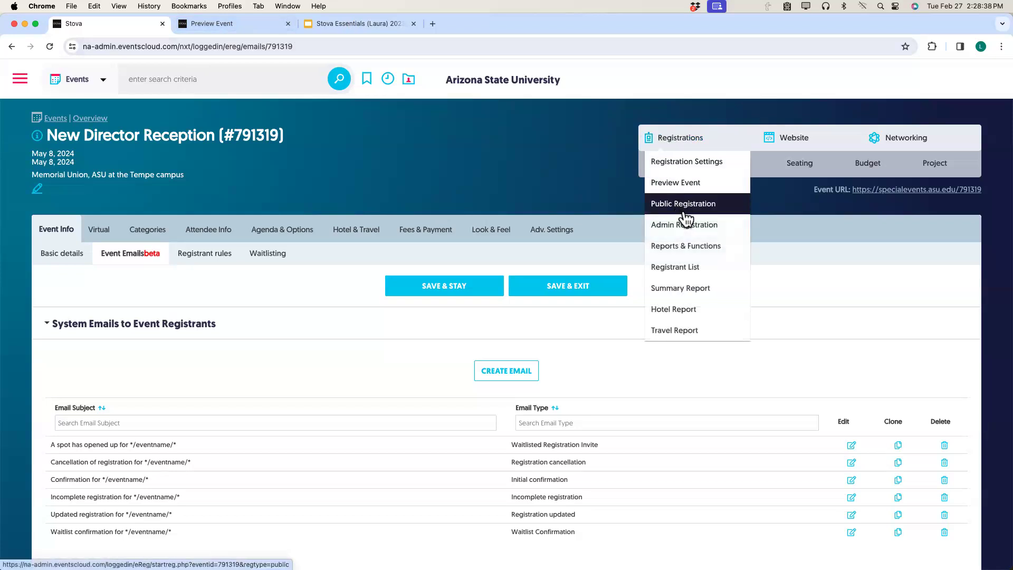
{"action": "left_click", "coordinate": [685, 246]}
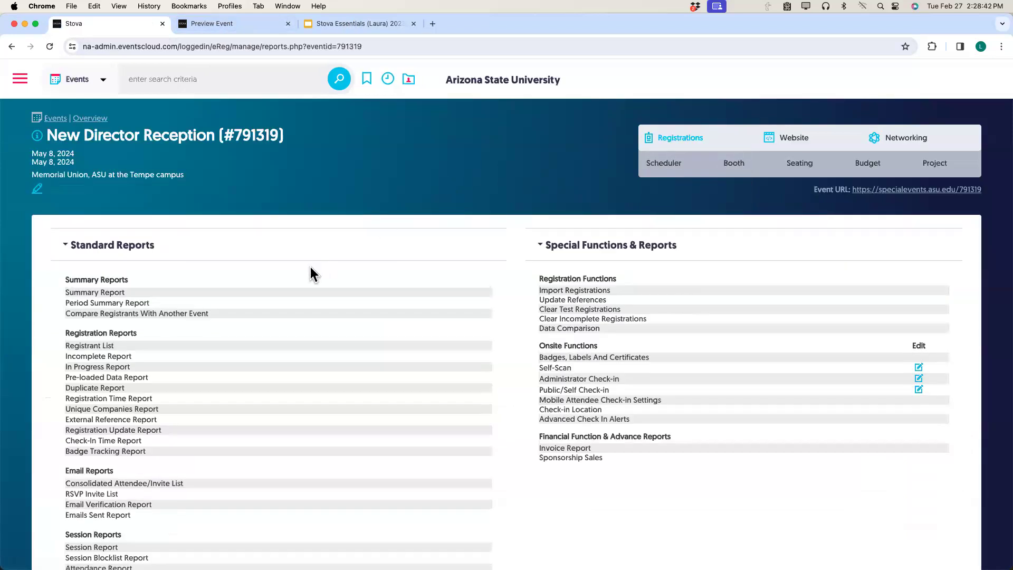
{"action": "left_click", "coordinate": [561, 311]}
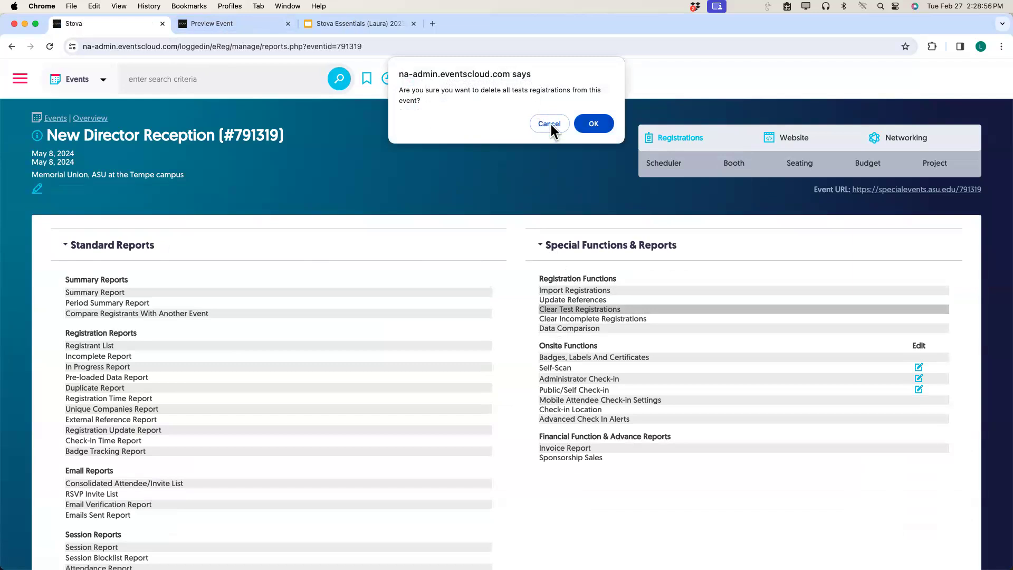
{"action": "left_click", "coordinate": [587, 123]}
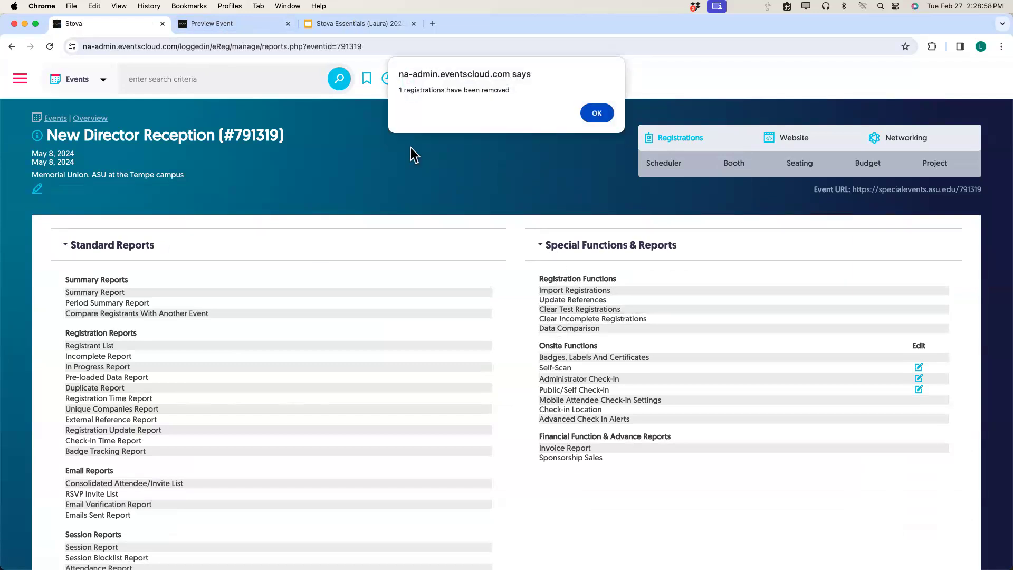
{"action": "left_click", "coordinate": [587, 112]}
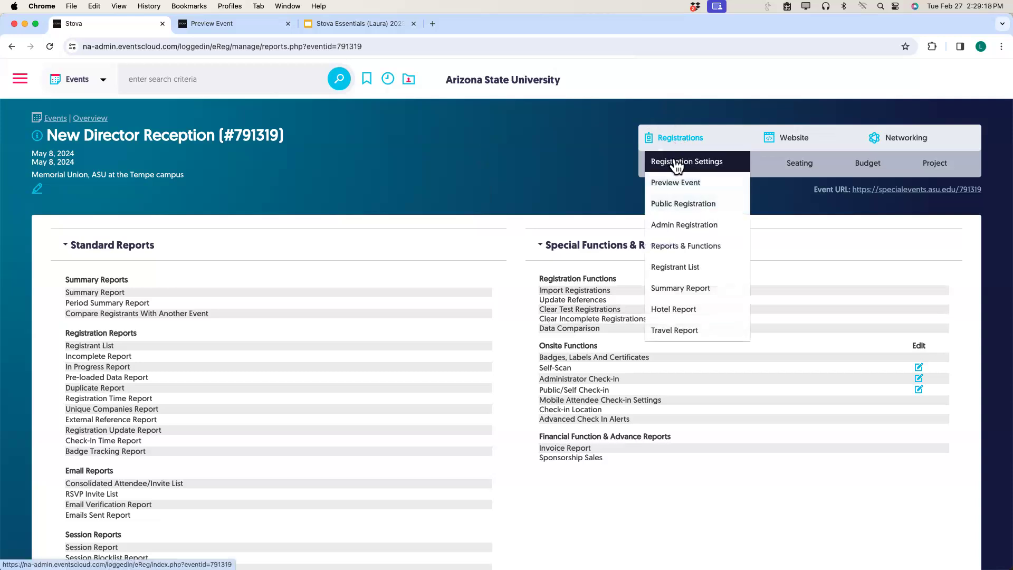
Switch New Director Reception's event status to Live, save, and preview its public registration page.
{"action": "left_click", "coordinate": [676, 162]}
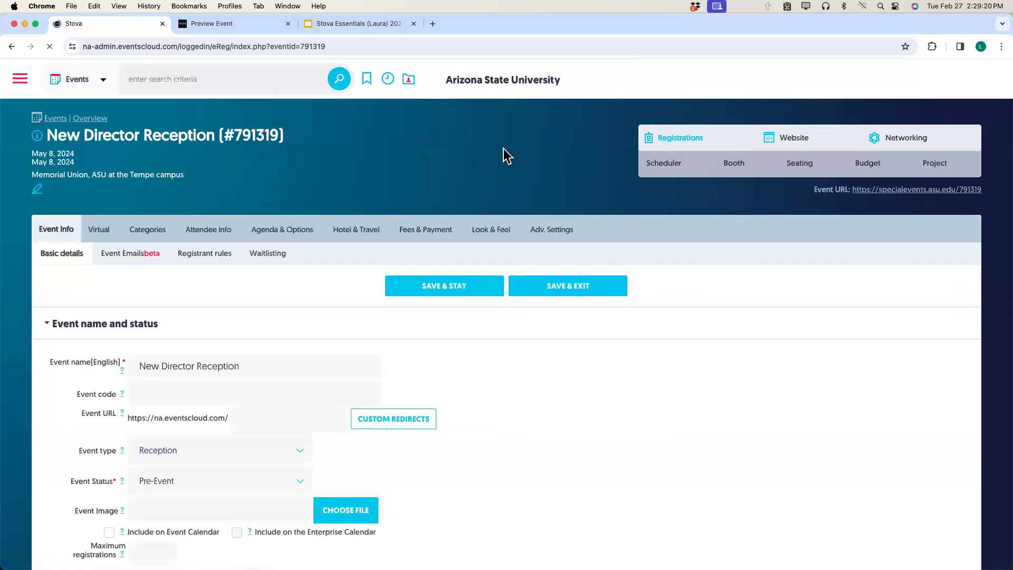
{"action": "scroll", "coordinate": [291, 350], "scroll_direction": "down", "scroll_amount": 3}
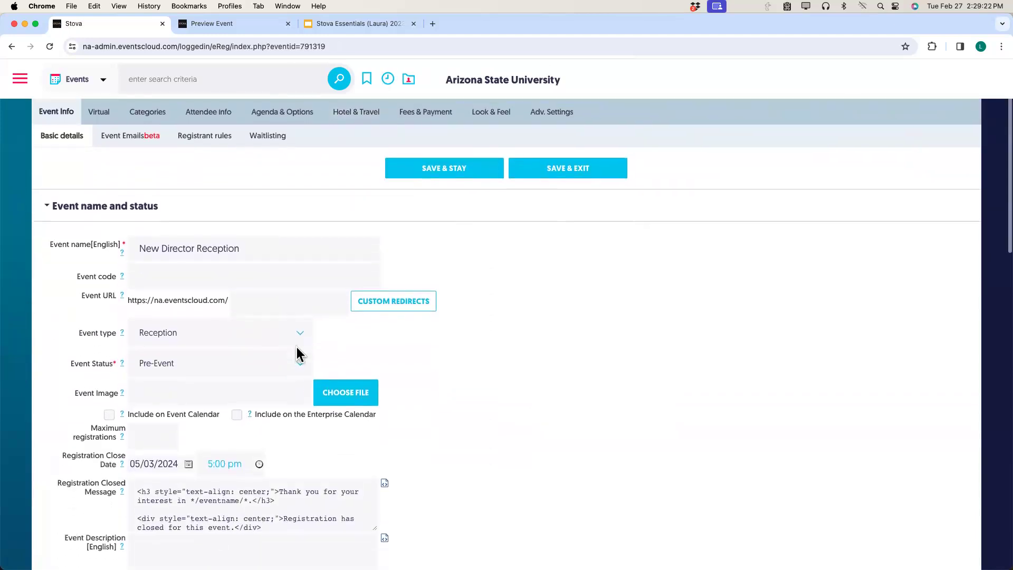
{"action": "left_click", "coordinate": [300, 360]}
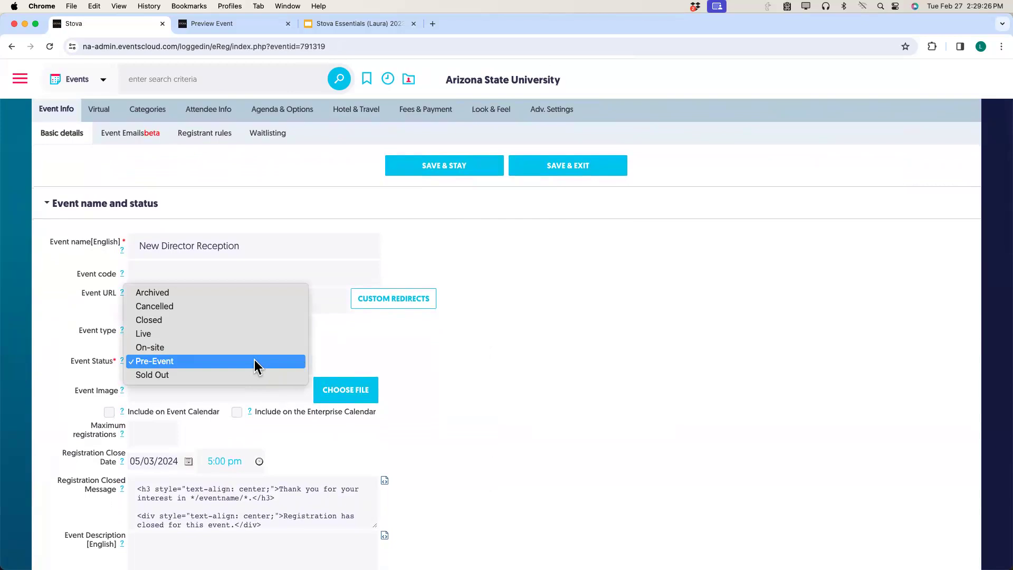
{"action": "left_click", "coordinate": [227, 335]}
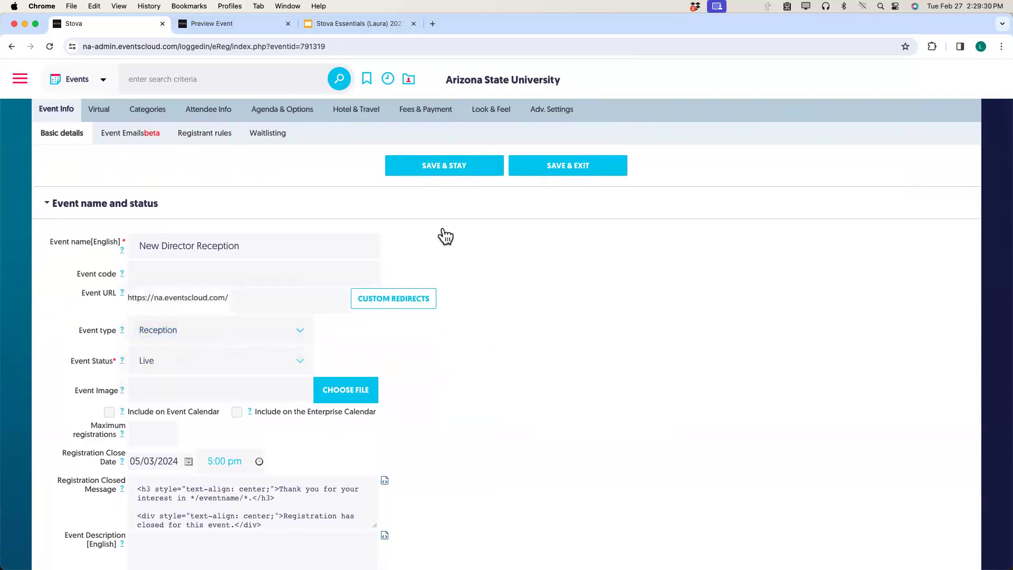
{"action": "left_click", "coordinate": [421, 173]}
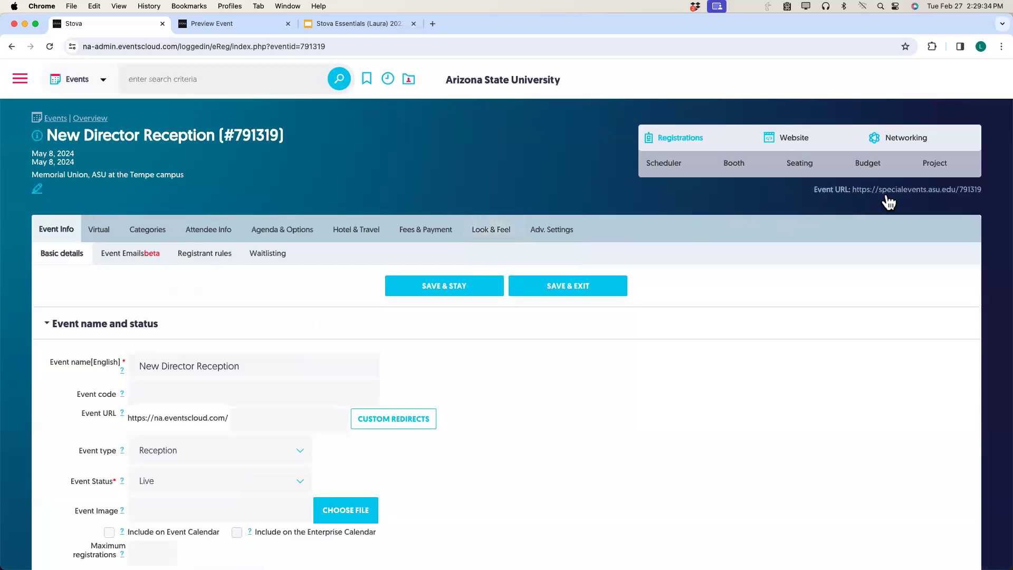
{"action": "left_click", "coordinate": [871, 190]}
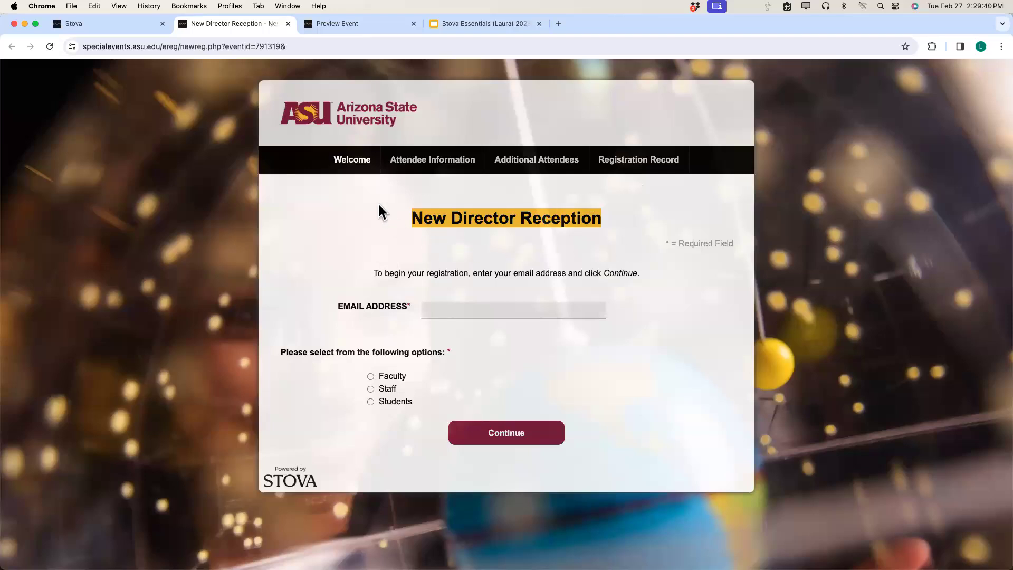
{"action": "left_click", "coordinate": [127, 24]}
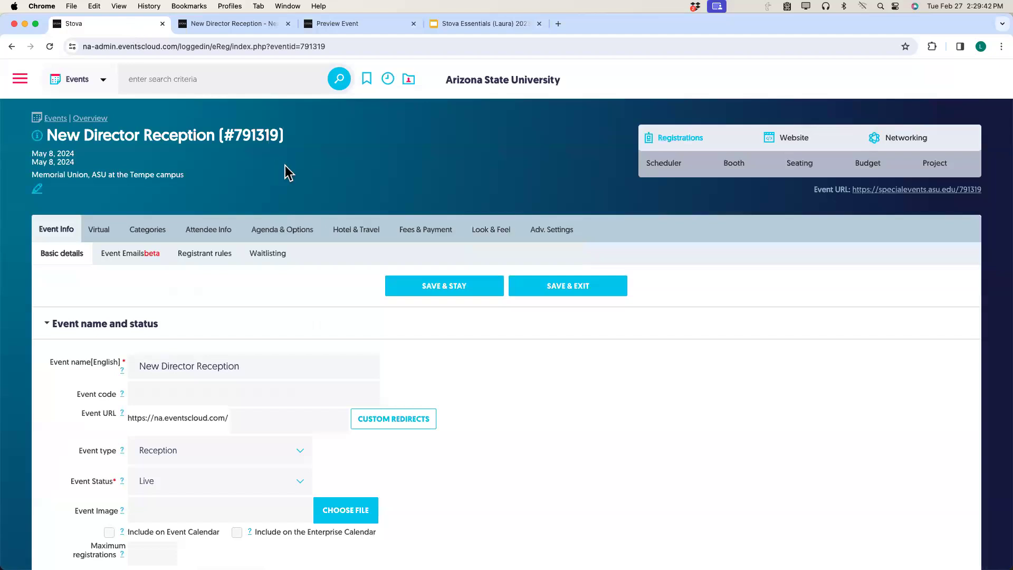